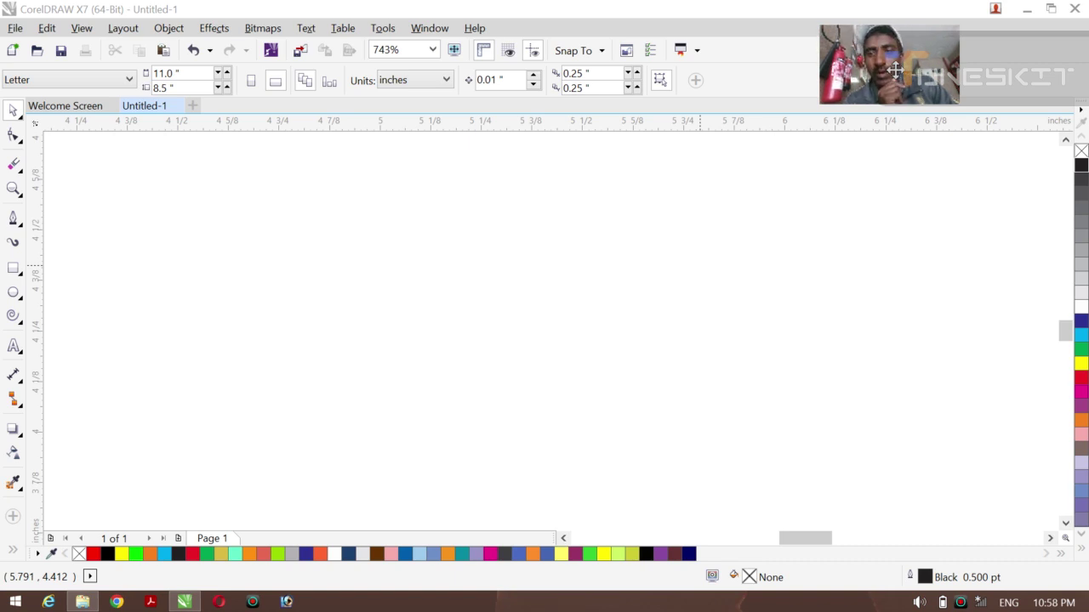
- Create the artistic text "FISH" in 24 pt Arial in the middle of the page
click(17, 114)
click(47, 117)
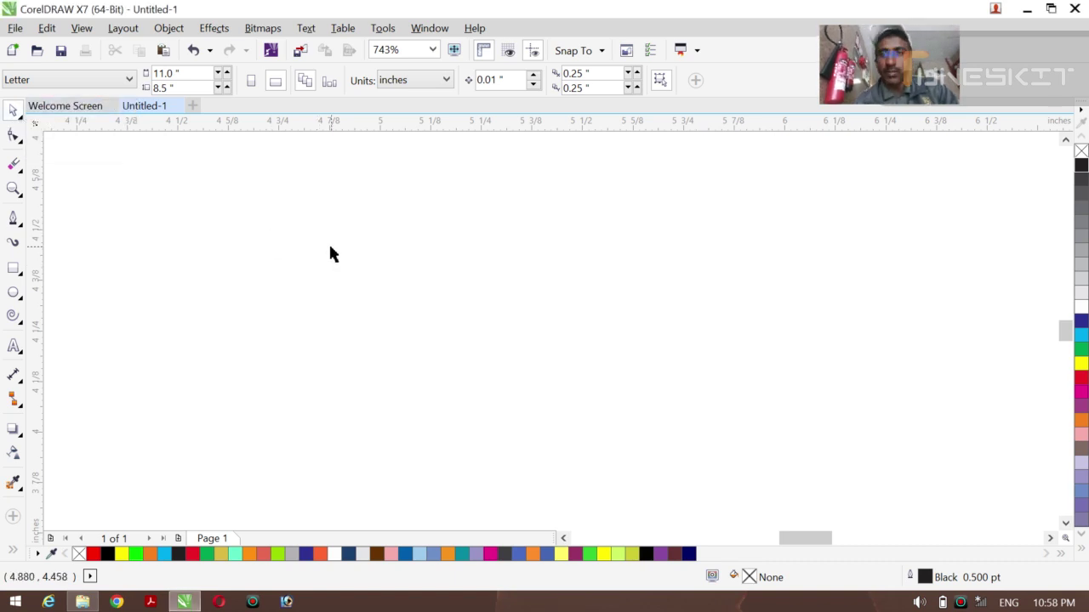
click(23, 349)
click(34, 347)
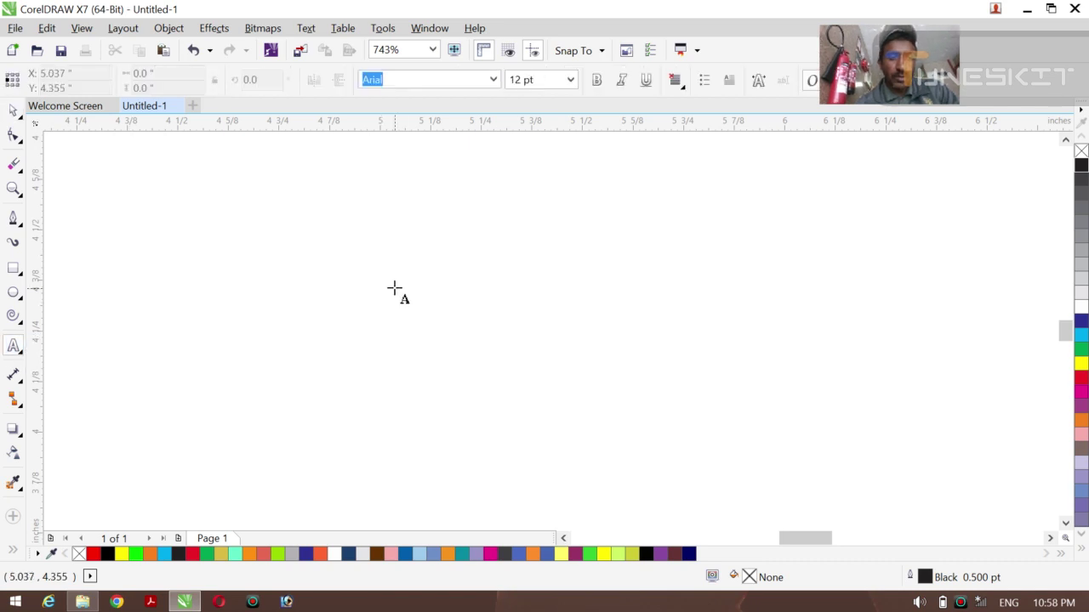
click(394, 289)
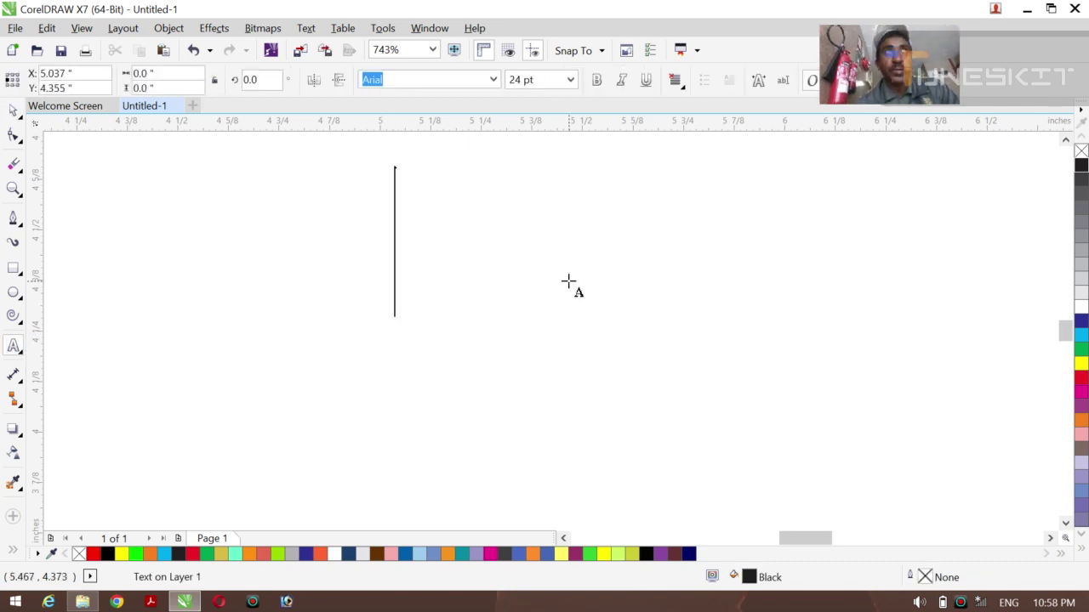
text(f)
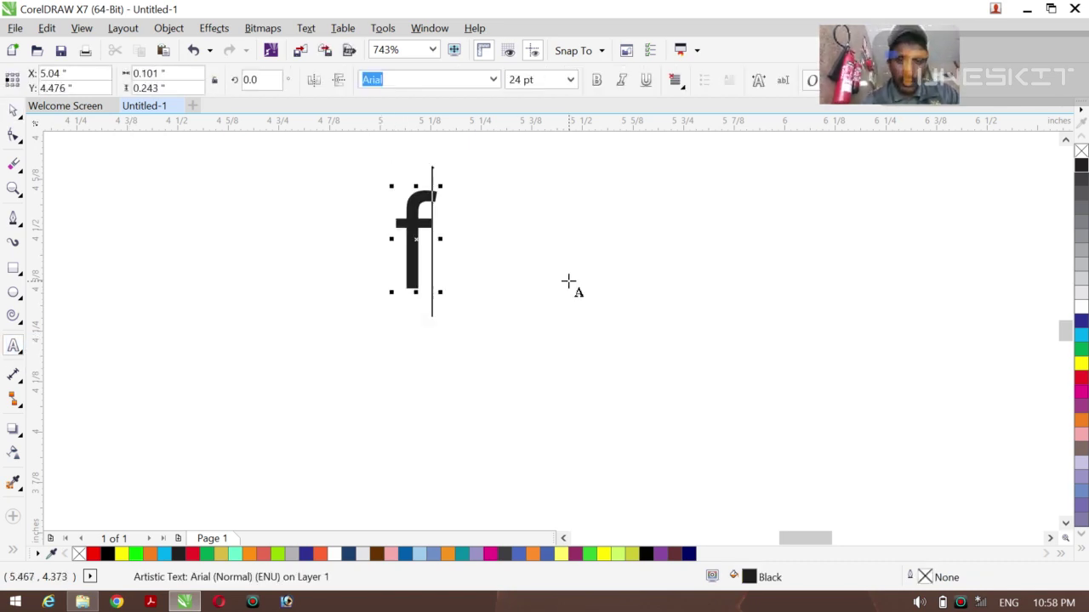
key(BackSpace)
text(FI)
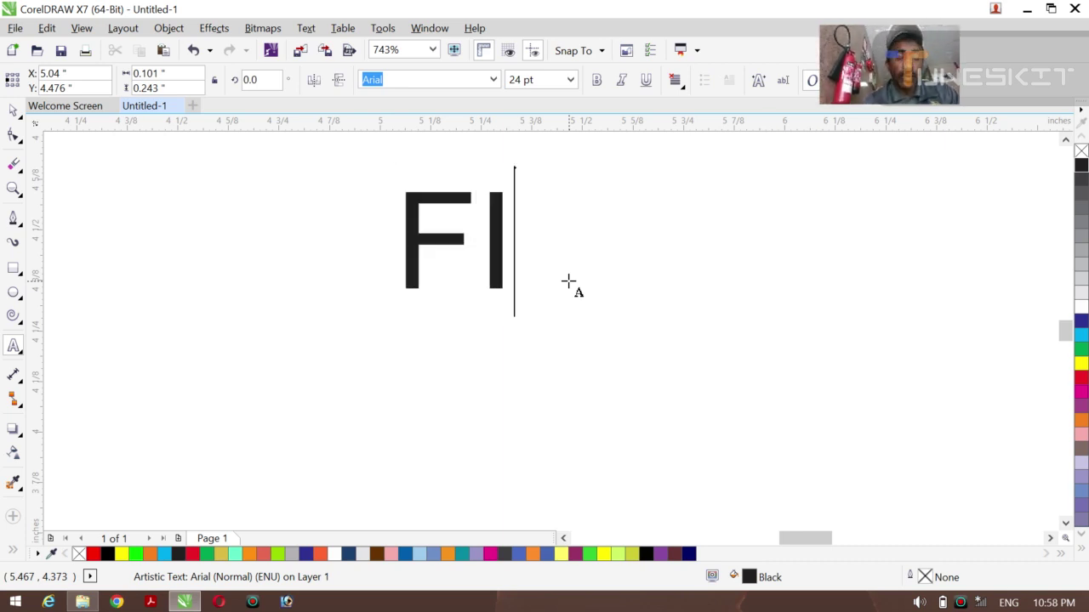
text(SH)
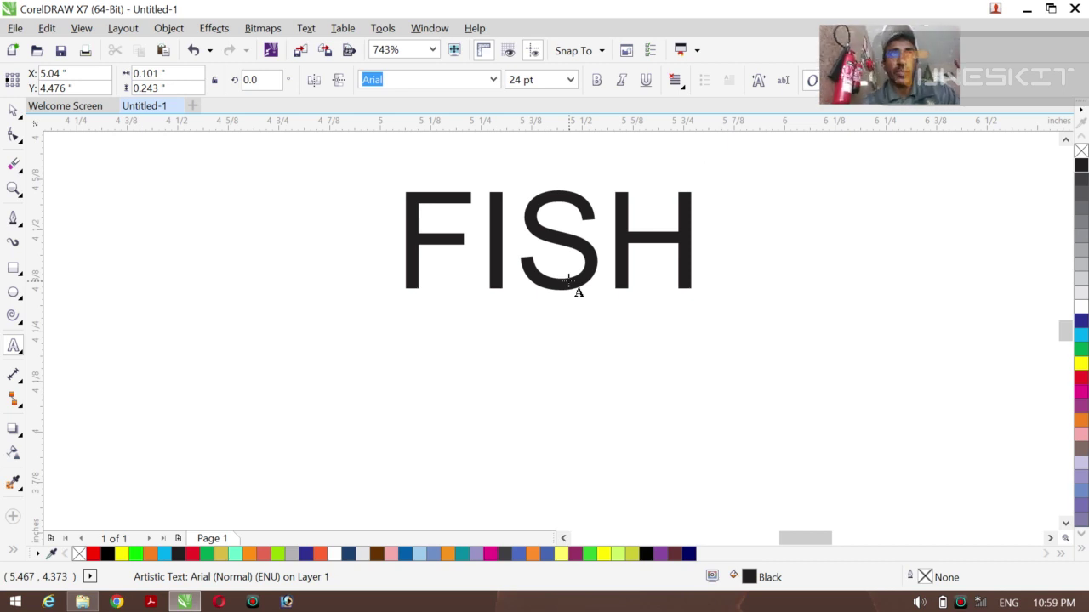
- Make the FISH text bold and move it slightly lower on the page
click(15, 114)
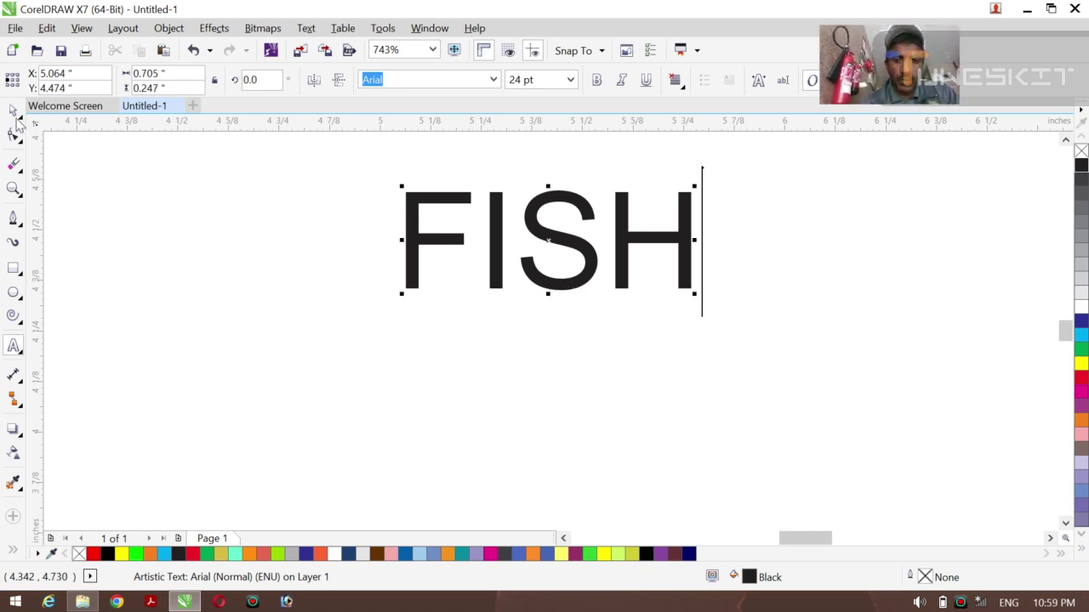
click(15, 114)
click(51, 107)
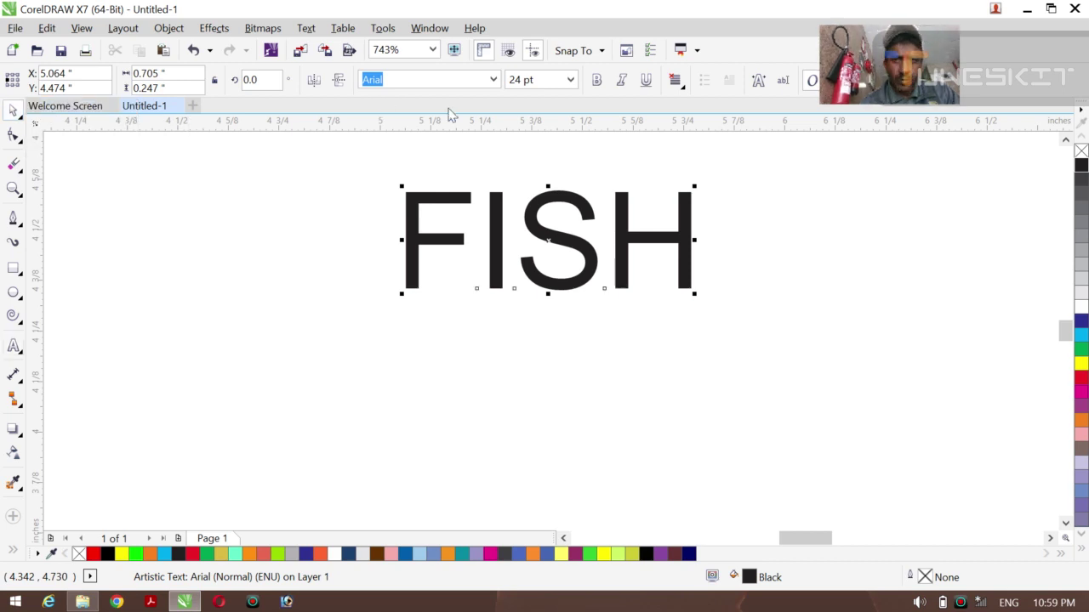
click(596, 80)
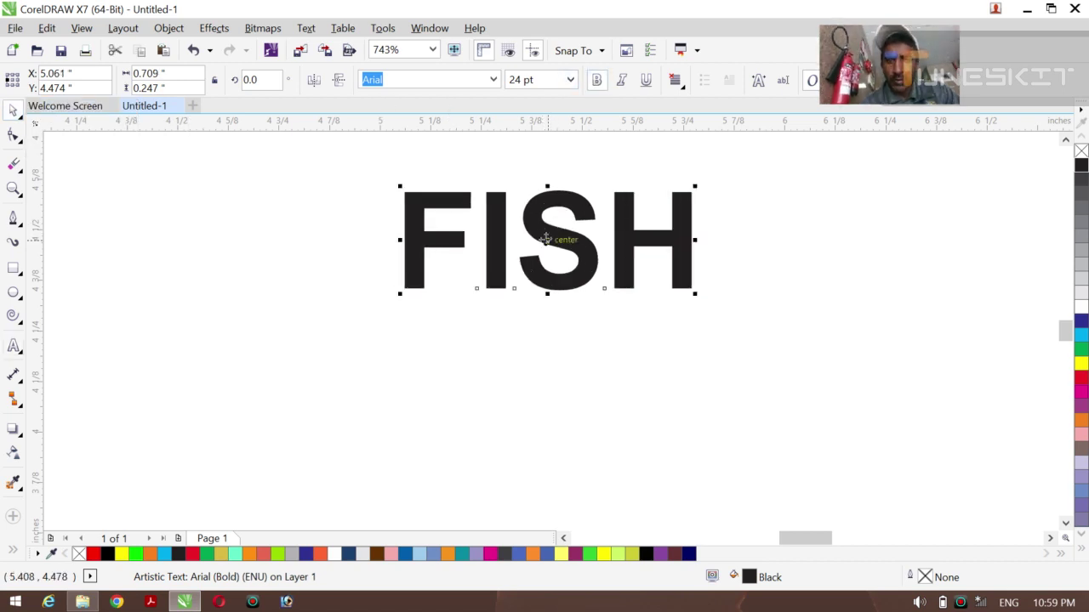
drag(545, 239, 540, 306)
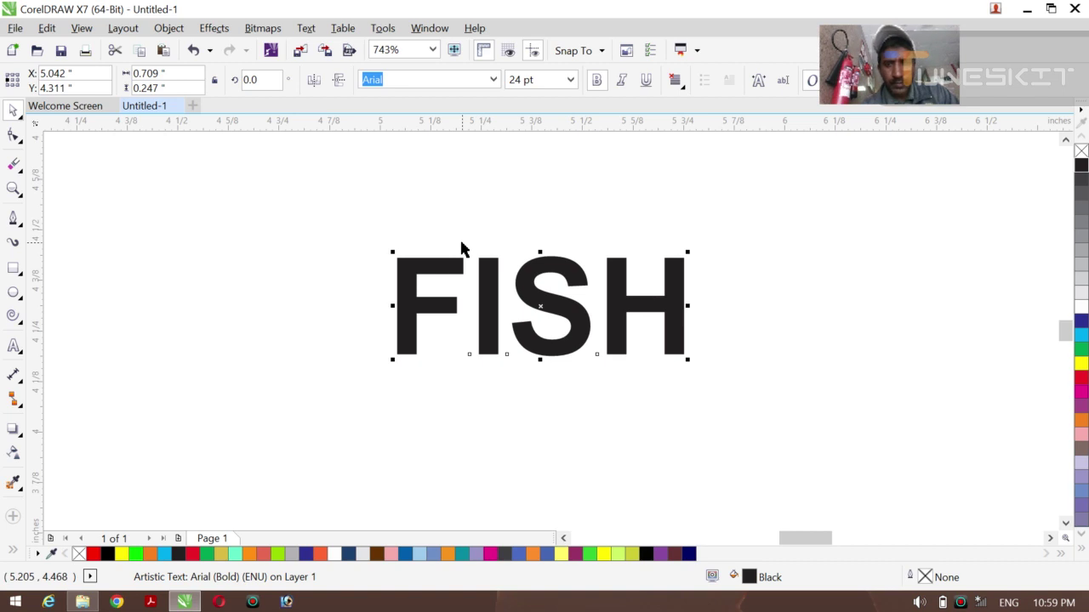
- Convert the FISH text to curves so its nodes can be edited with the Shape tool
click(13, 135)
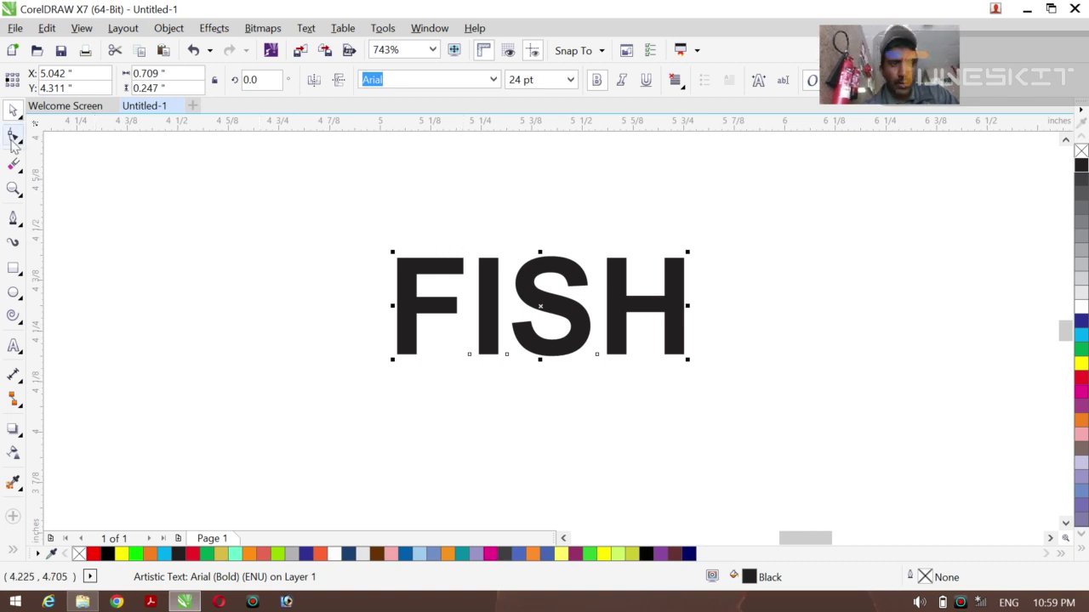
click(170, 29)
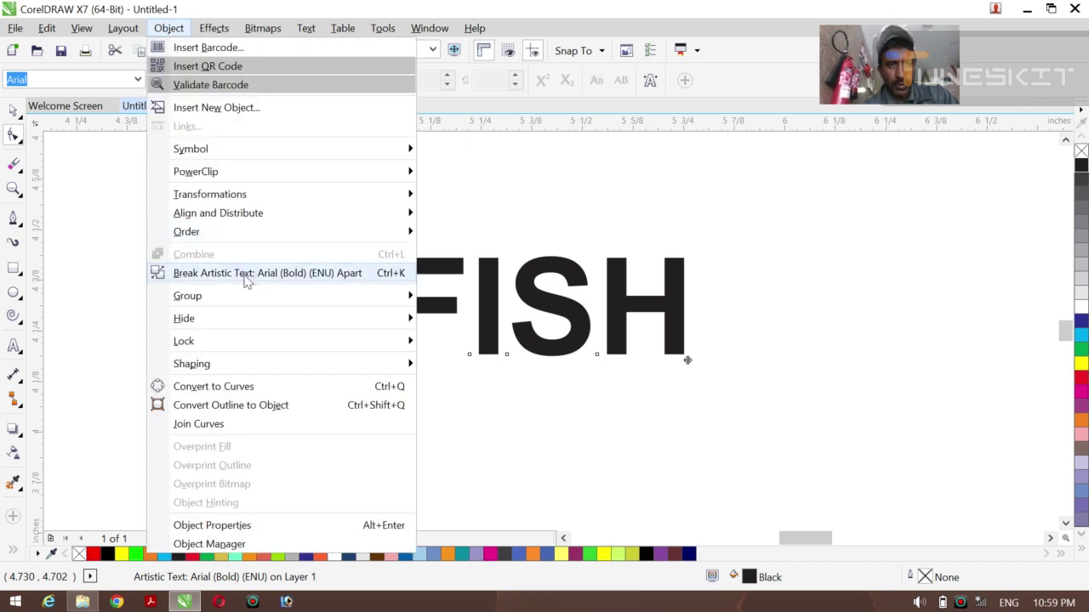
click(249, 387)
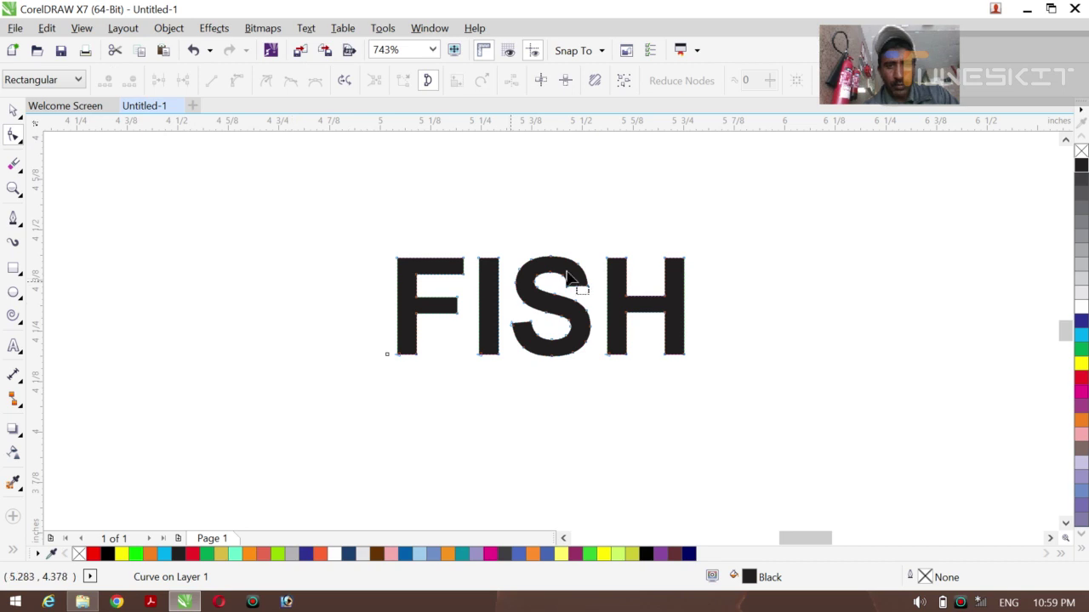
- Shorten the right stem of the H by nudging its top nodes down and its bottom nodes up
drag(657, 246, 694, 280)
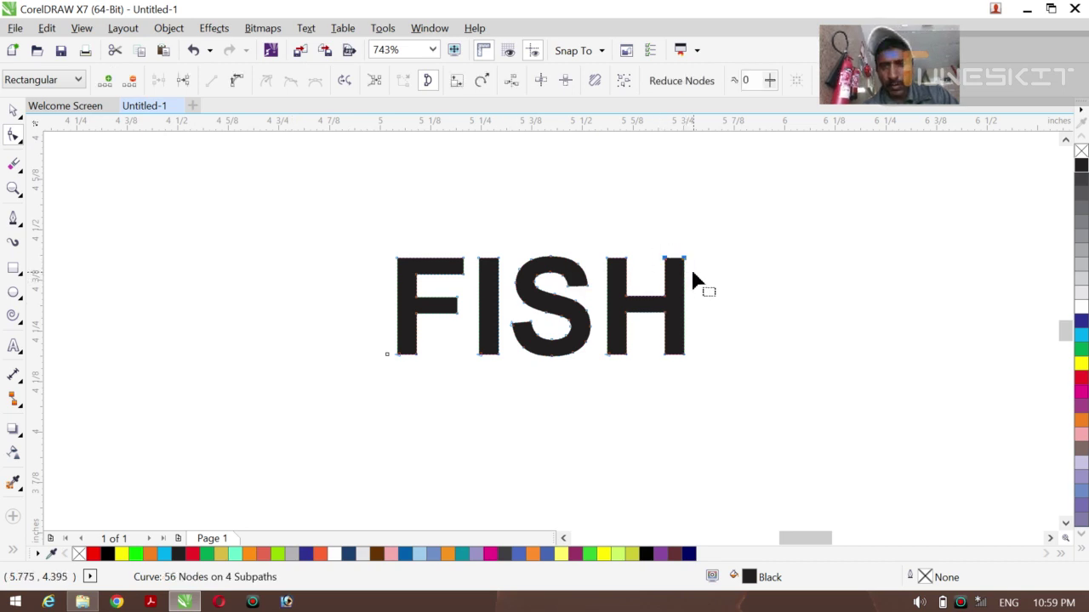
key(Down)
key(Down)
key(Down)
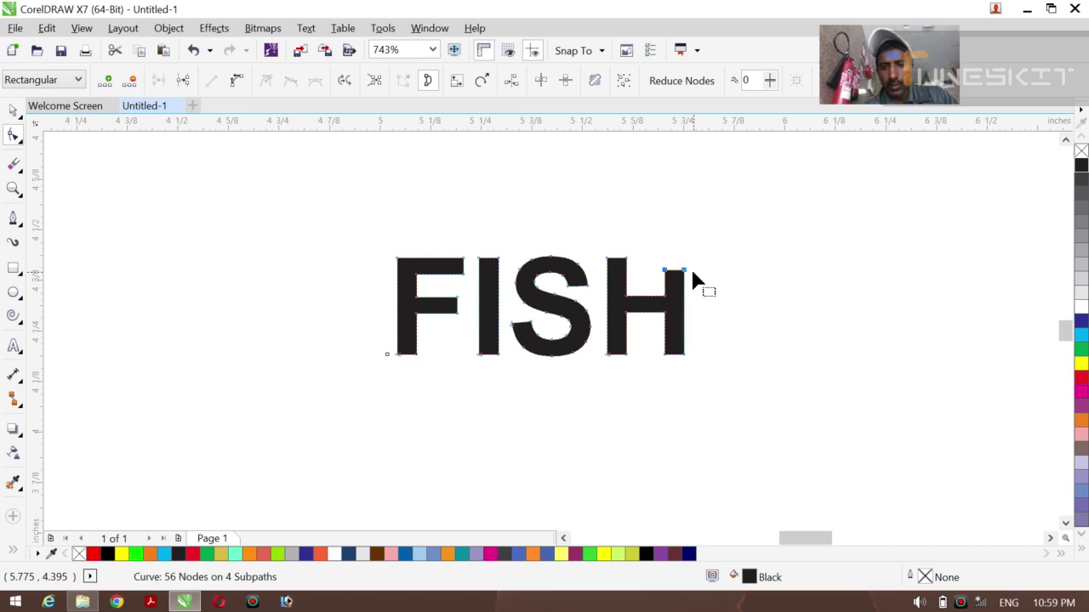
drag(654, 374, 704, 347)
key(Up)
key(Up)
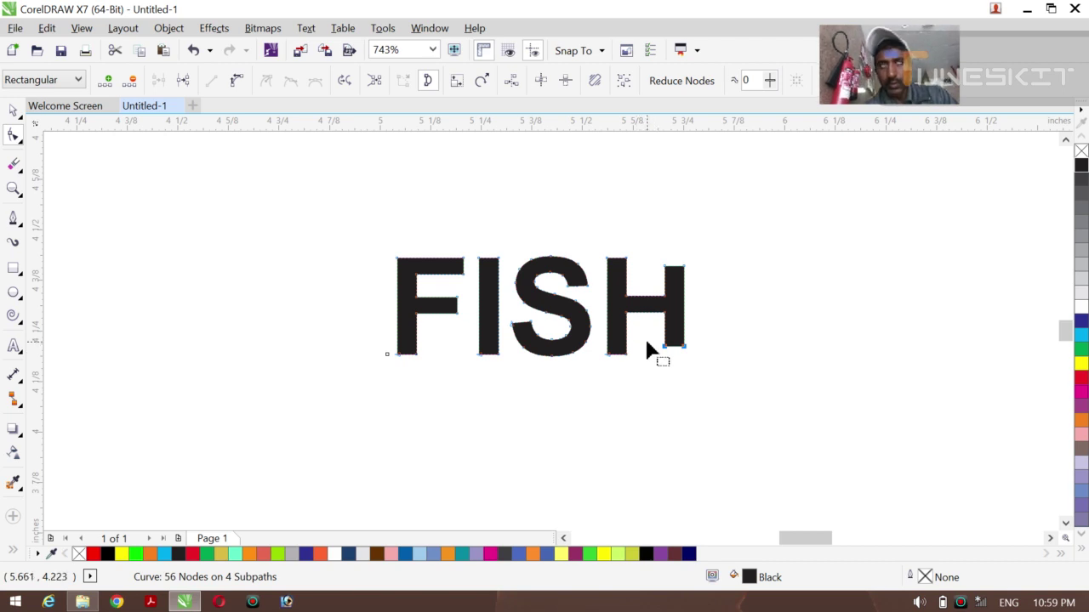
- Slant both ends of the H's right stem by nudging its outer corner nodes inward
click(683, 267)
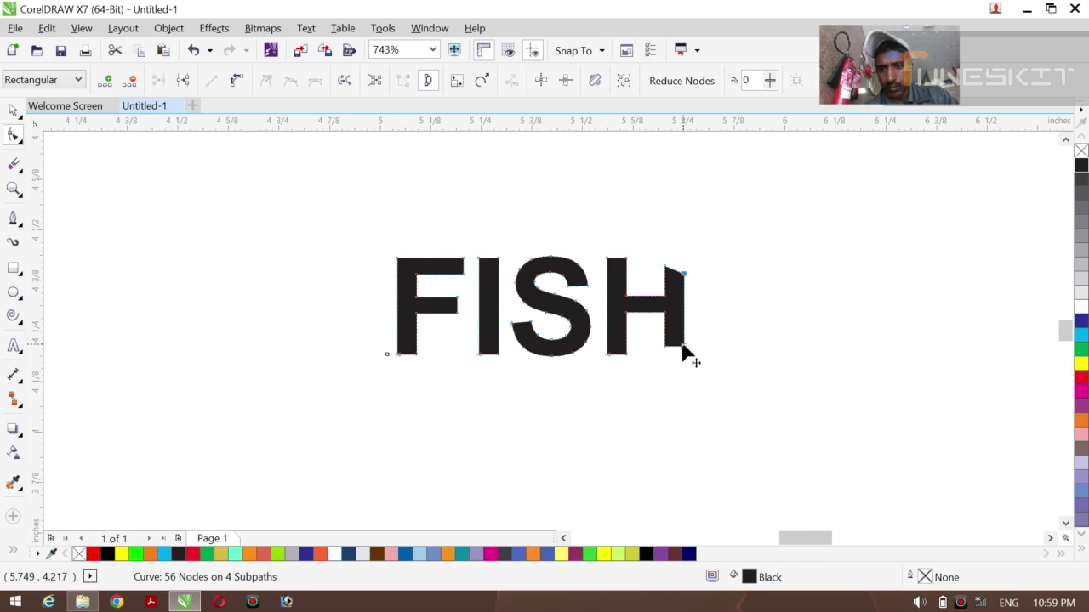
key(Down)
key(Down)
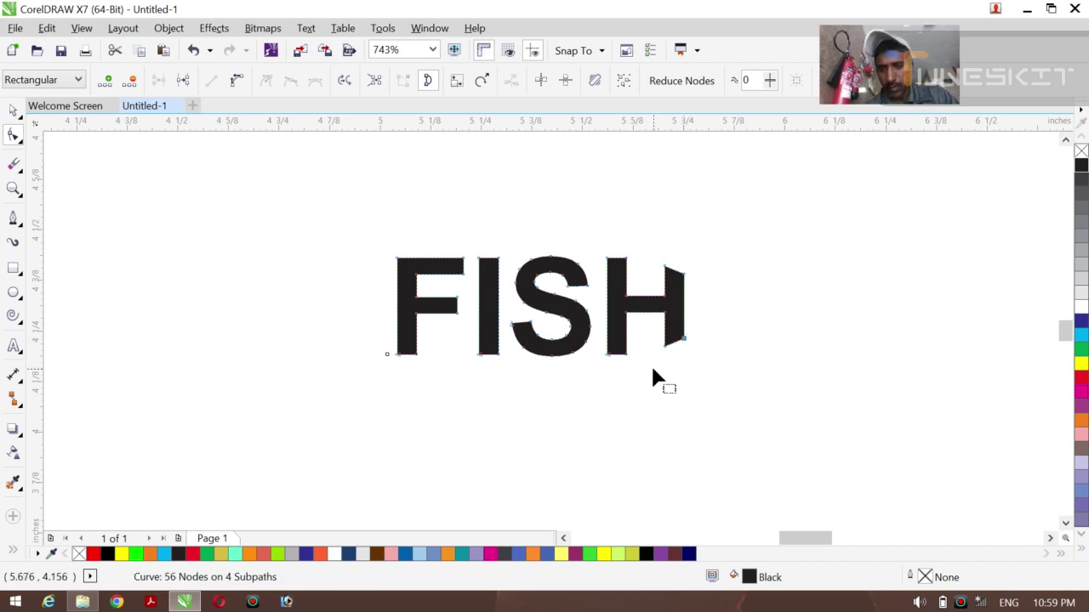
click(653, 377)
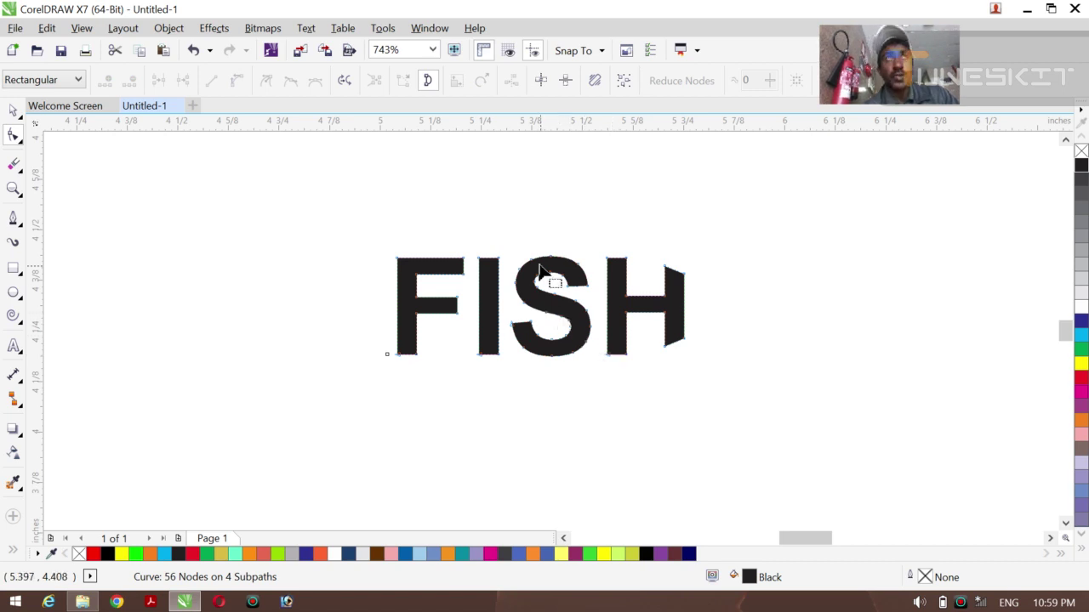
- Stretch the S vertically by nudging its upper nodes up and its lower nodes down
drag(502, 241, 597, 300)
key(Up)
key(Up)
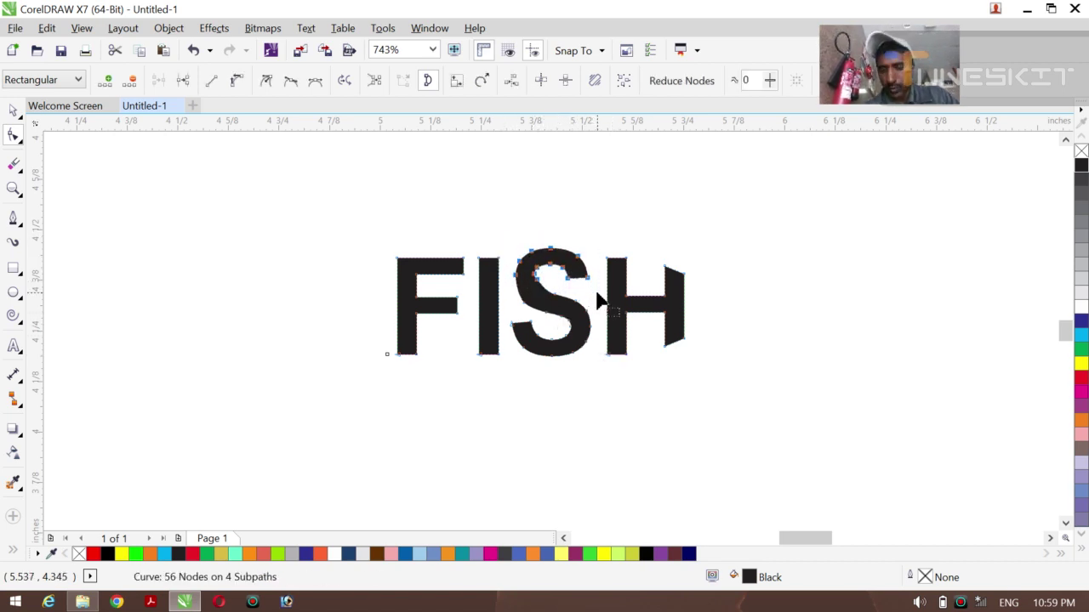
drag(503, 361, 598, 332)
key(Down)
key(Down)
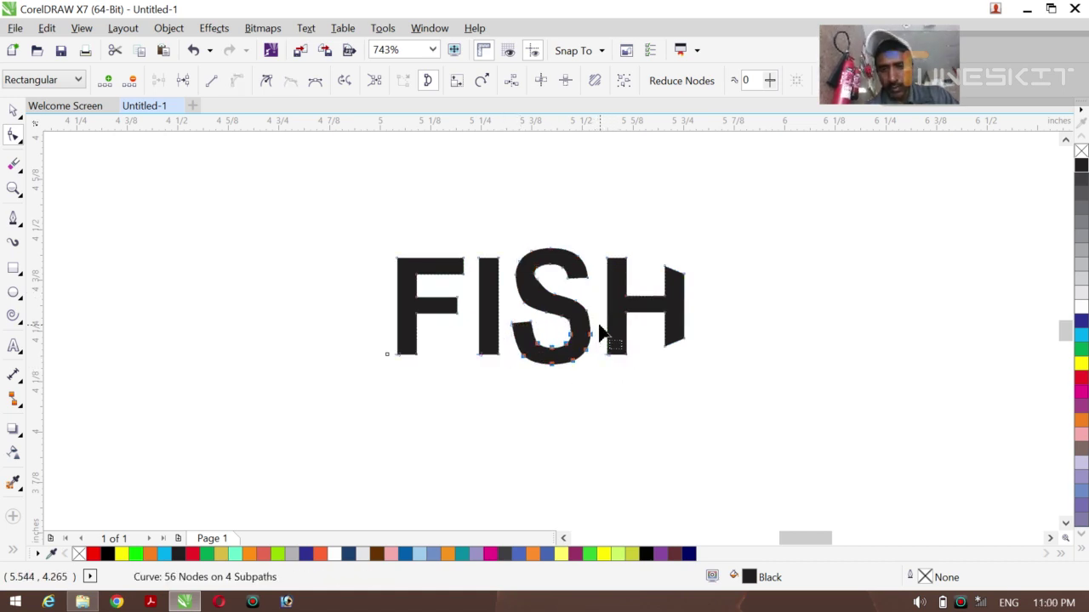
click(597, 383)
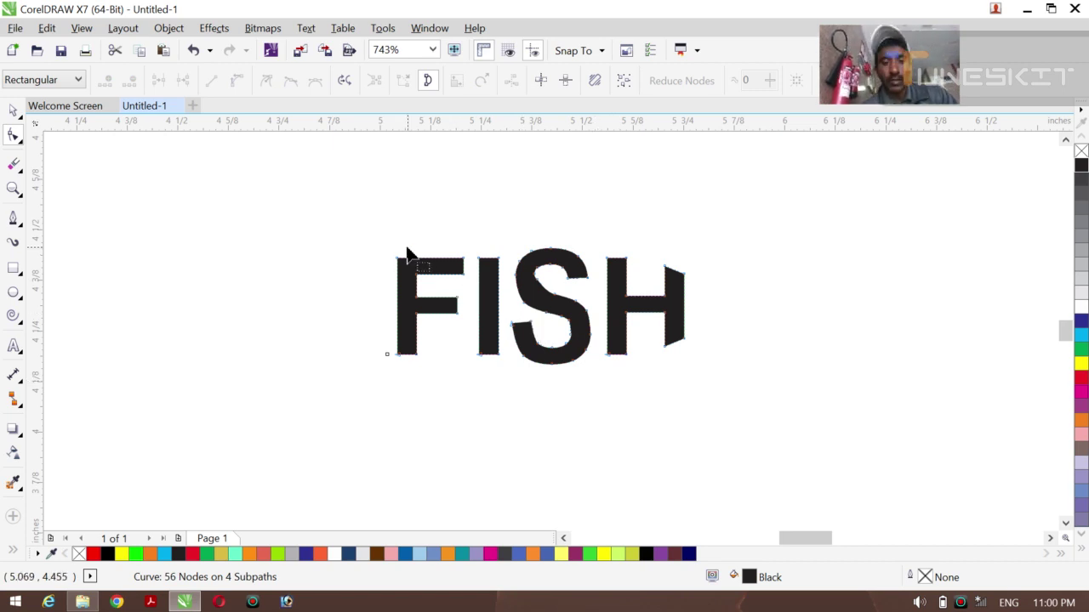
- Slant the top arm of the F upward to the right, adjusting its inner corner node to match
drag(406, 249, 470, 293)
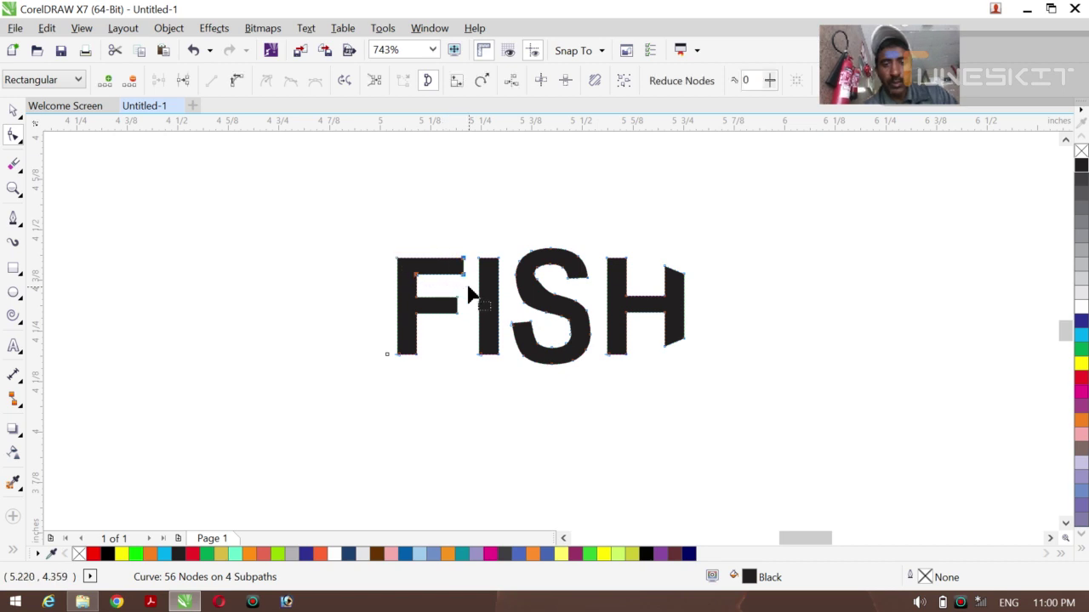
key(Up)
key(Up)
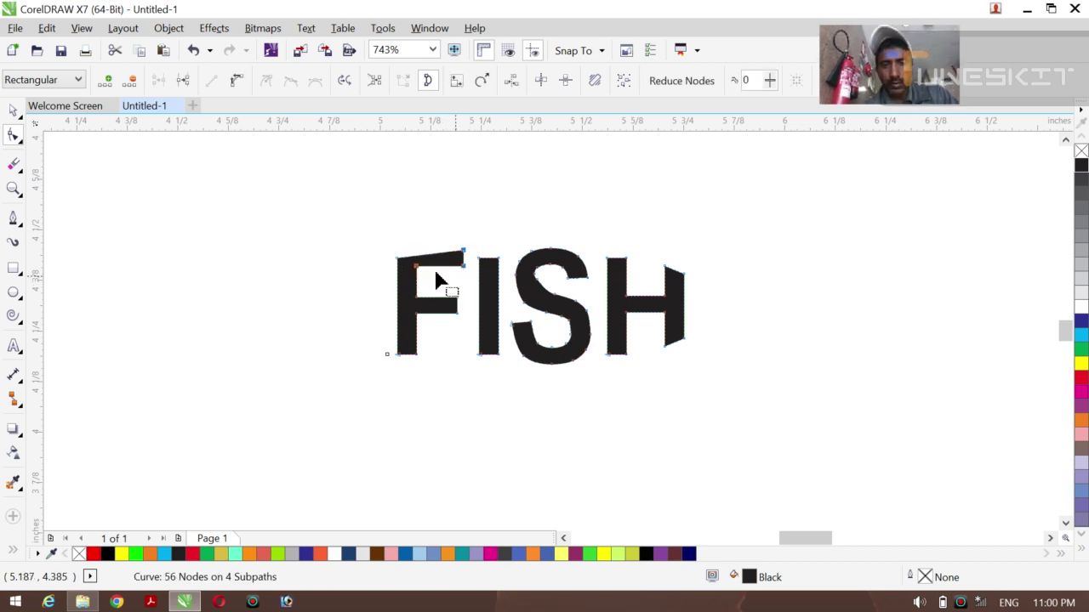
drag(417, 270, 416, 270)
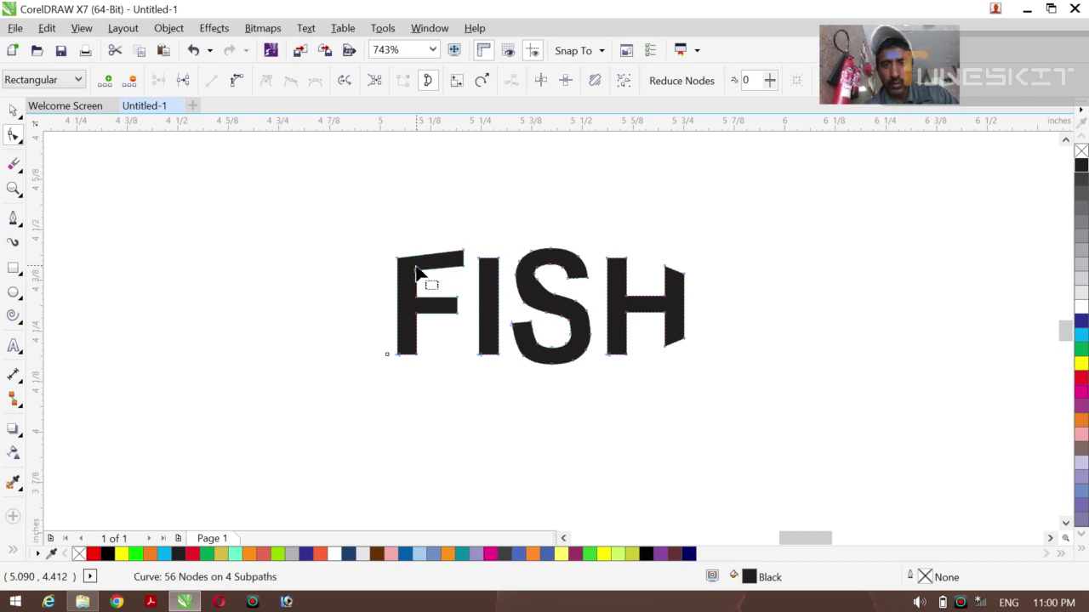
click(446, 375)
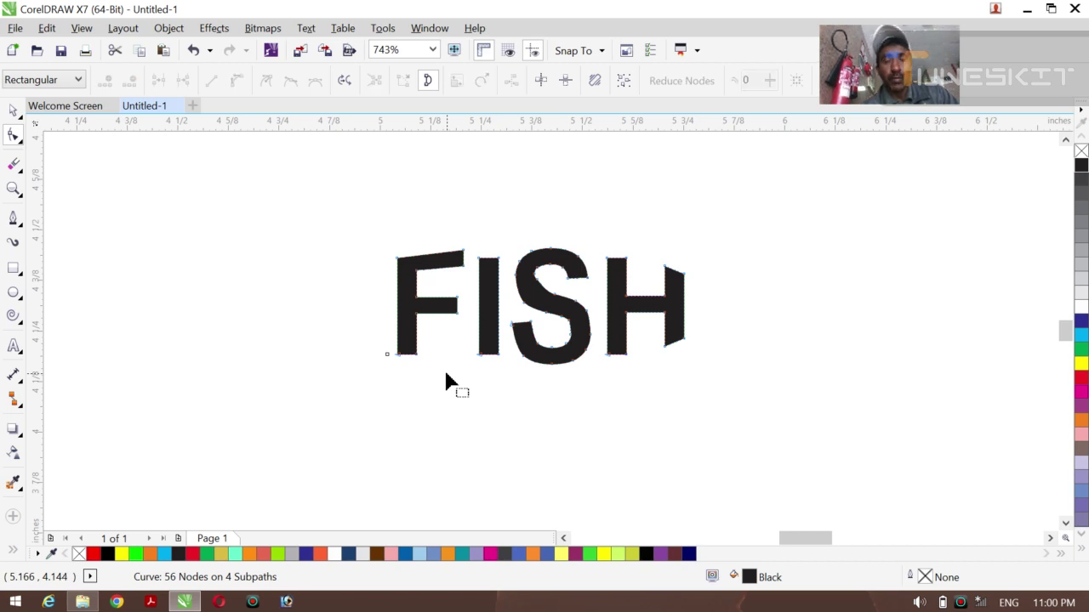
- Refine the inner curve of the S's upper bowl by adding nodes and deleting the surplus ones
double_click(537, 278)
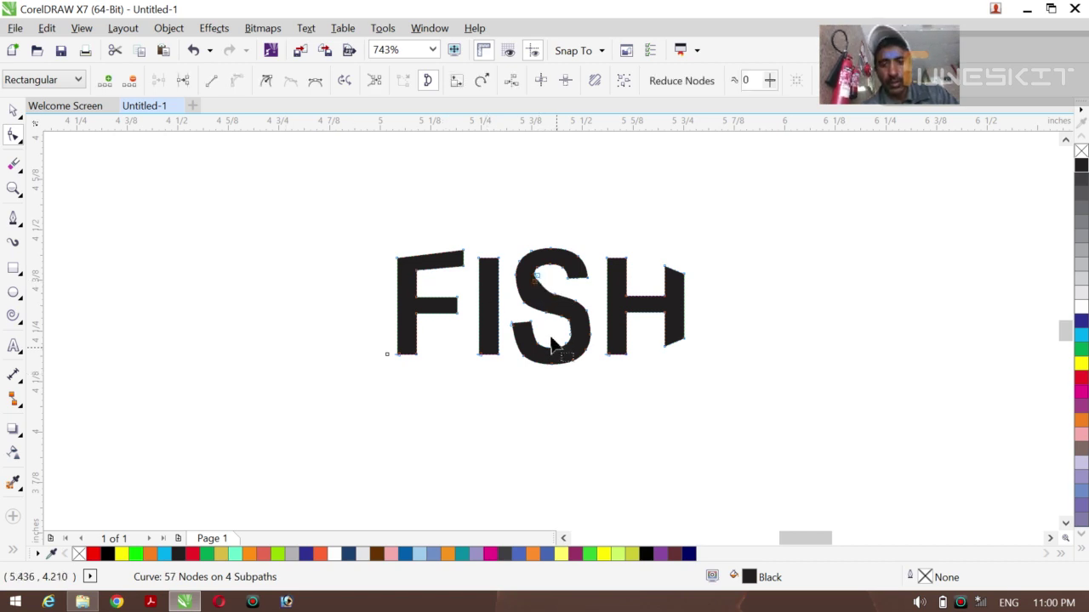
double_click(534, 283)
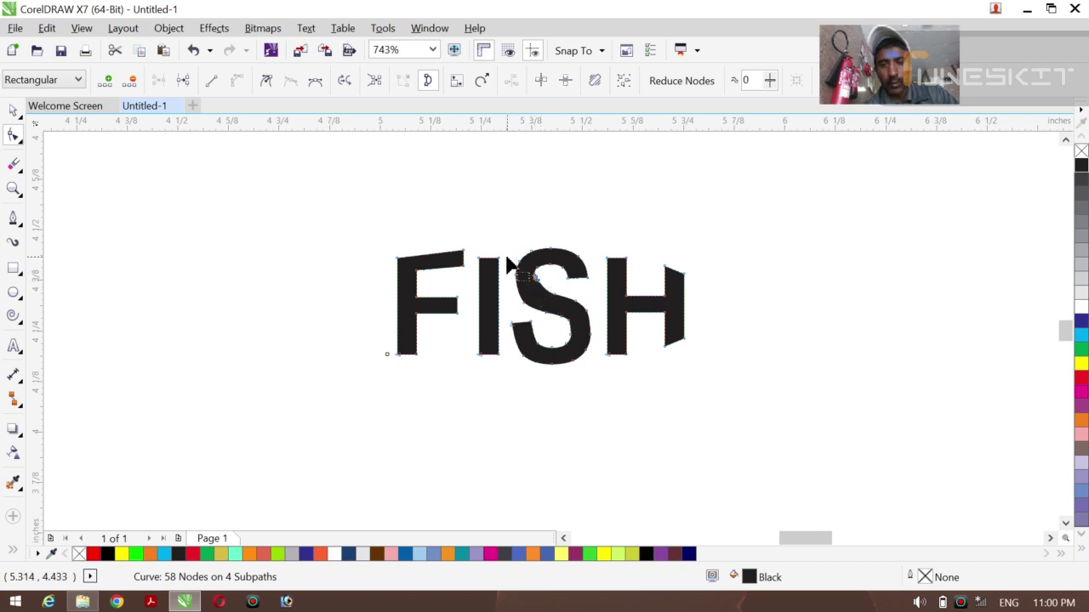
click(535, 275)
key(Delete)
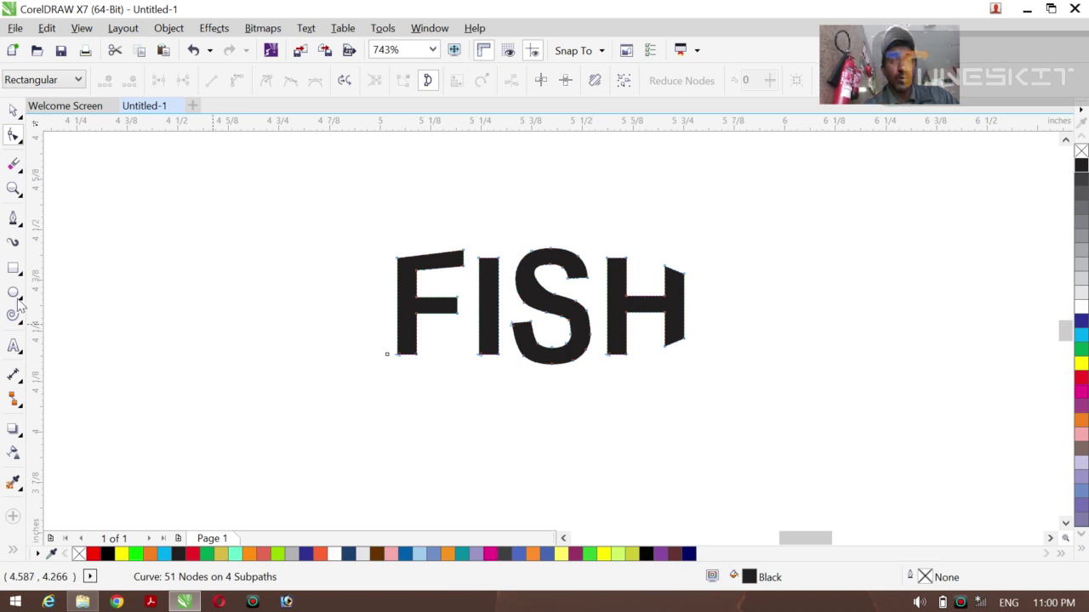
click(14, 245)
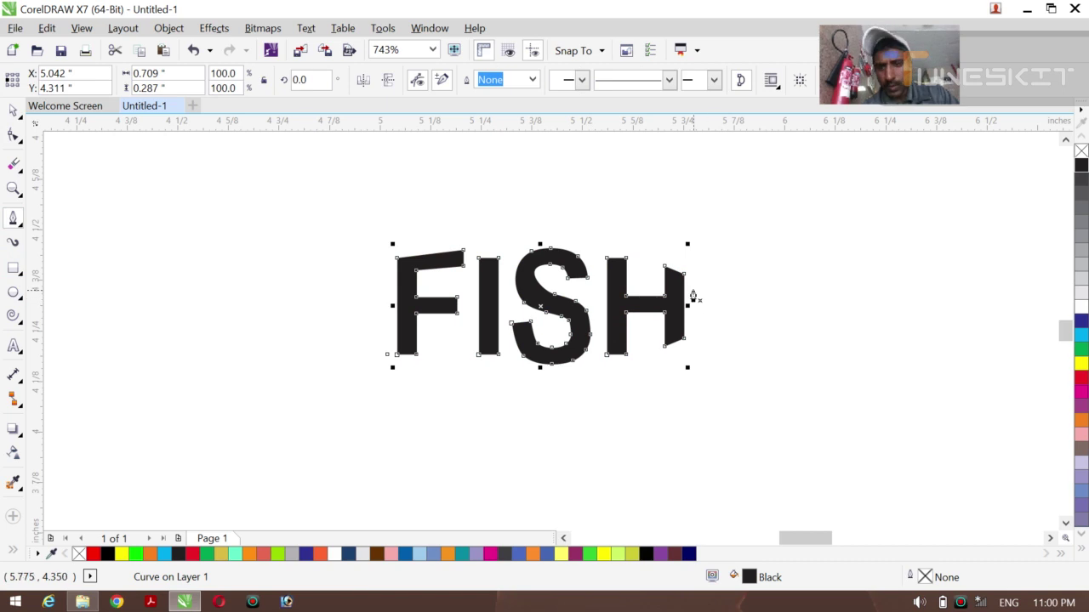
click(736, 285)
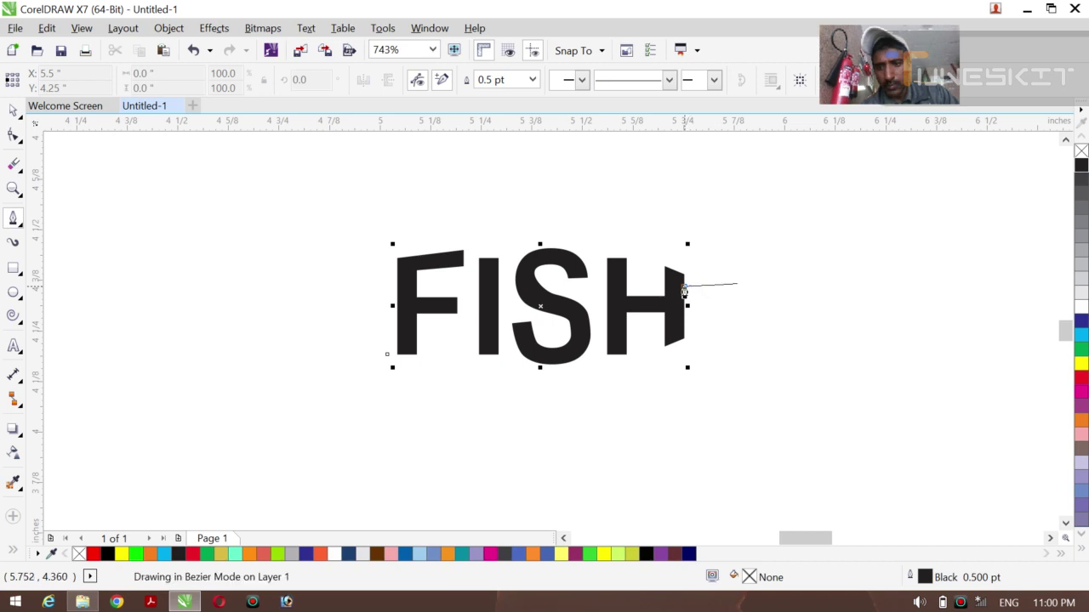
double_click(684, 289)
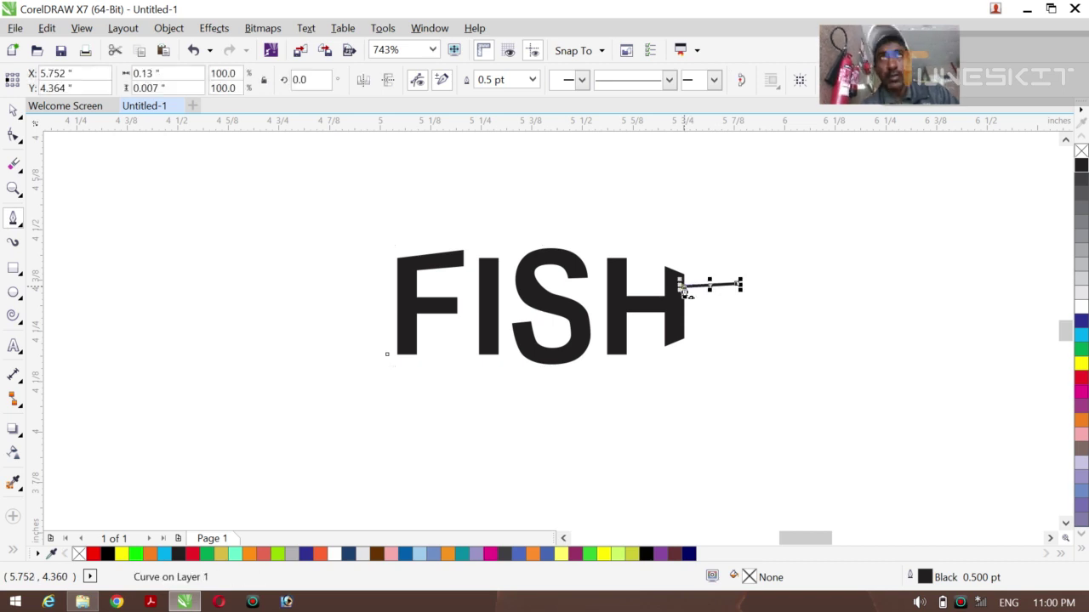
key(Delete)
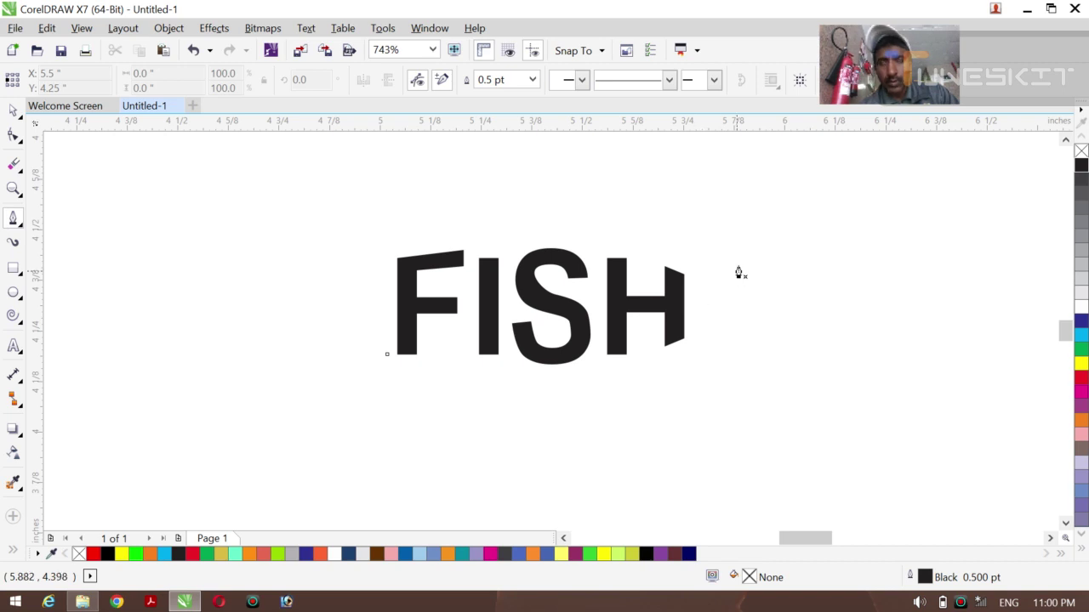
- Draw an open five-node fish-tail outline about 0.11 by 0.10 inches with the Pen tool, just right of the H
click(685, 297)
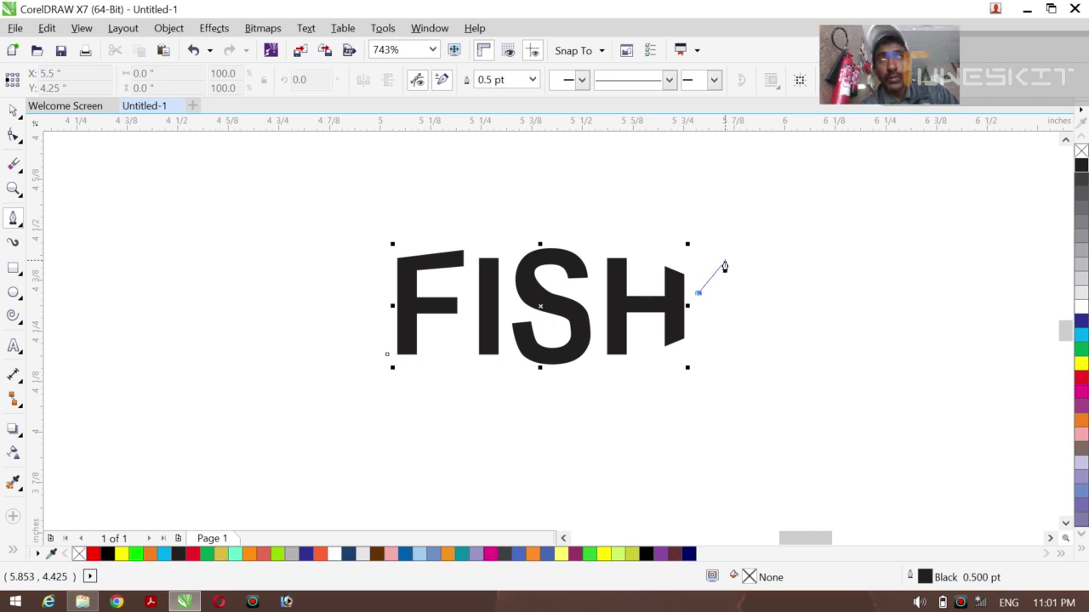
double_click(723, 265)
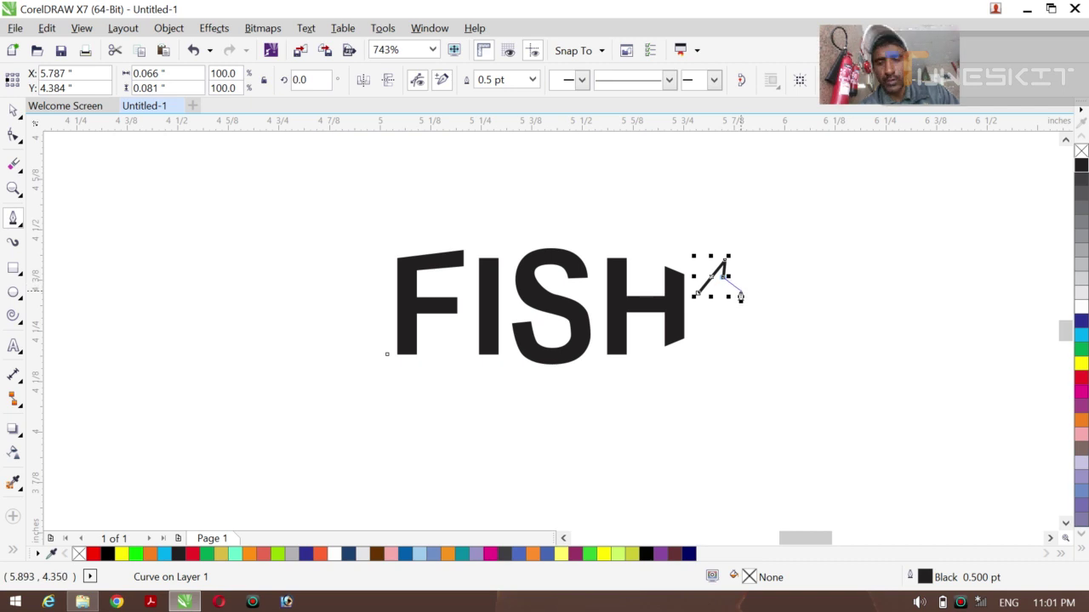
click(742, 291)
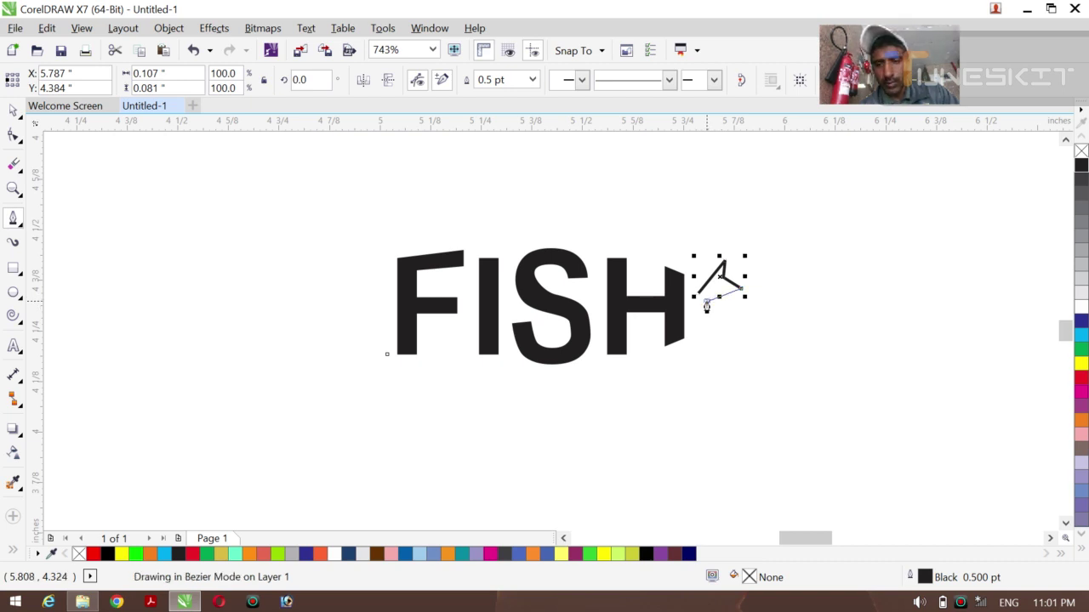
double_click(706, 301)
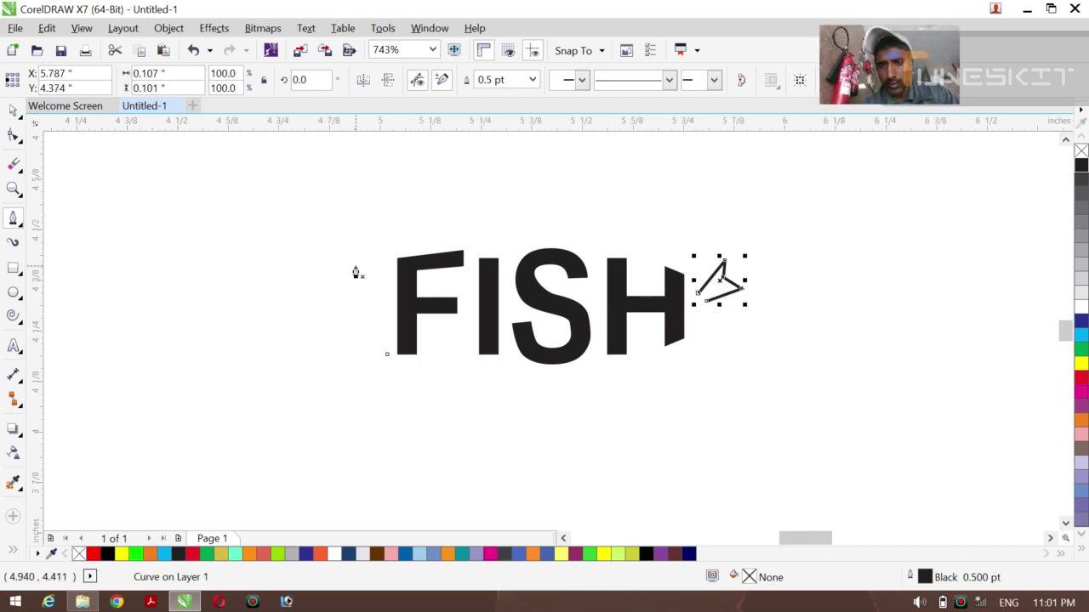
click(20, 117)
click(32, 115)
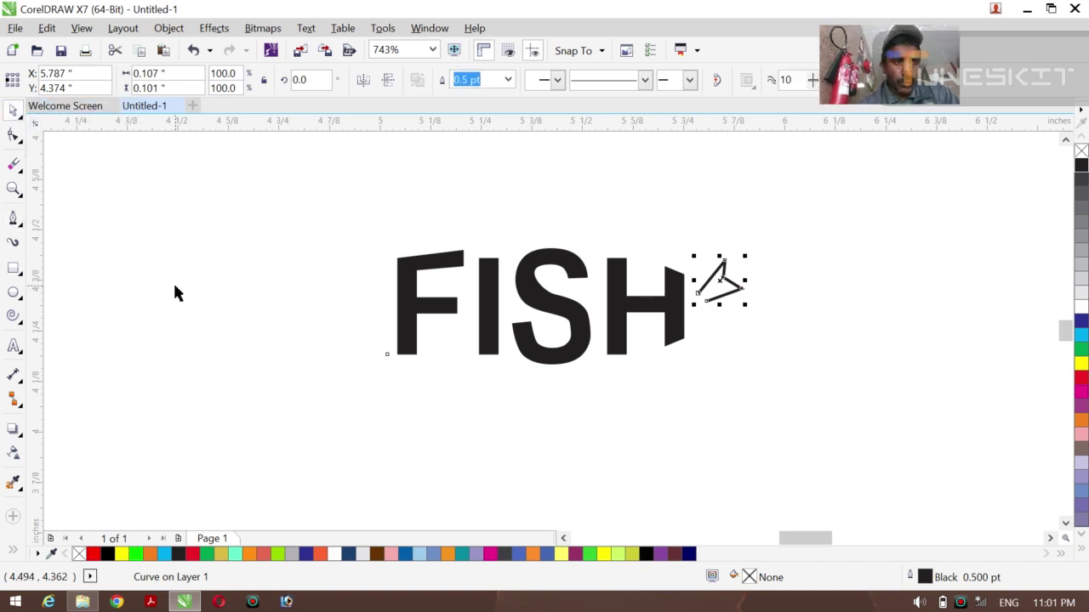
- Scale the tail up to about 155% and thicken its outline to 2 pt after trying 4 pt
click(173, 283)
drag(677, 234, 767, 347)
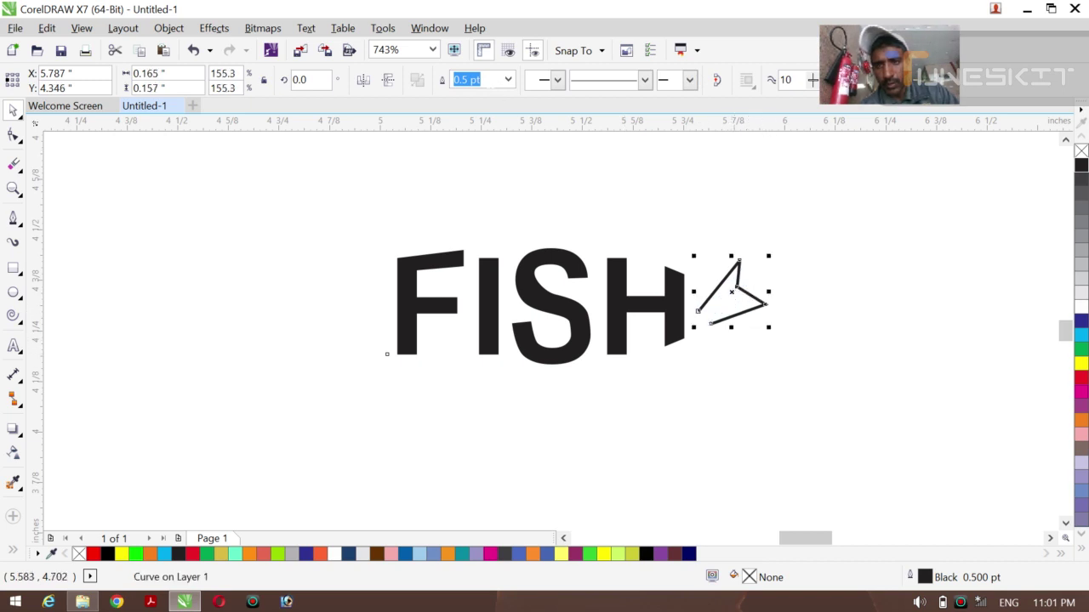
click(508, 79)
click(474, 211)
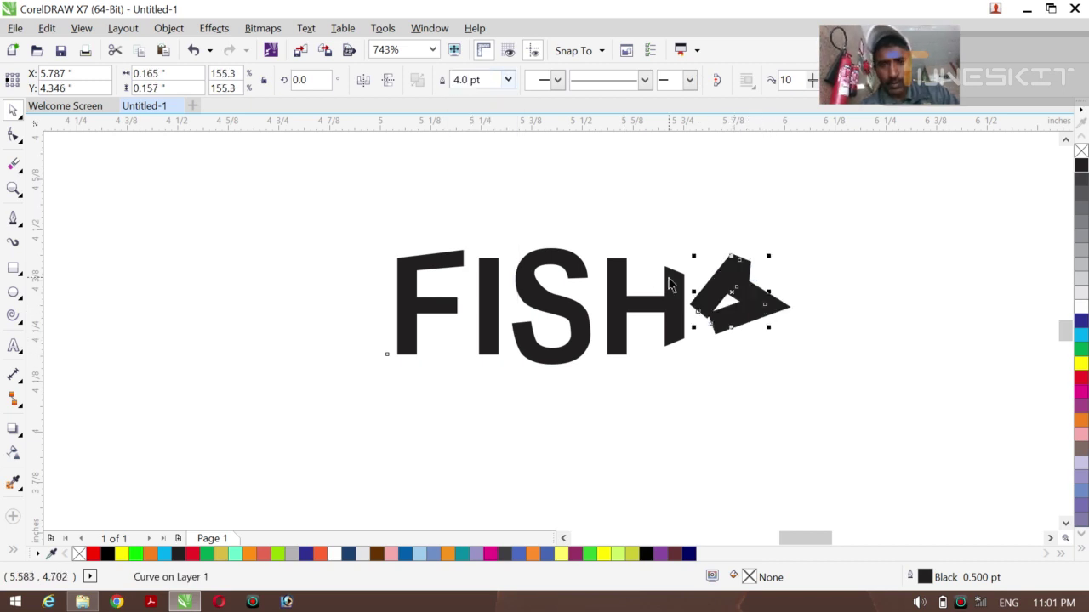
click(509, 79)
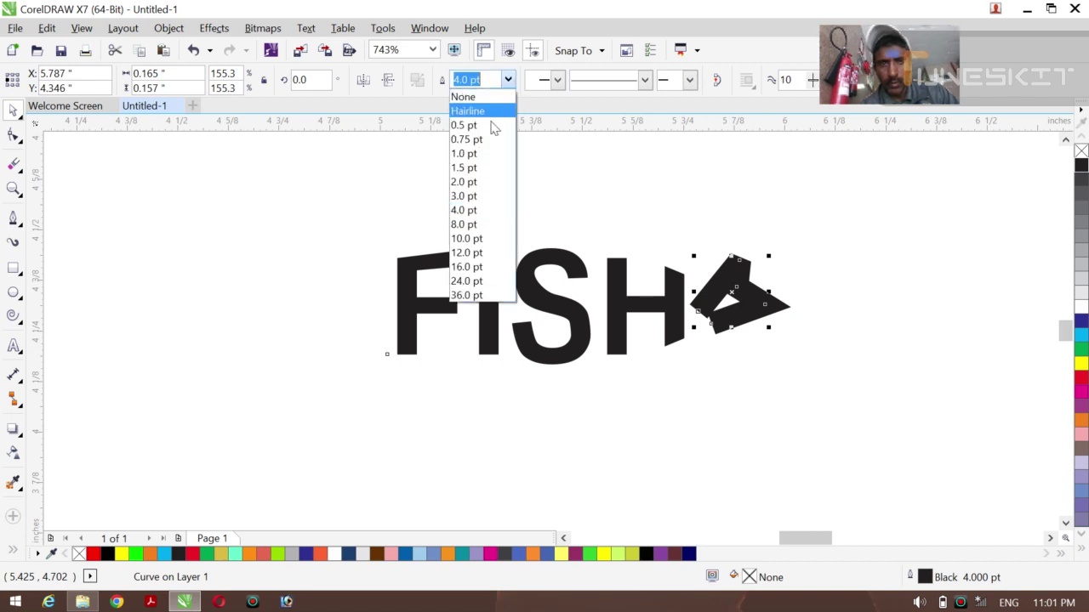
click(464, 182)
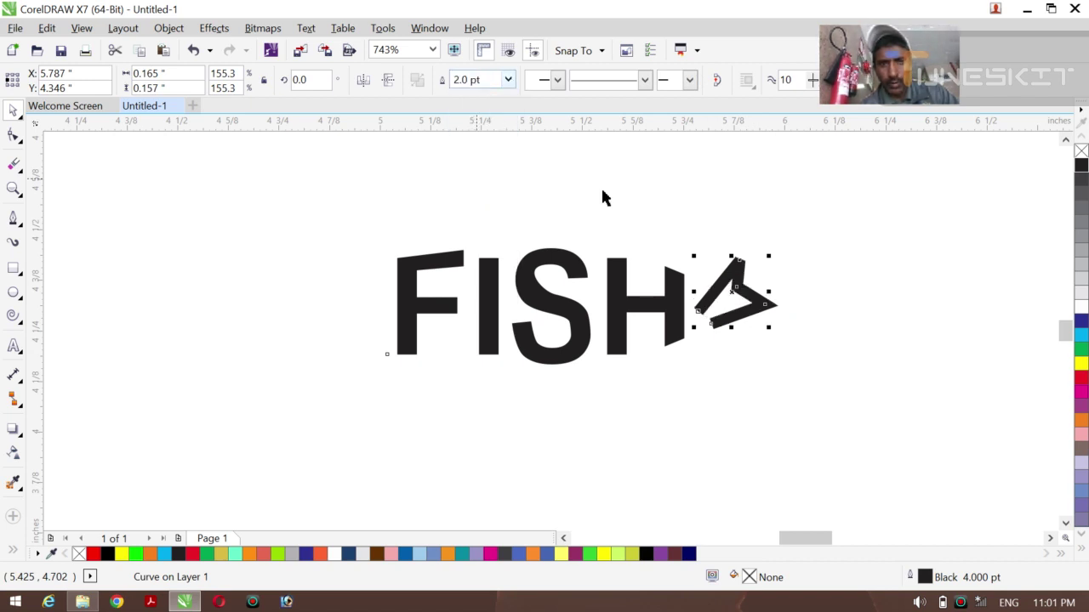
- Rotate the tail about 33° clockwise so that its open end faces the H
click(731, 304)
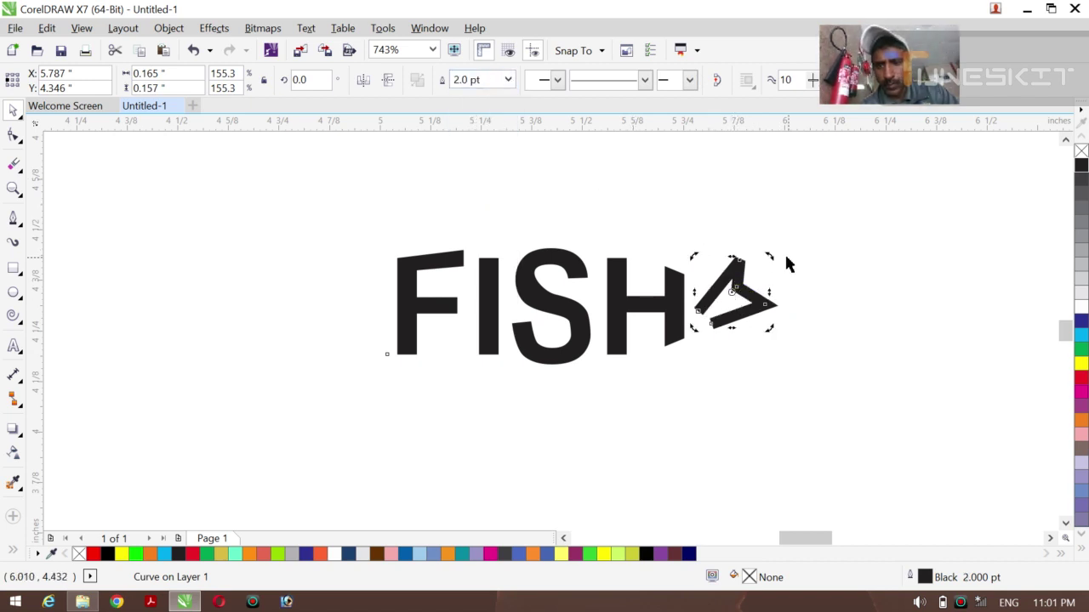
drag(770, 261, 779, 281)
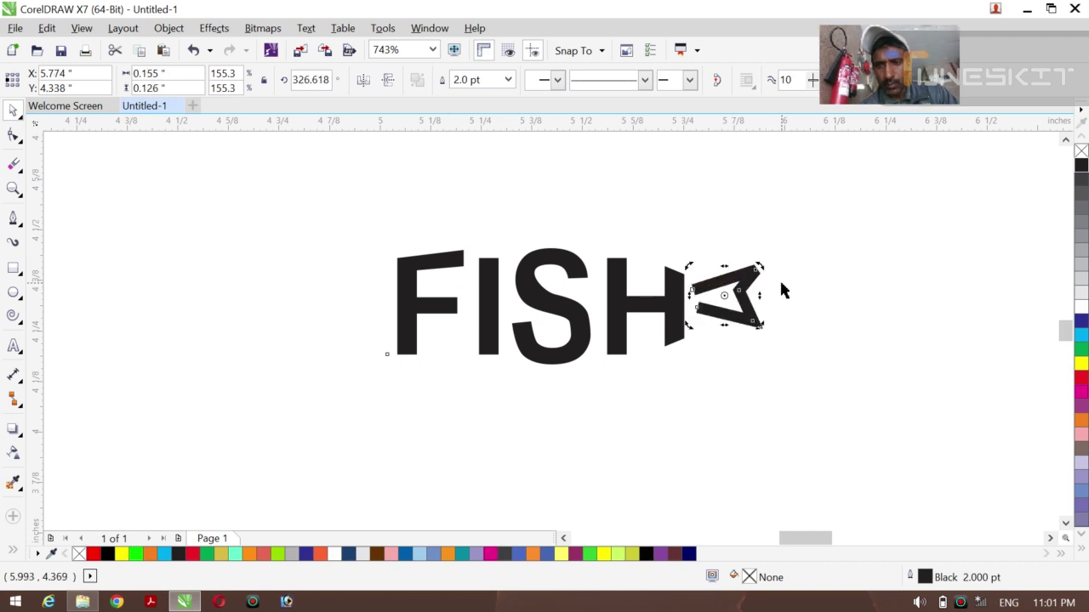
click(807, 334)
click(748, 321)
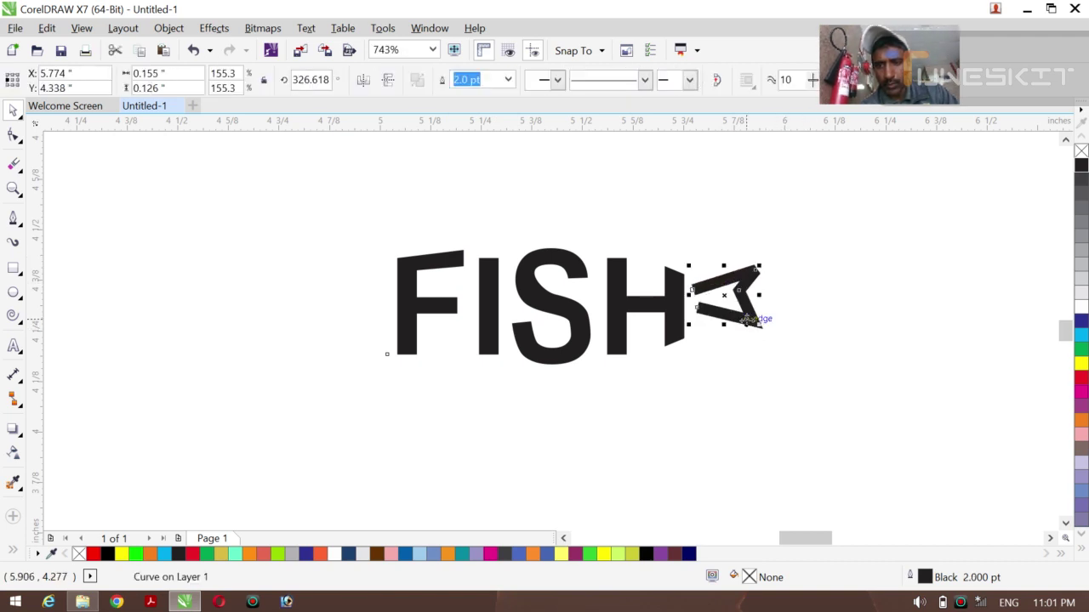
- Reshape the tail's nodes, lowering the open end of its bottom edge and adjusting the notch and the upper open end
click(13, 134)
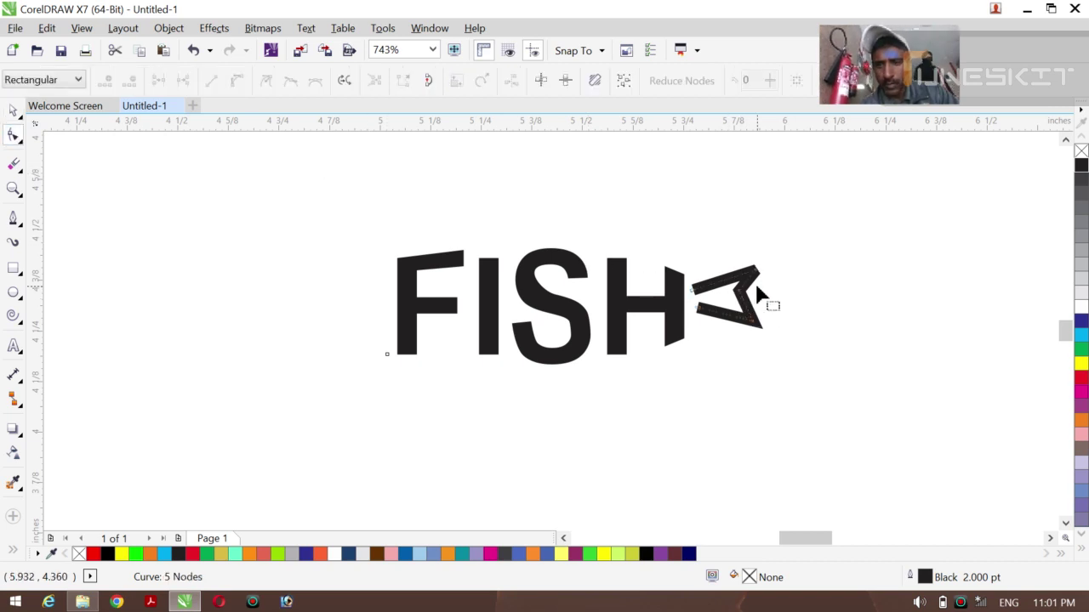
drag(756, 299, 731, 304)
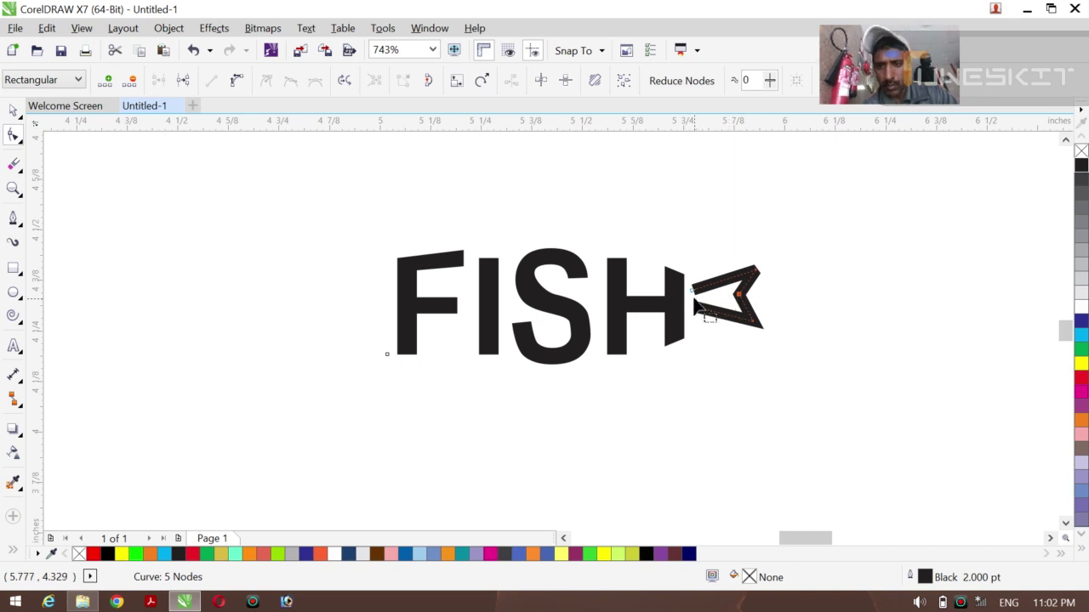
drag(694, 299, 722, 332)
key(ctrl+z)
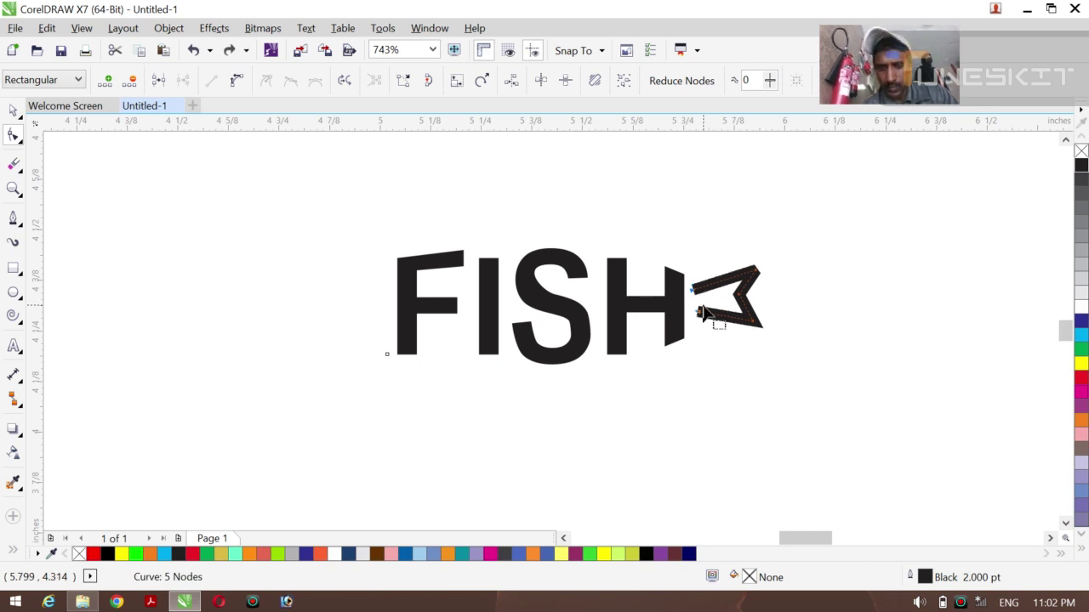
click(709, 306)
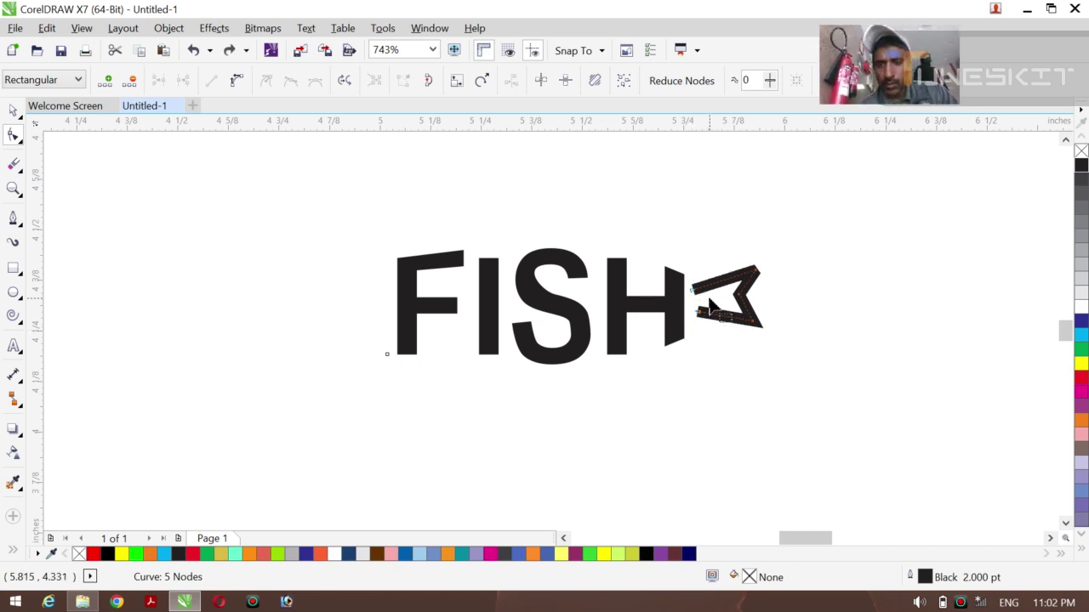
drag(709, 307, 762, 325)
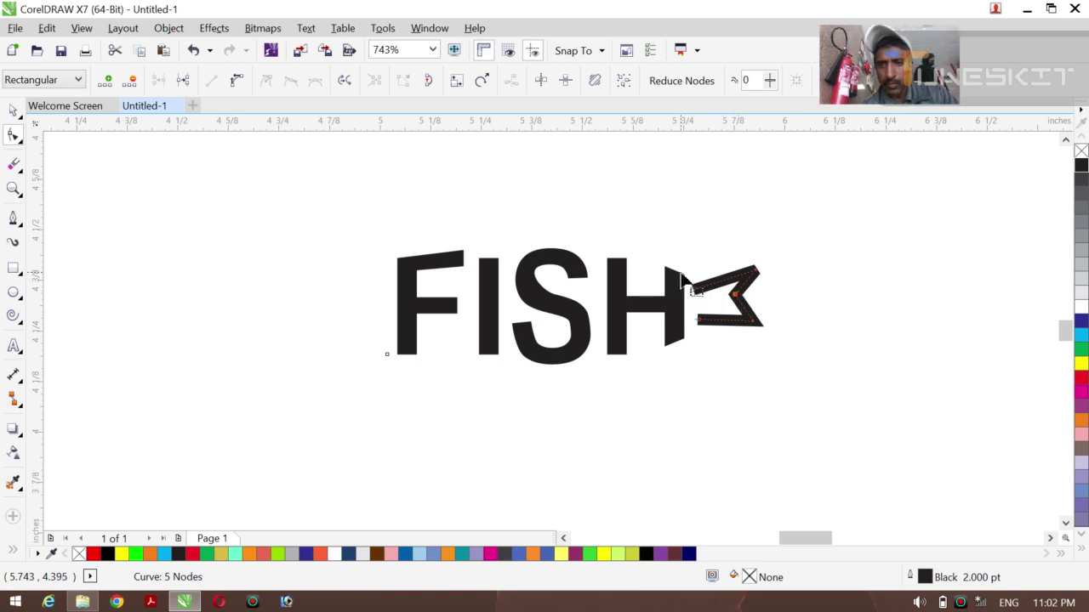
drag(693, 286, 704, 313)
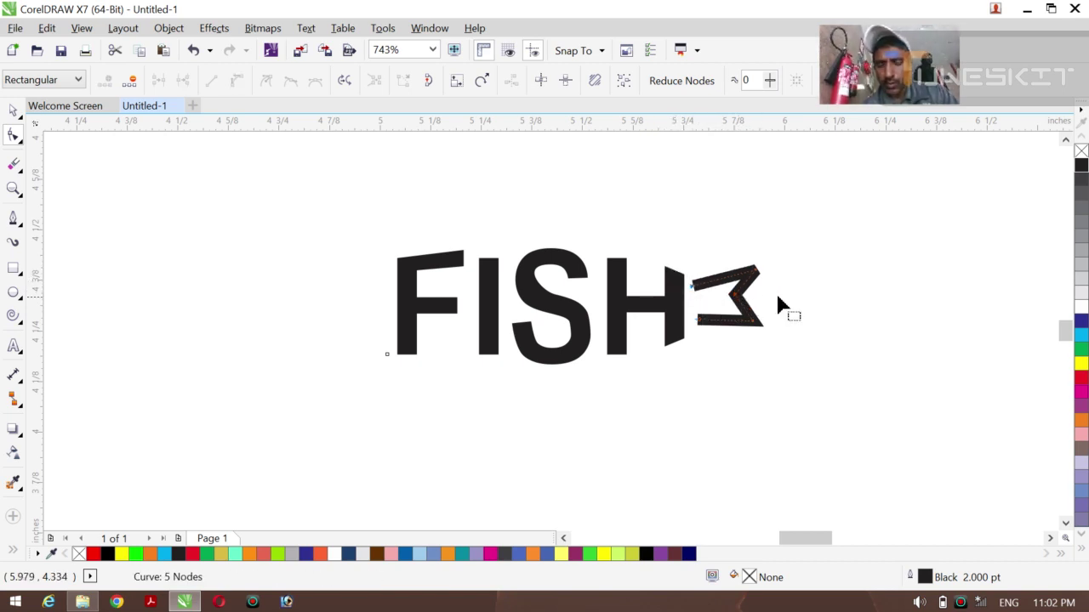
- Deepen the tail's notch toward the H and move the lower tip slightly outward
click(733, 296)
drag(735, 299, 729, 295)
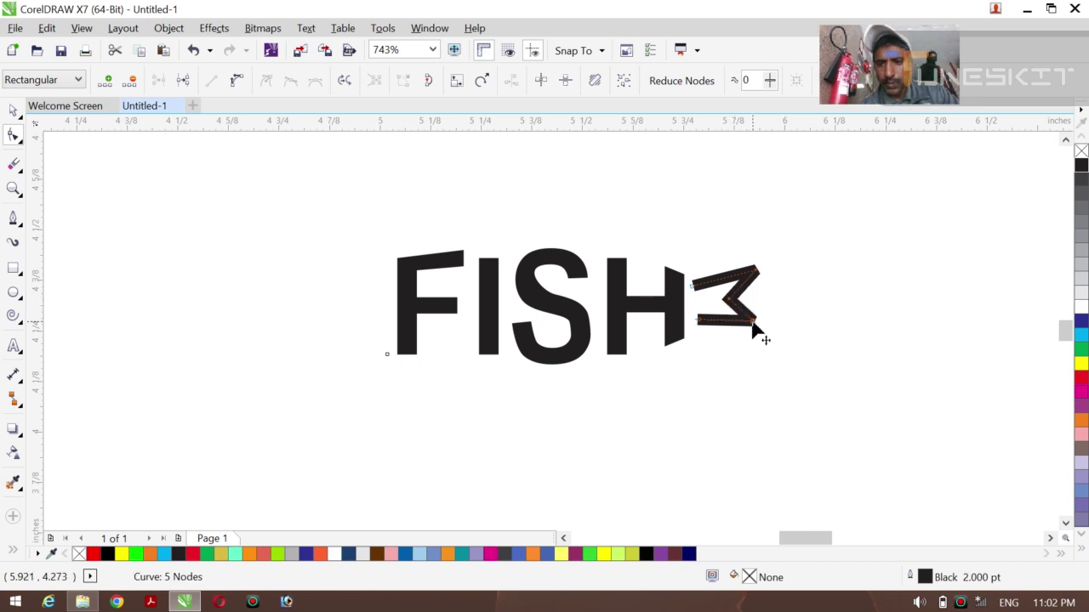
click(757, 330)
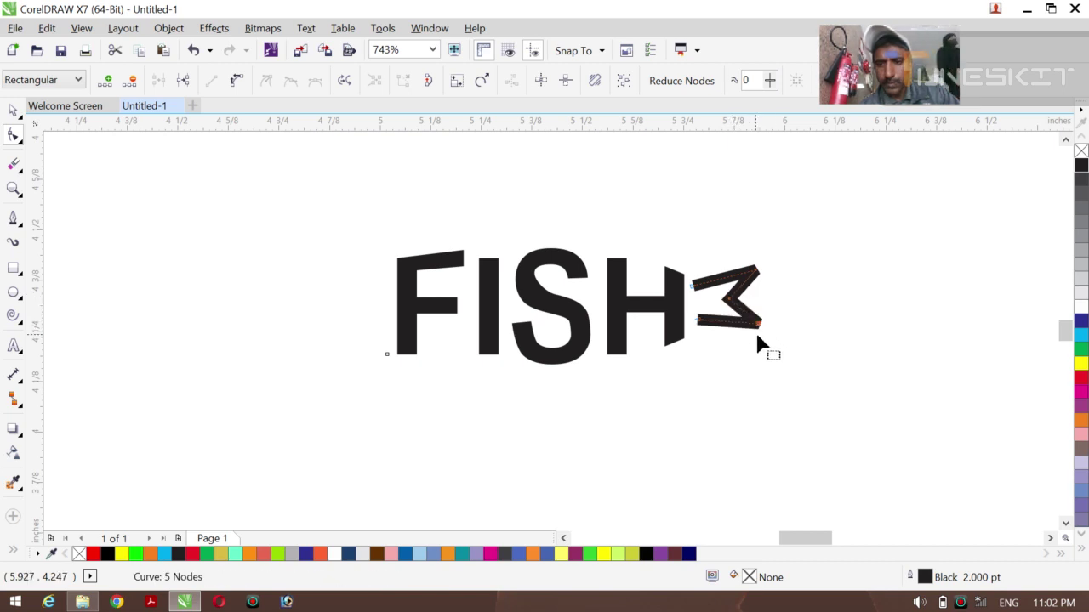
- Convert the tail's outline to an object
click(14, 114)
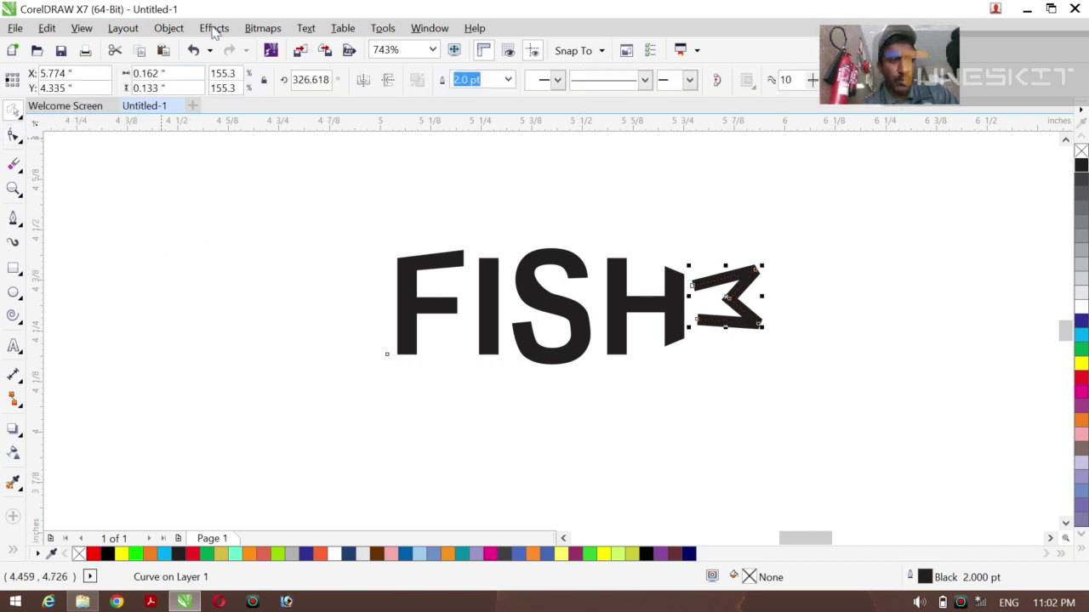
click(169, 28)
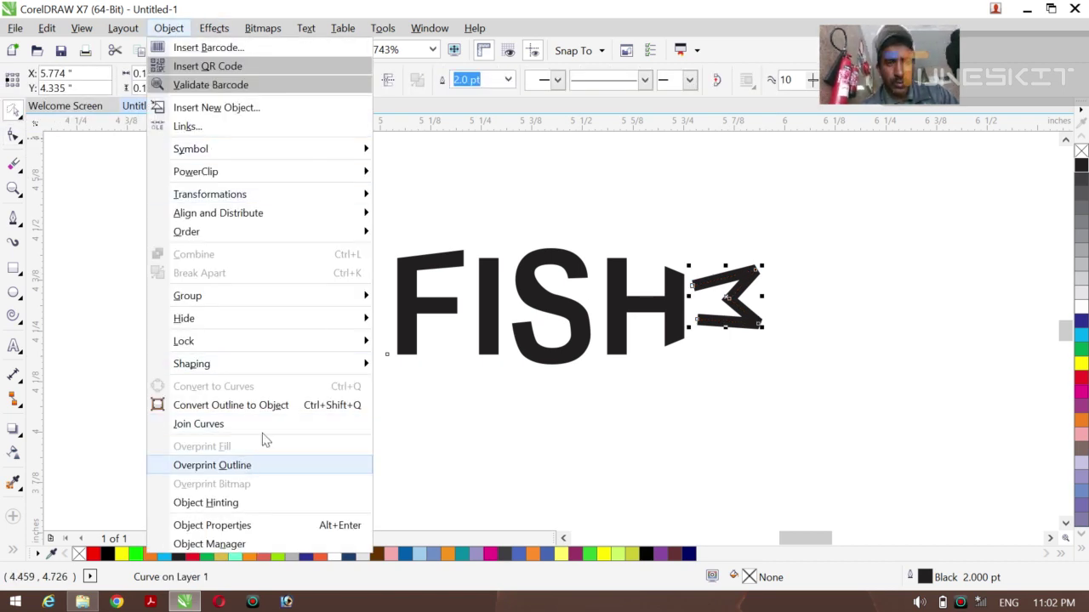
click(285, 406)
click(717, 338)
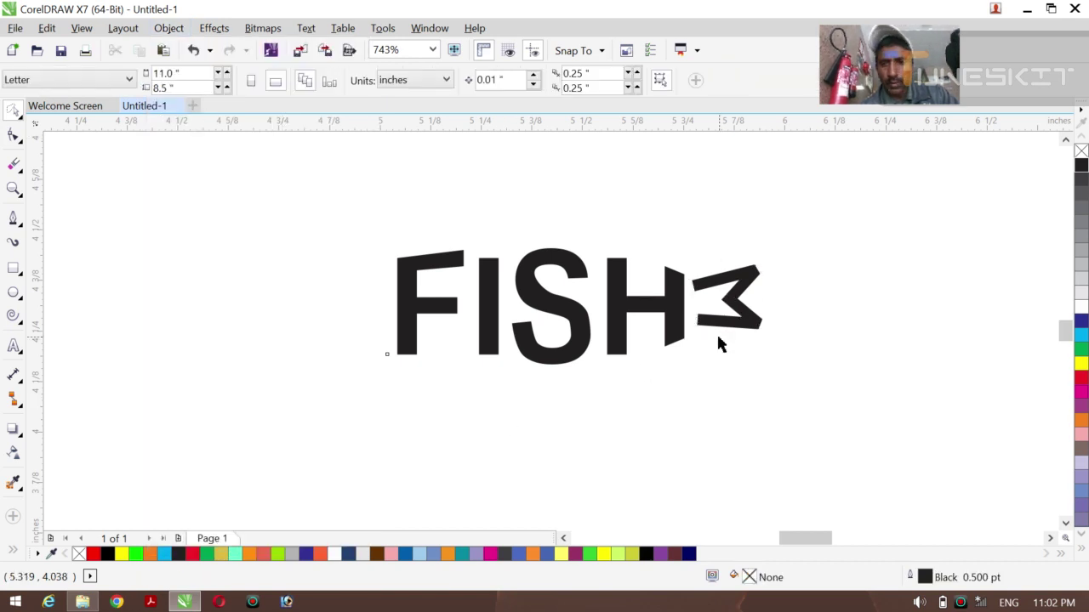
- Enlarge the tail to about 0.25 by 0.21 inches and nudge it left and up until it overlaps the H's right stem
click(715, 328)
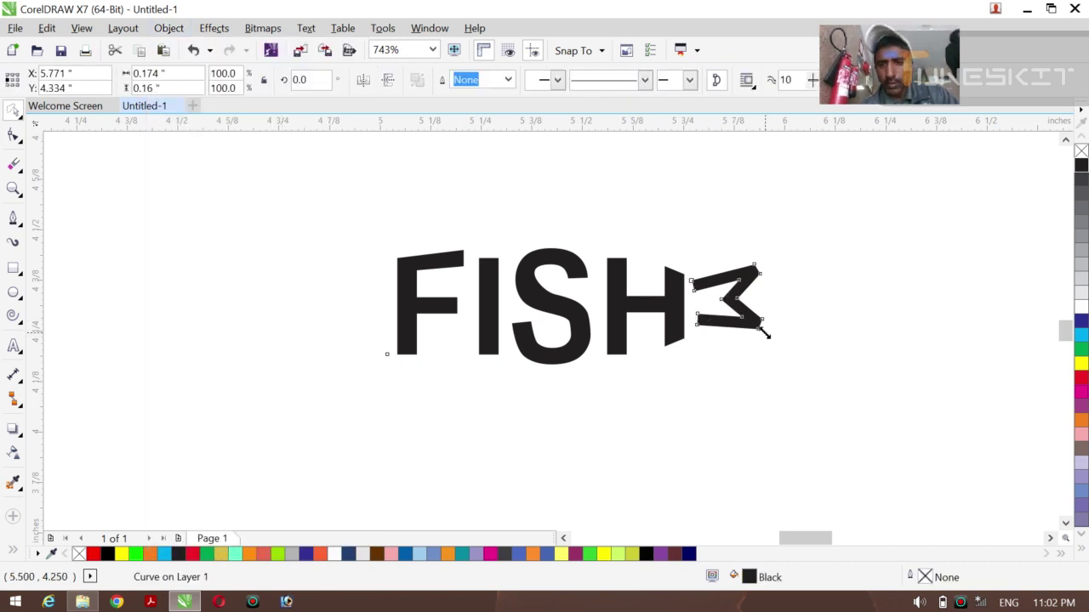
drag(766, 334, 742, 349)
key(Up)
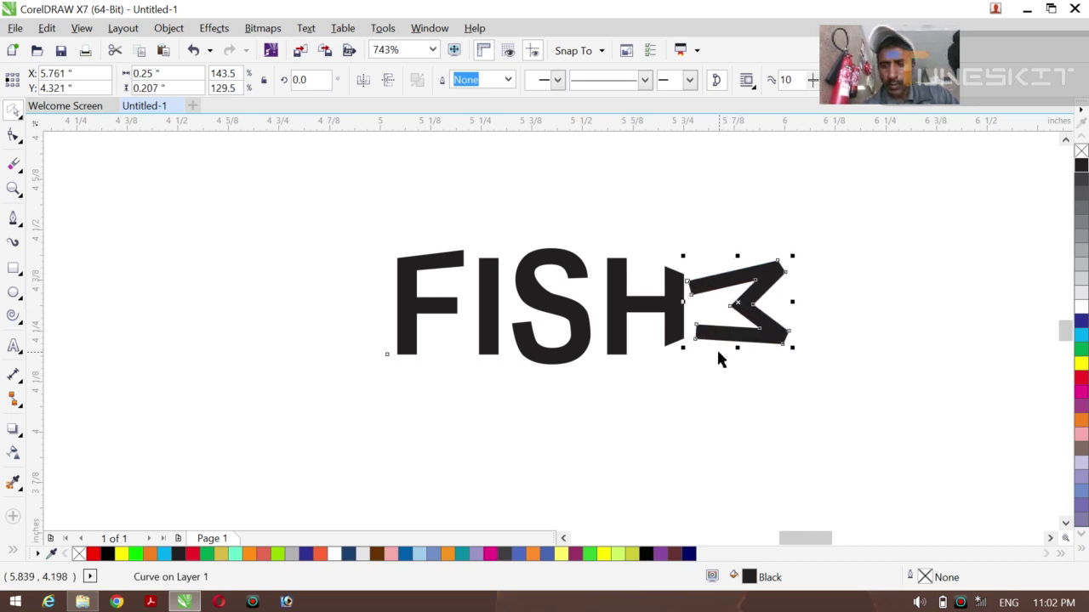
key(Left)
key(Left)
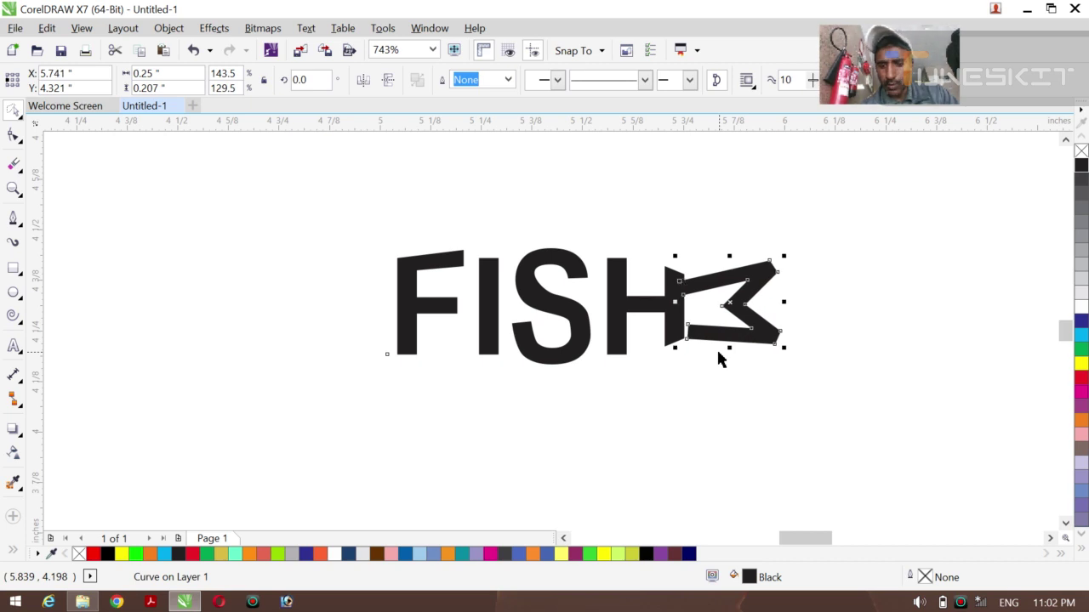
key(Up)
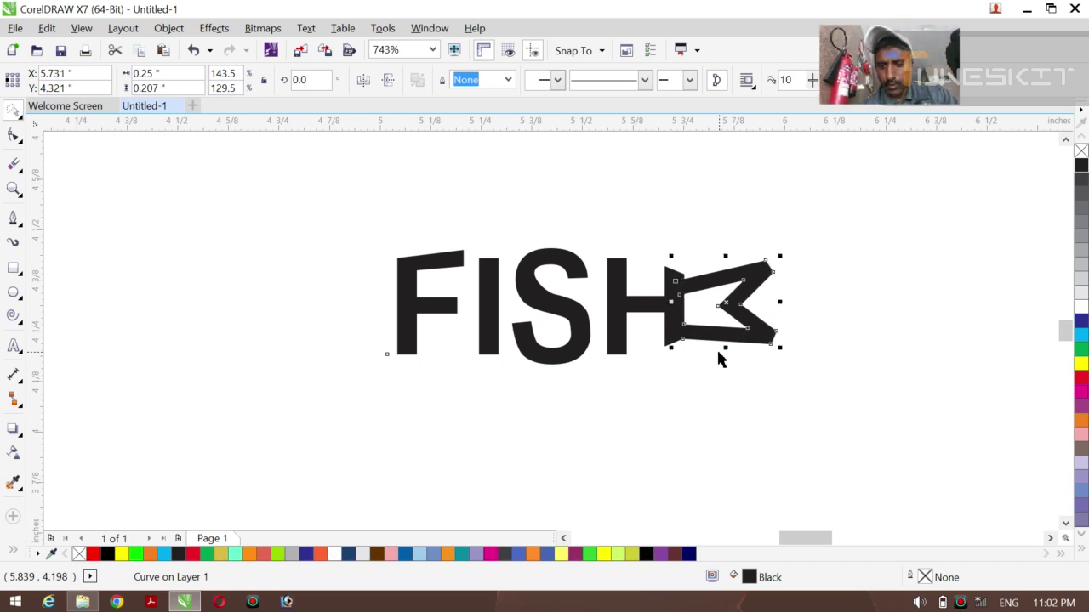
key(Left)
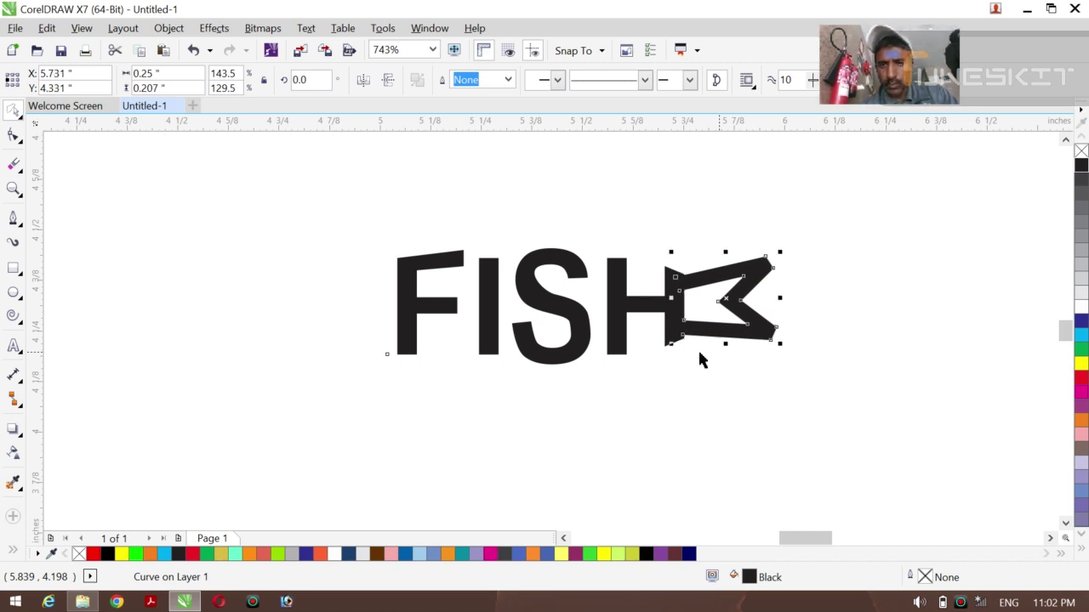
- Weld the tail and the FISH lettering into one object, checking that they select together
shift+click(625, 308)
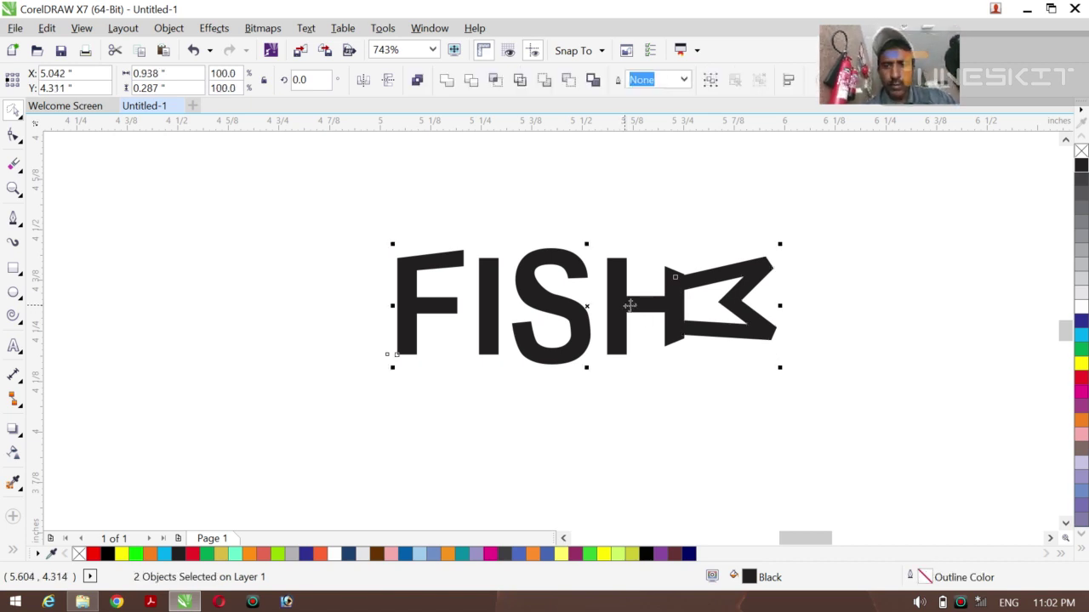
key(Tab)
key(ctrl+q)
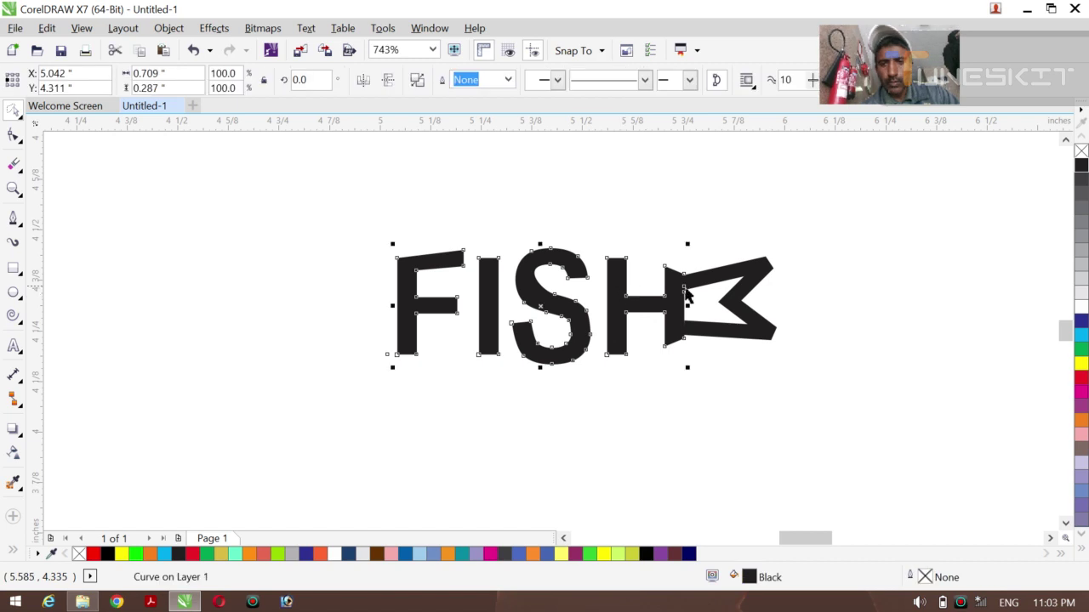
shift+click(728, 302)
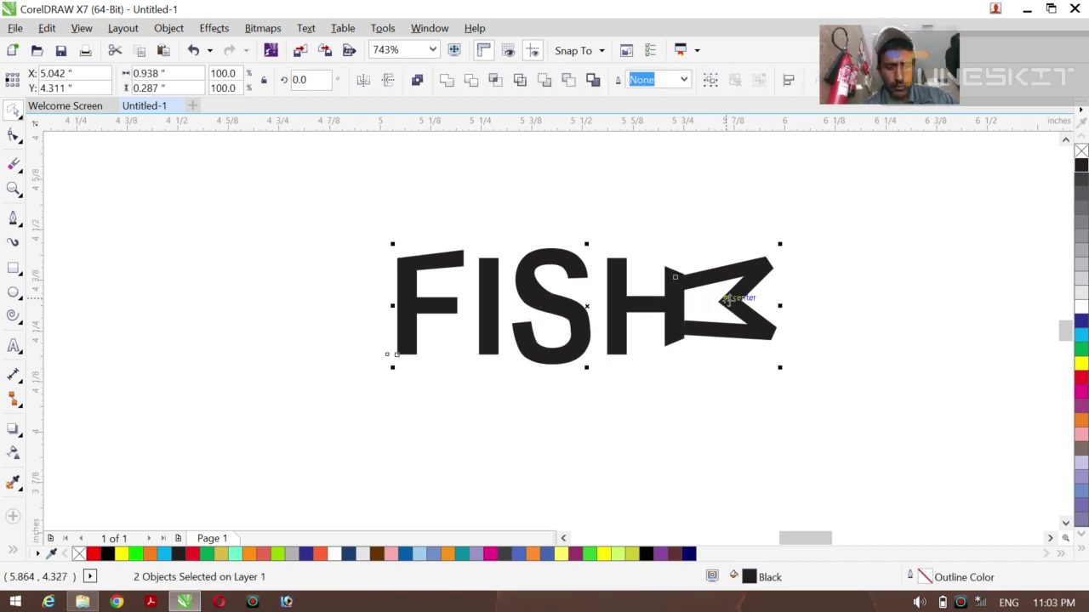
click(445, 85)
click(670, 181)
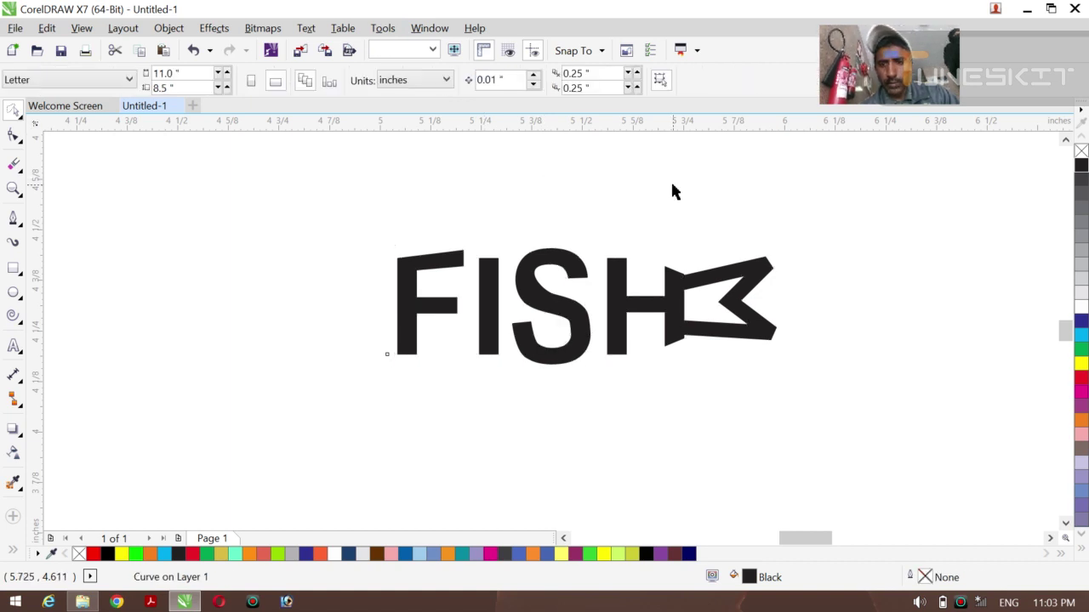
click(719, 332)
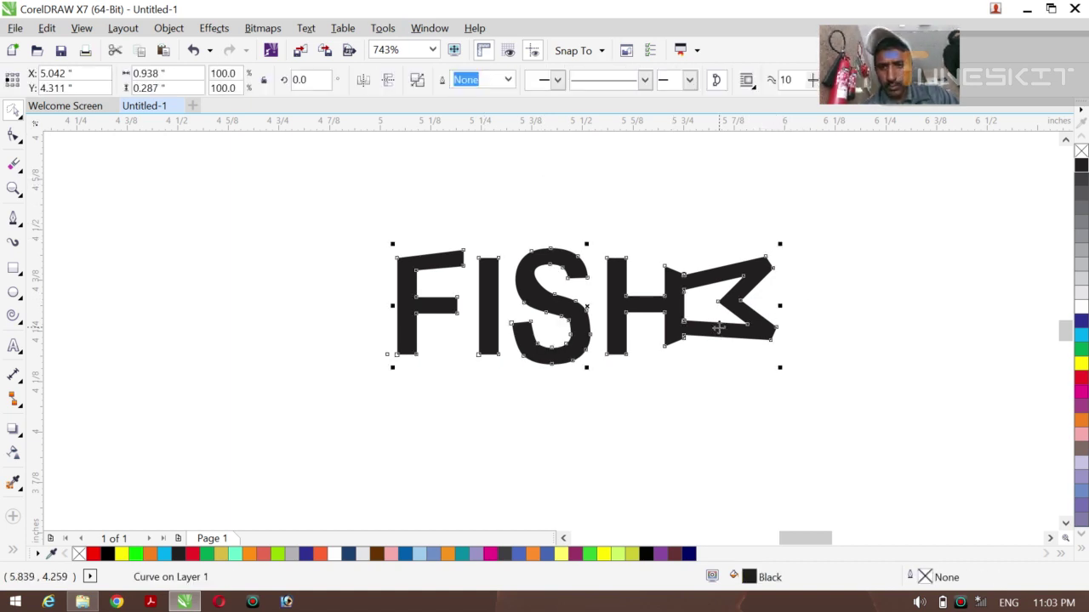
click(831, 319)
click(763, 324)
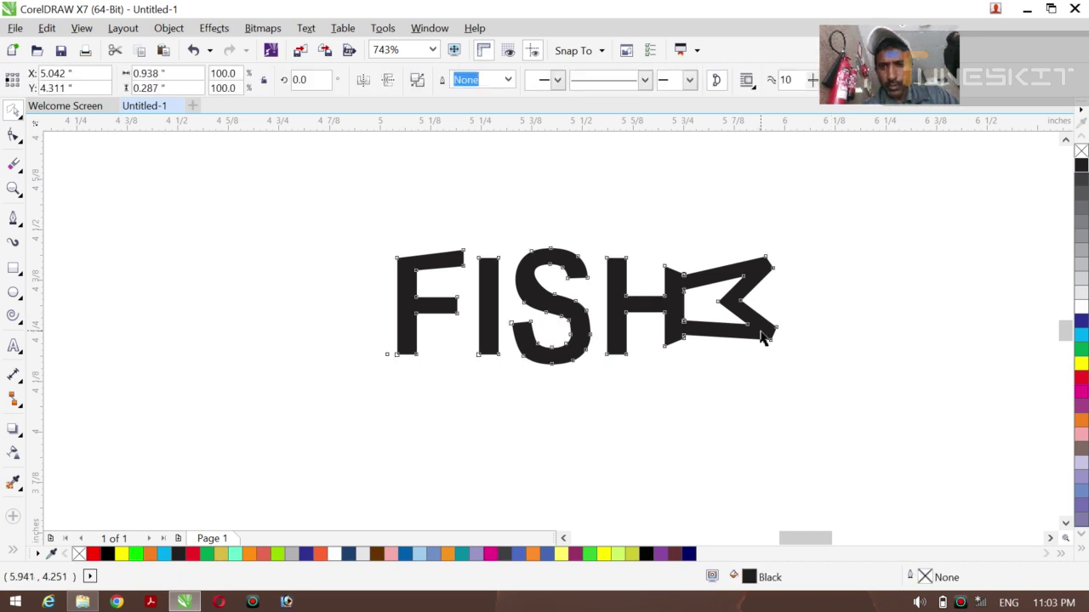
click(645, 236)
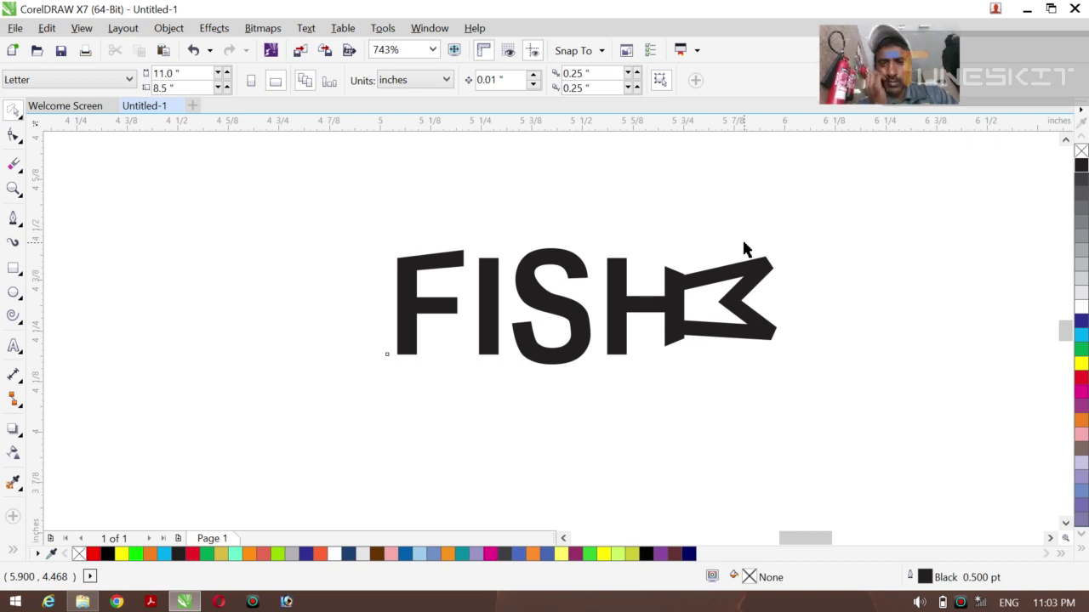
- Draw the fish head's straight vertical back edge and lower curved edge beside the F, about 0.156 by 0.175 inches overall
click(21, 118)
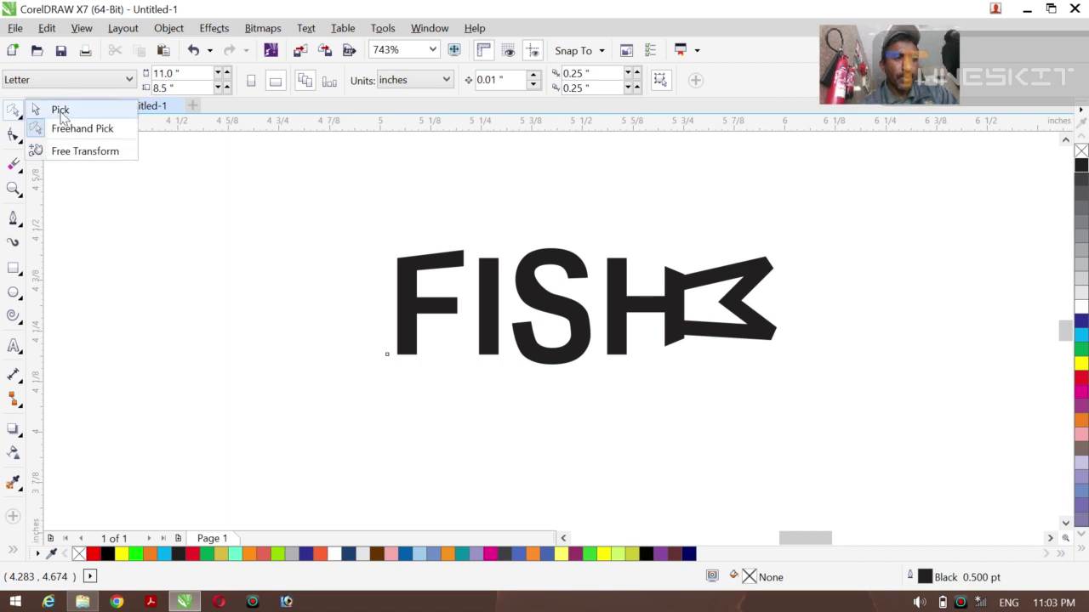
click(61, 117)
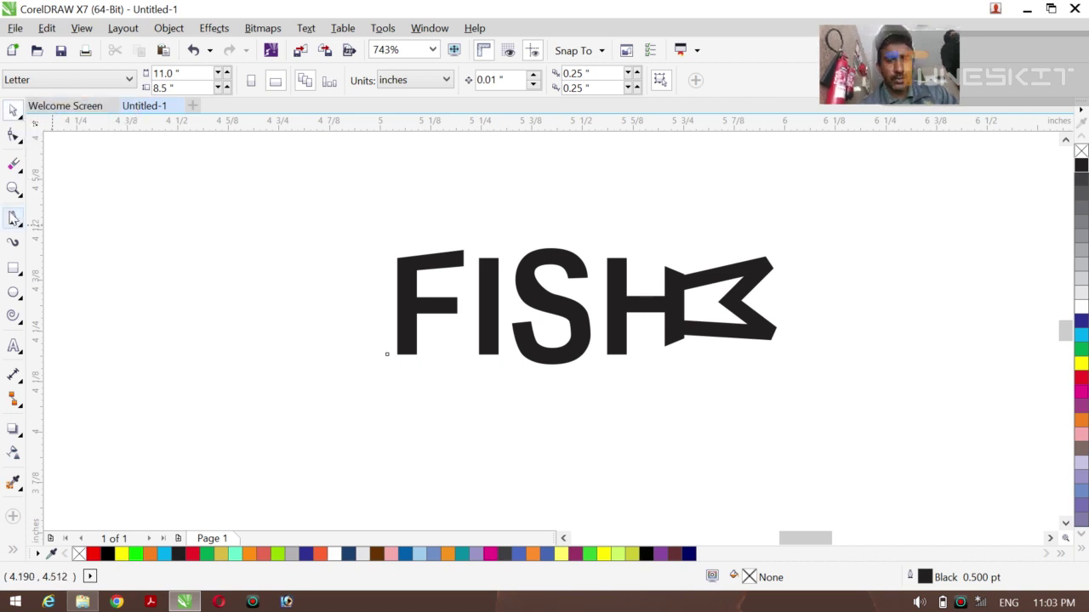
click(14, 220)
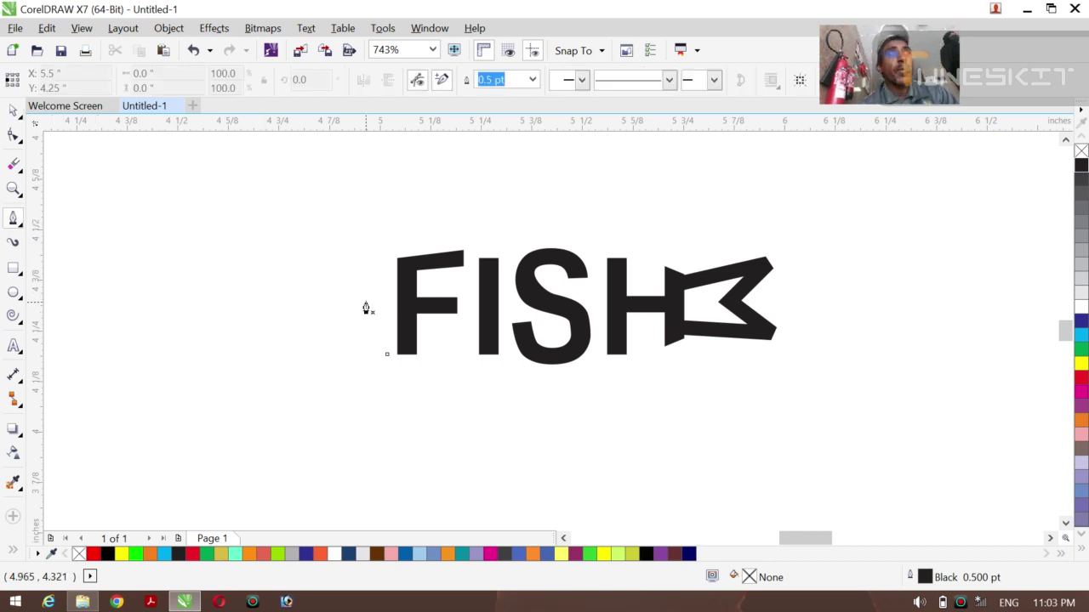
click(377, 267)
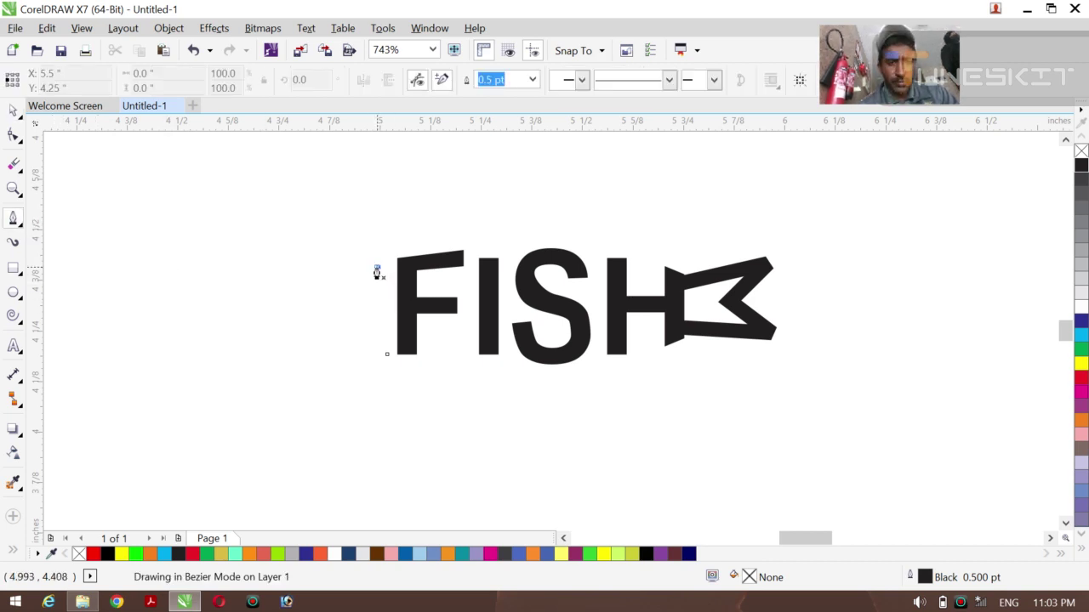
click(376, 342)
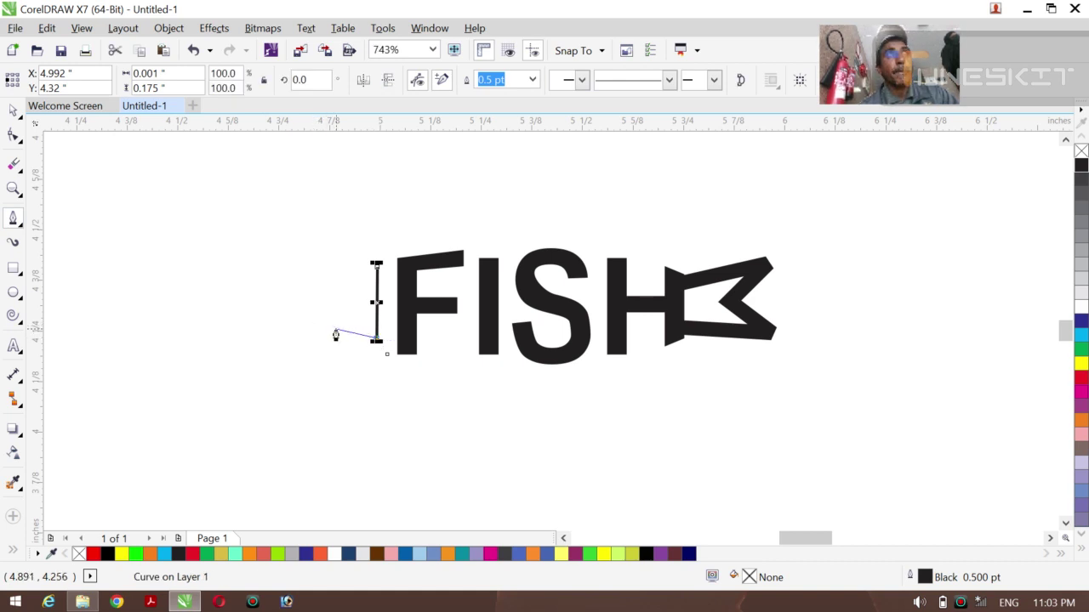
drag(331, 334, 303, 319)
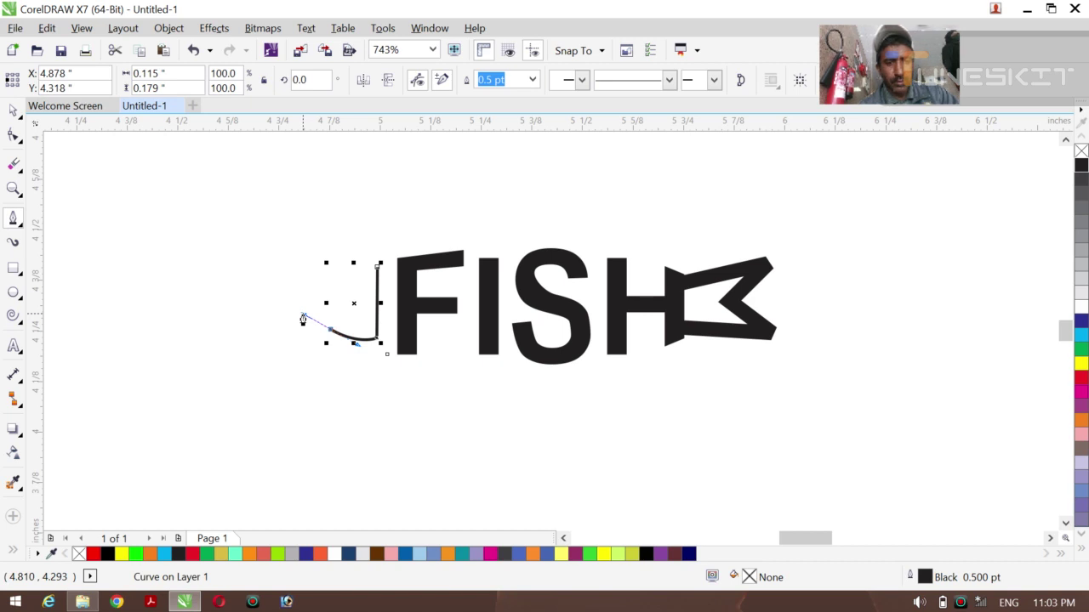
key(ctrl+z)
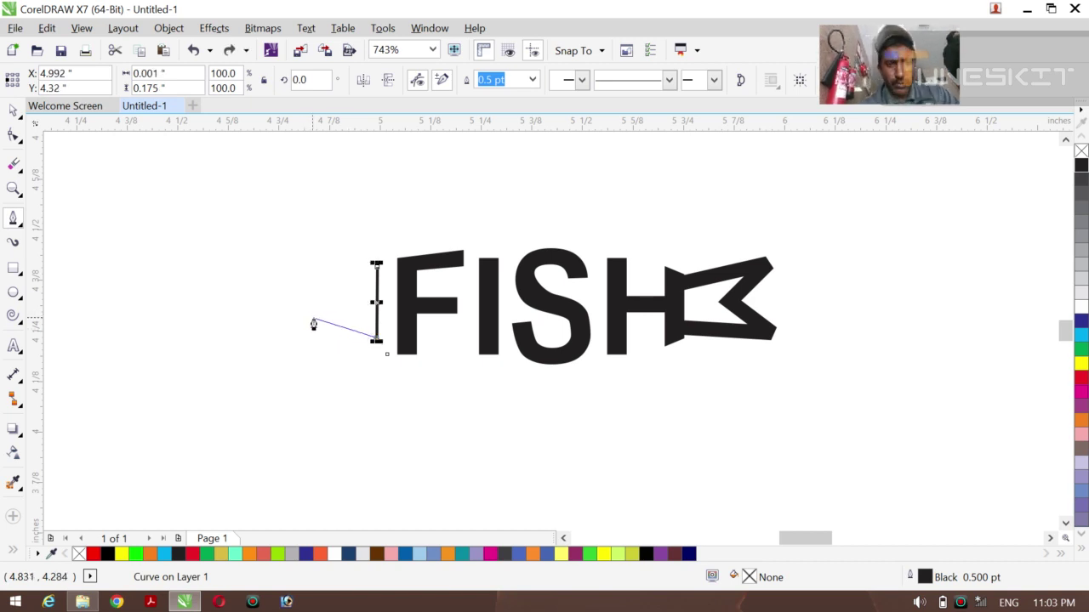
drag(314, 322, 291, 309)
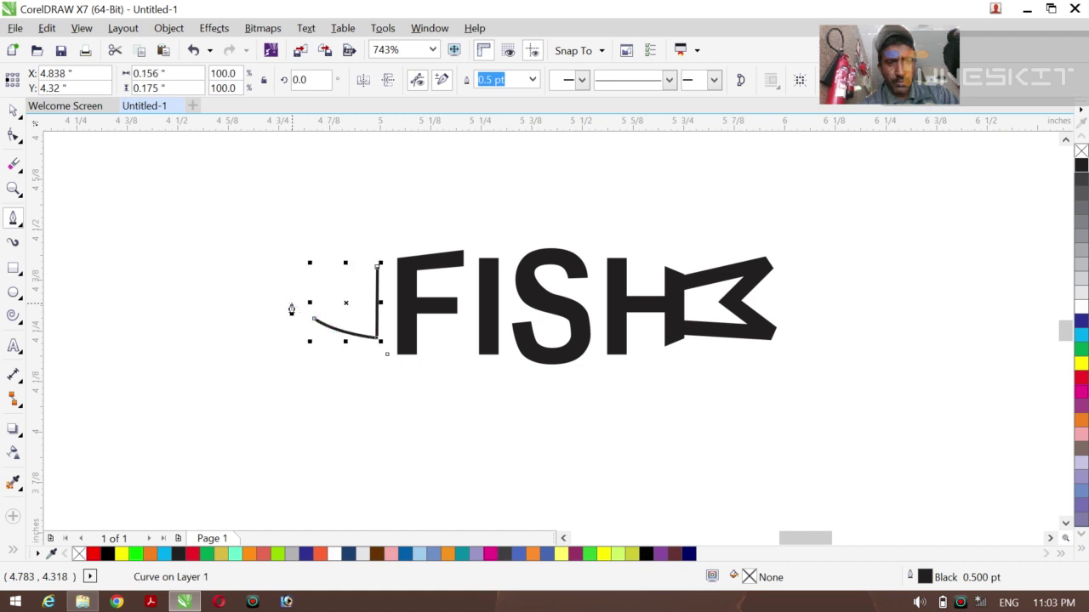
- Try to close the head outline with a rounded upper curve running down to the snout
click(377, 266)
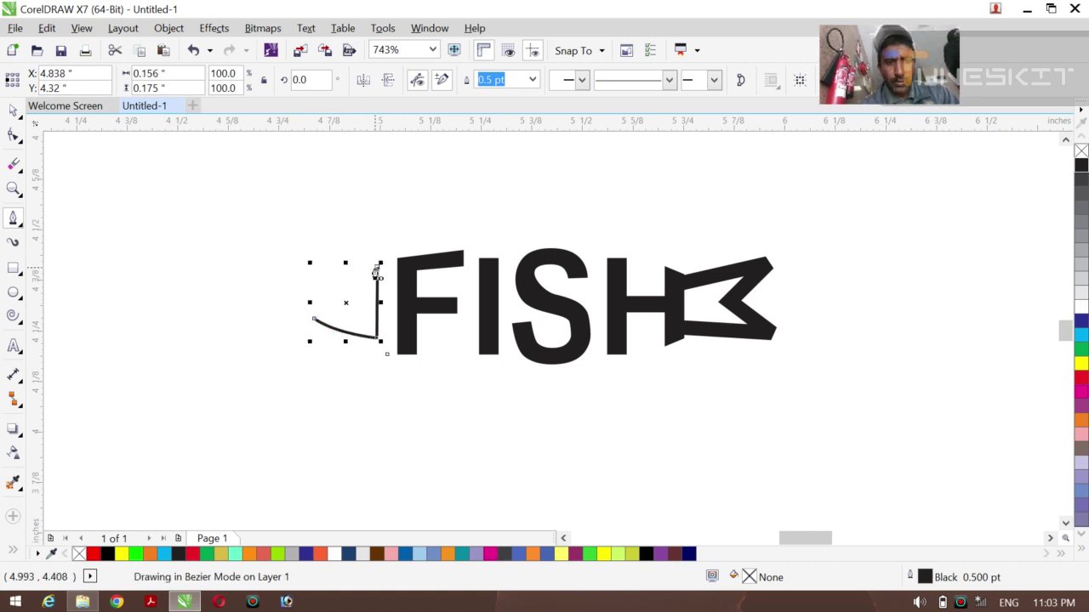
drag(320, 296, 311, 316)
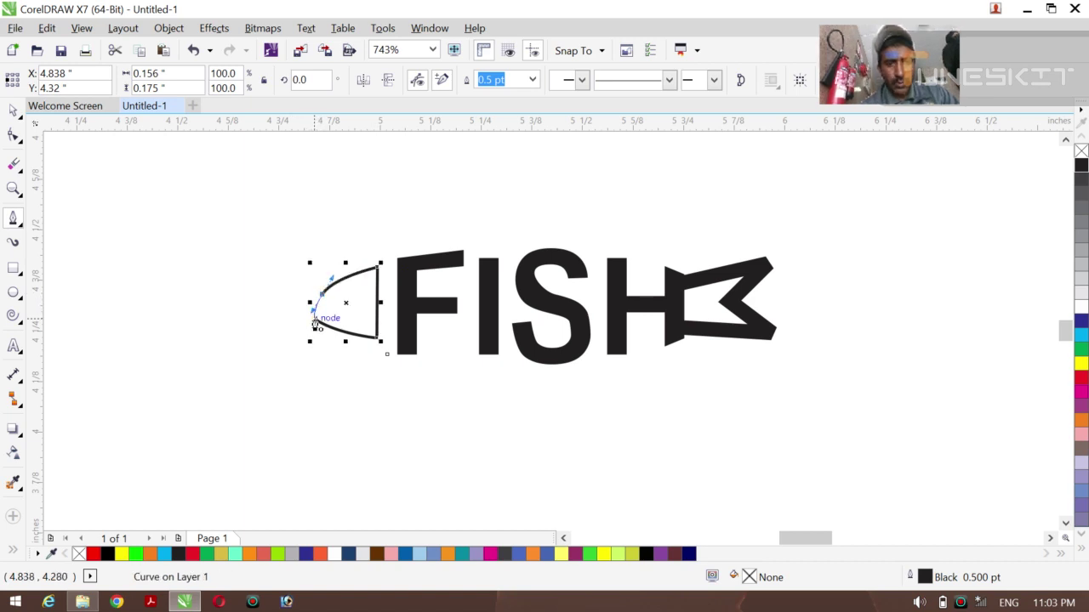
click(312, 325)
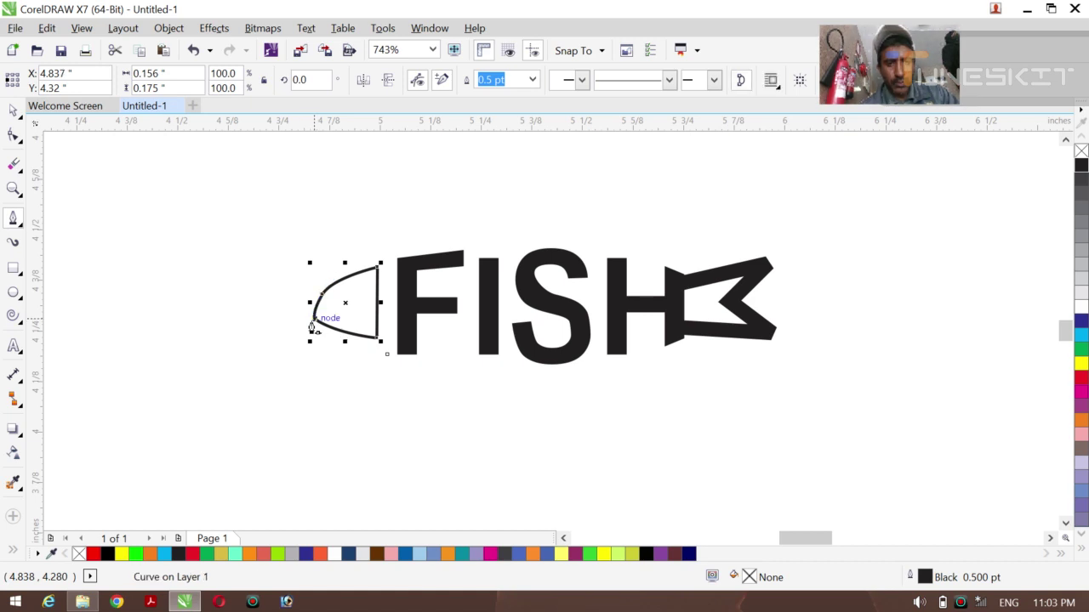
key(space)
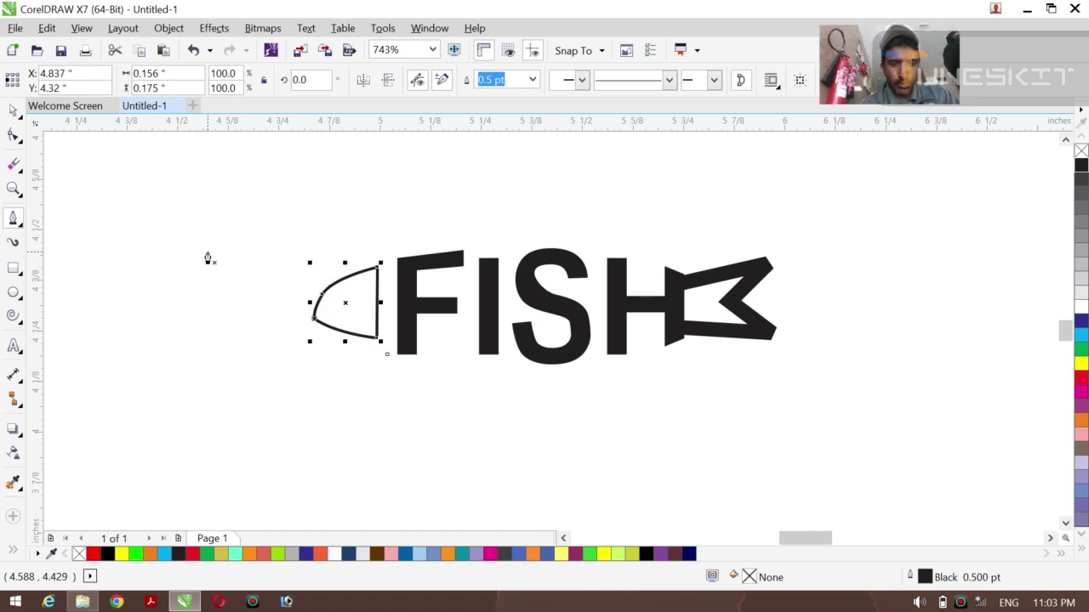
click(19, 130)
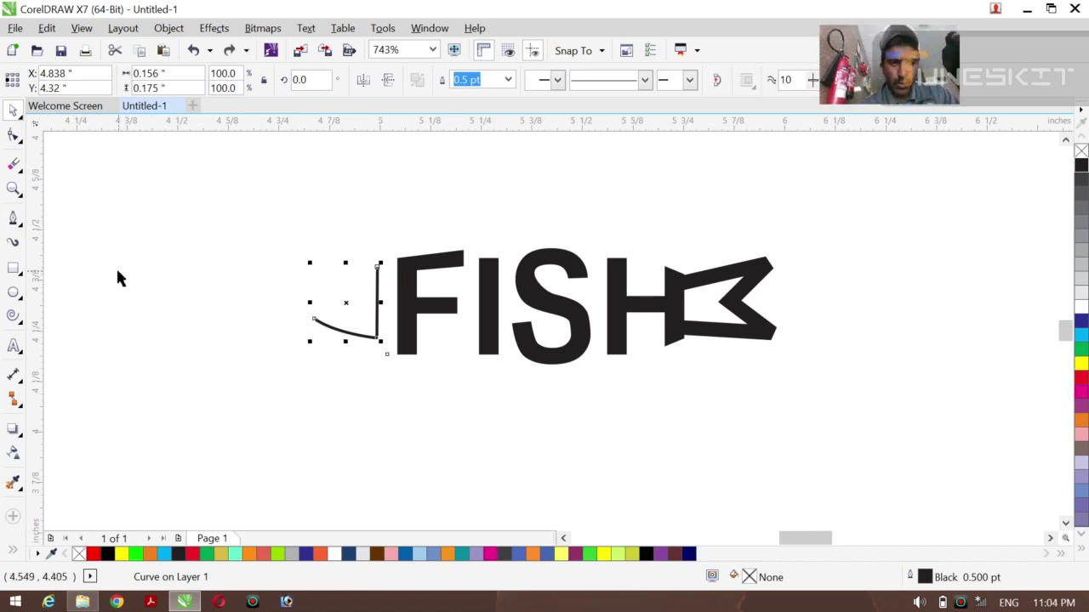
- Close the head outline with an upper edge from the back edge's top end and a short, blunt snout segment
click(13, 219)
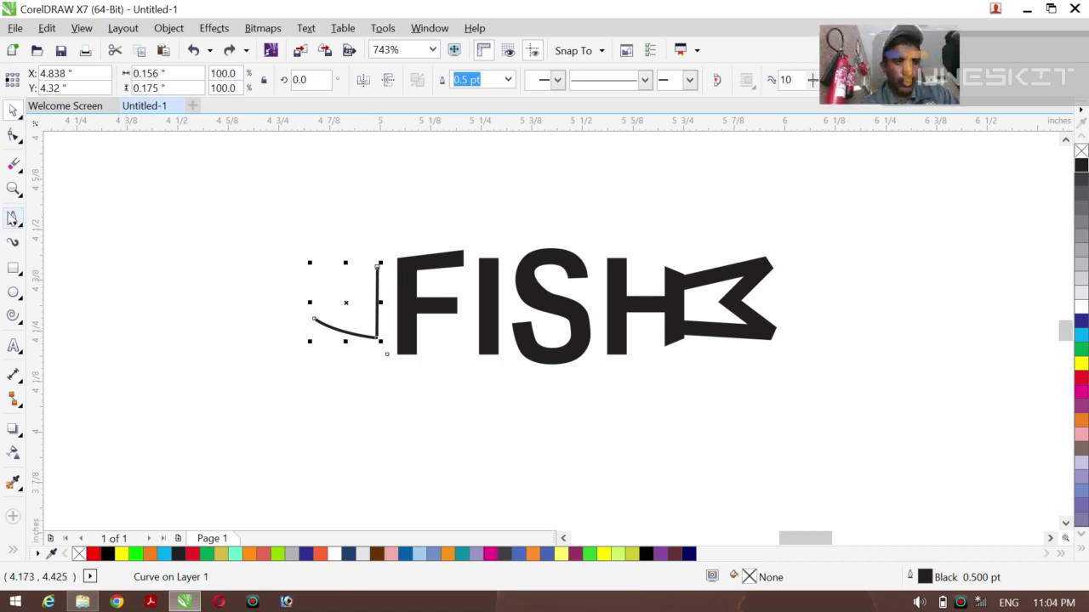
click(378, 268)
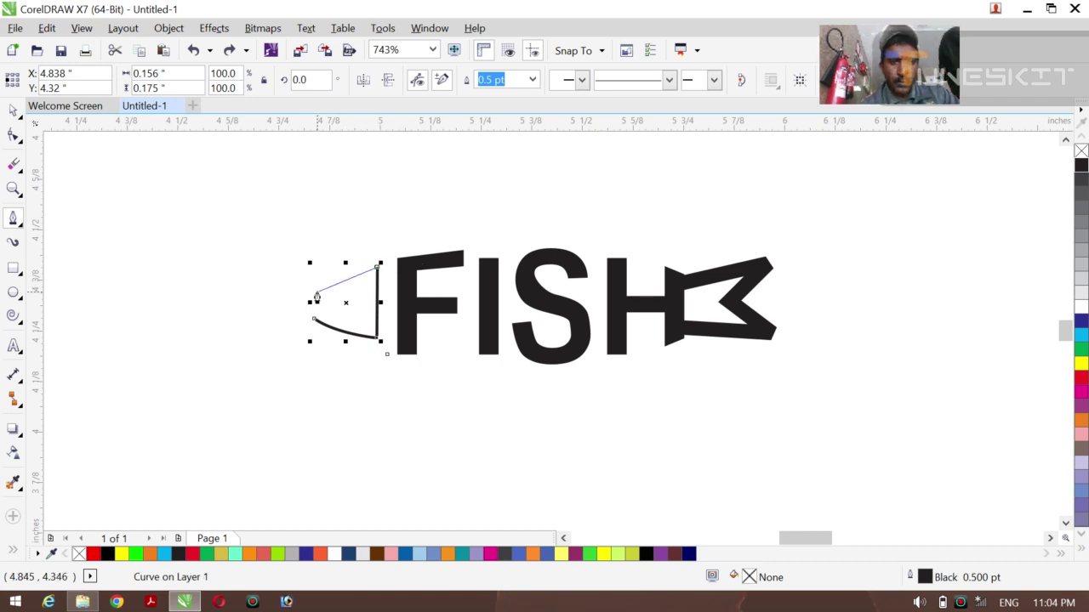
drag(318, 302, 316, 313)
click(315, 322)
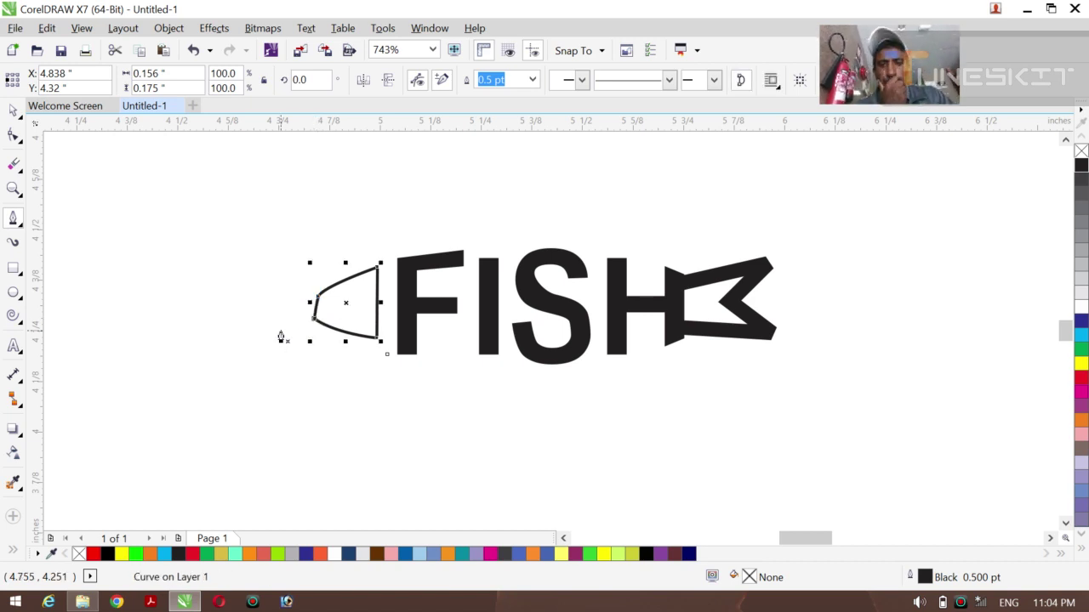
- Enlarge the head outline to about 0.186 by 0.203 inches, stretching its snout away from the F
click(15, 114)
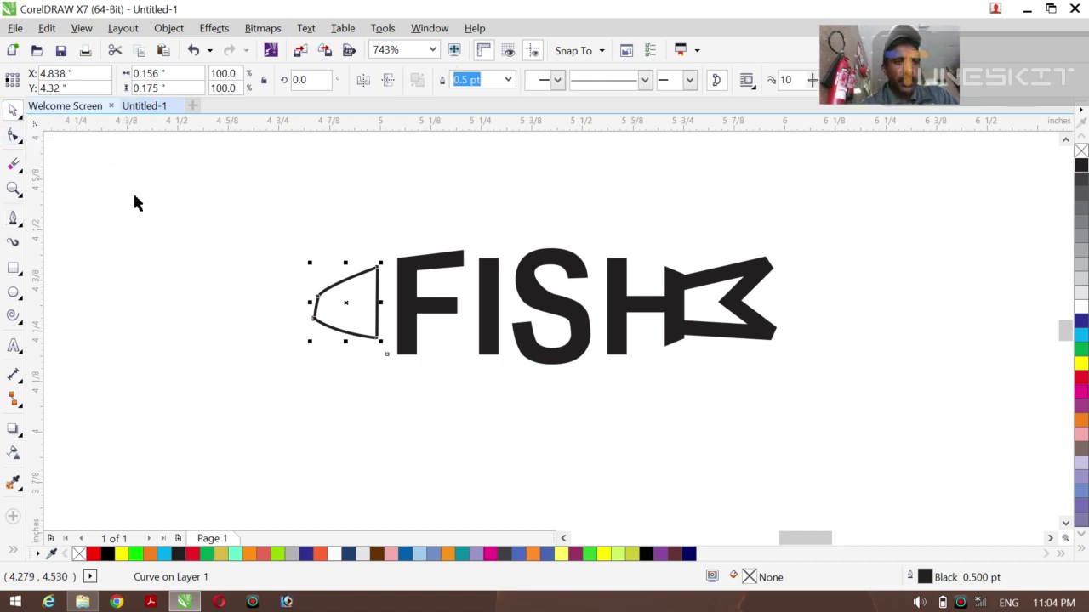
click(132, 191)
drag(199, 207, 345, 350)
drag(344, 263, 343, 258)
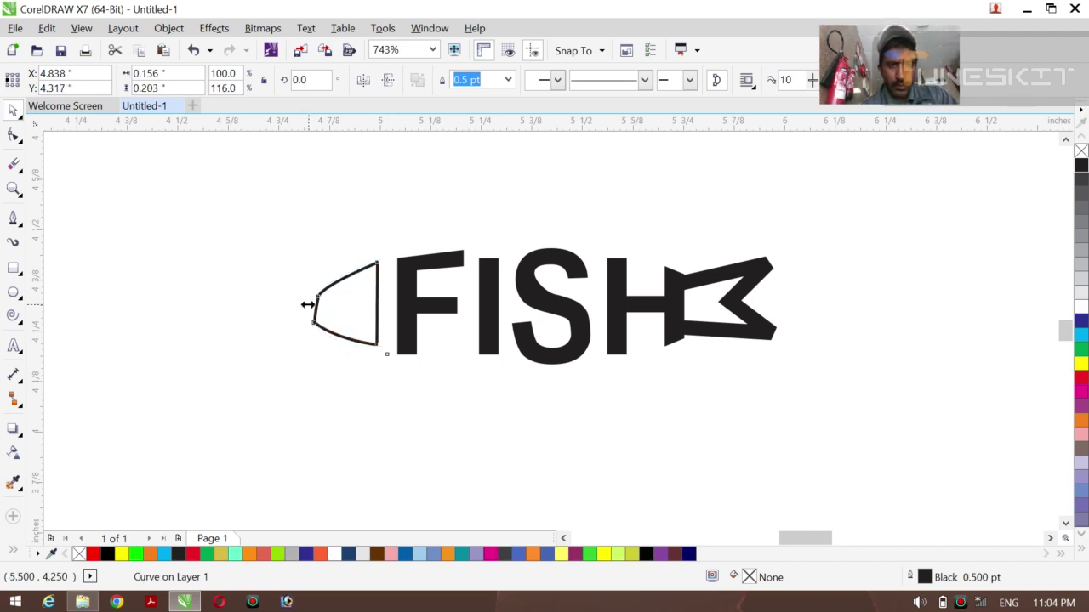
drag(308, 304, 297, 303)
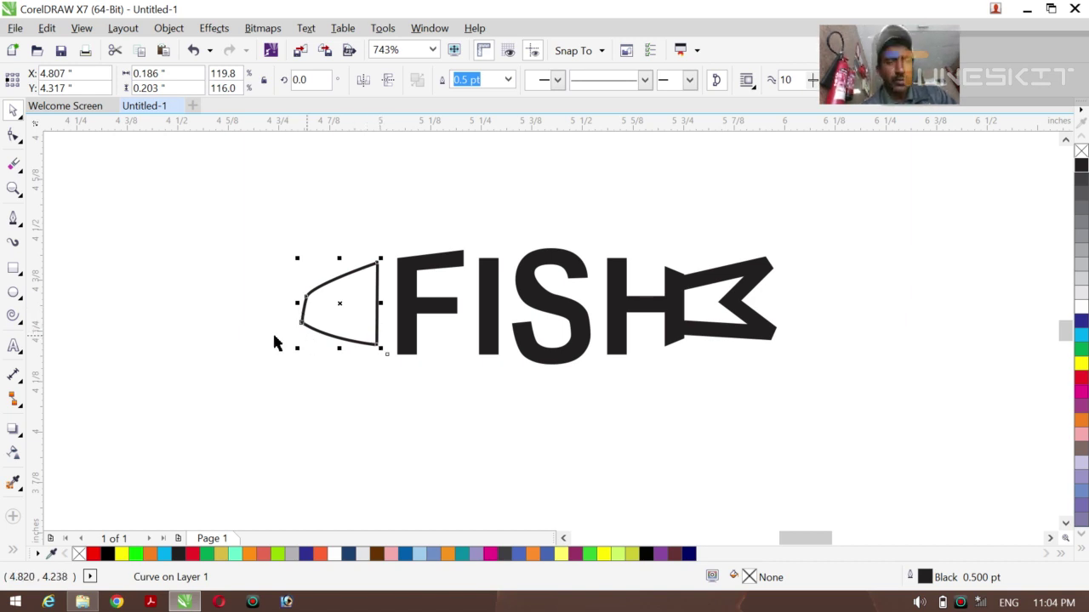
- Reshape the head's two snout nodes so that the blunt front becomes a narrow point
click(12, 134)
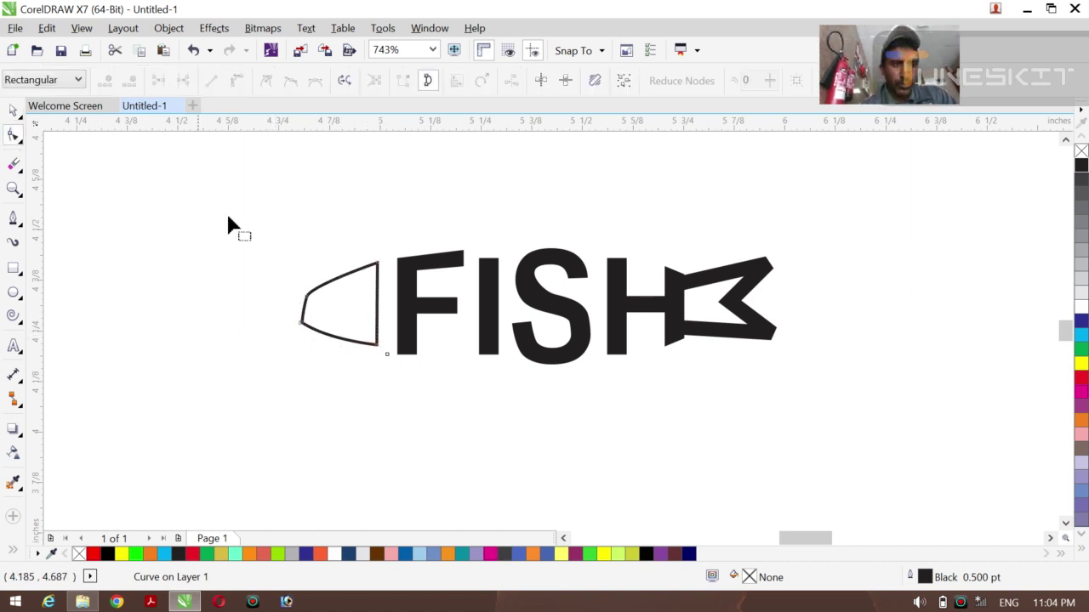
mouse_move(311, 309)
mouse_down()
mouse_move(301, 335)
mouse_move(312, 324)
mouse_move(303, 308)
mouse_move(325, 316)
mouse_up()
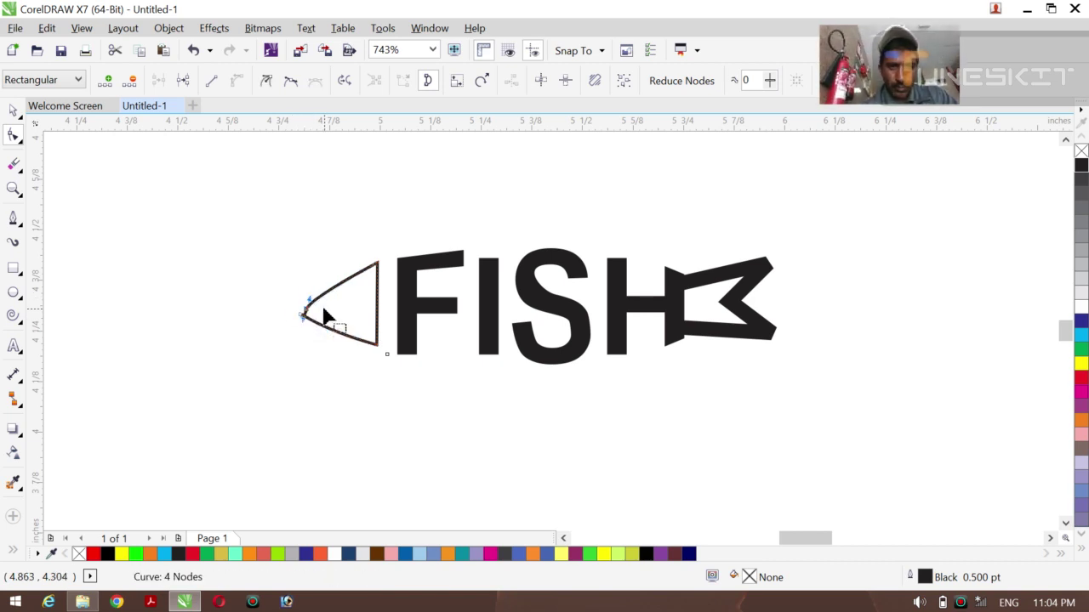
click(13, 111)
click(199, 316)
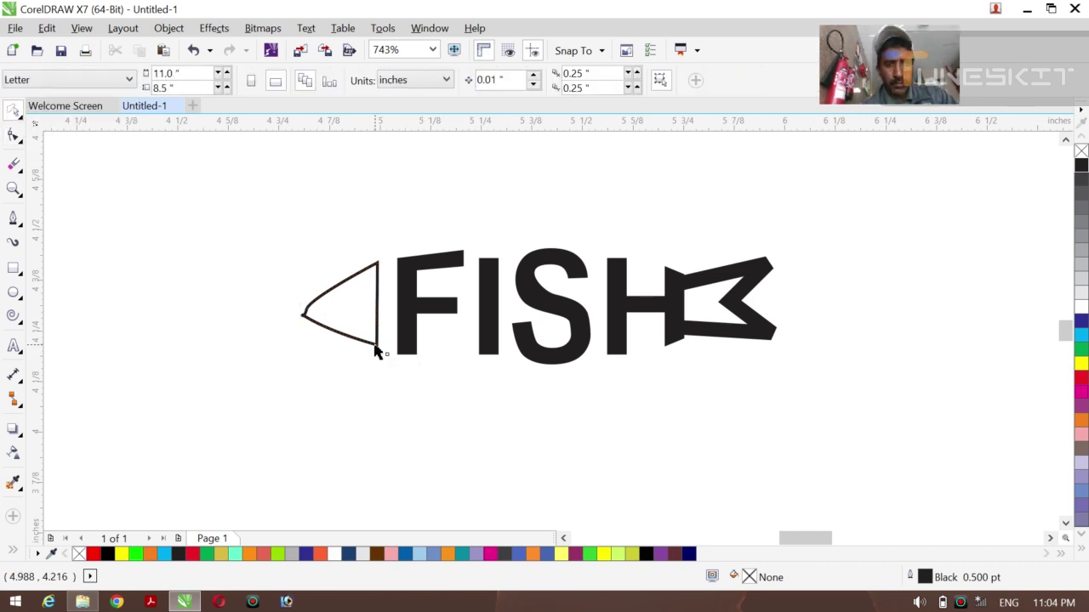
- Move the head slightly closer to the F and stretch it vertically to about 0.223 inches high
click(375, 344)
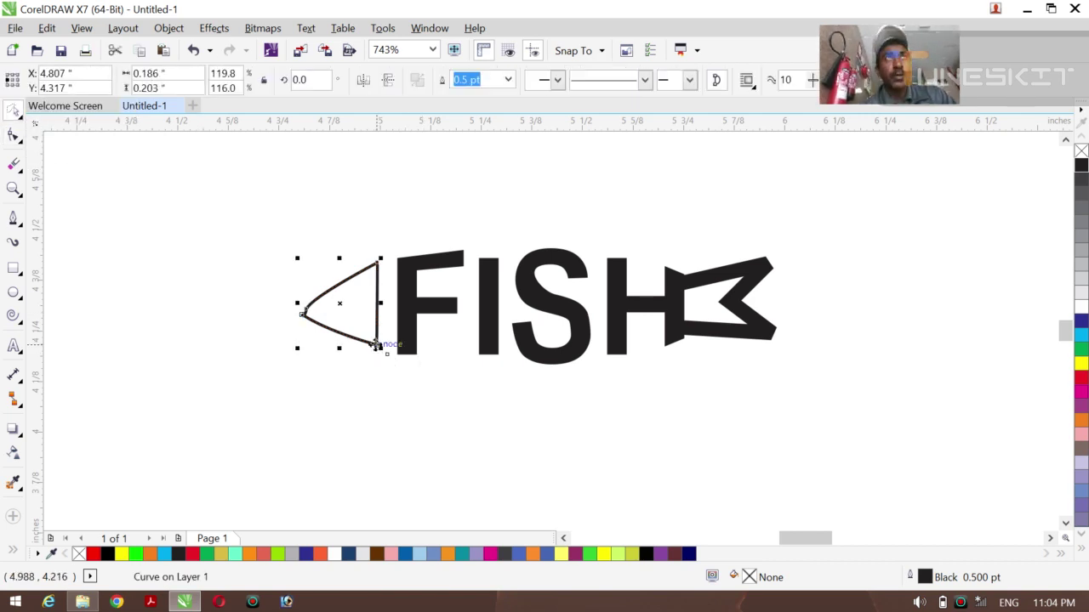
drag(375, 345, 380, 345)
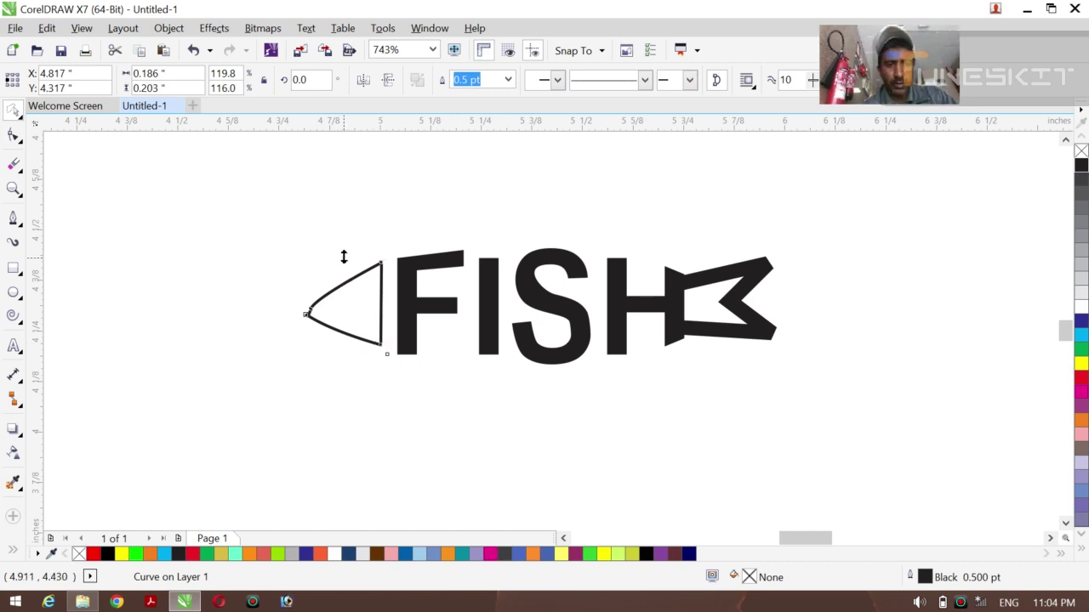
drag(344, 257, 342, 254)
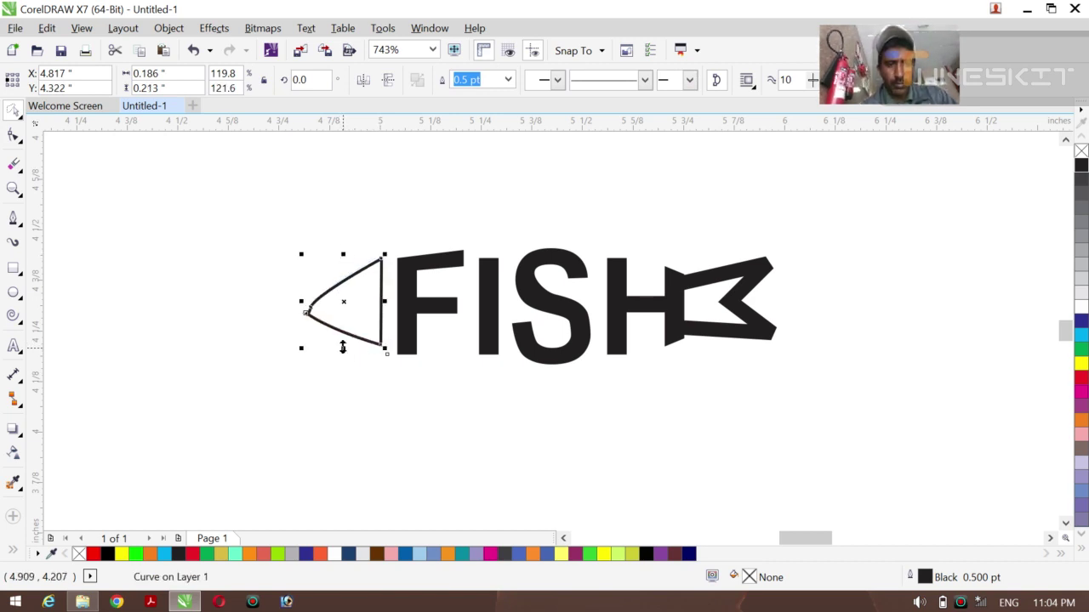
drag(343, 348, 343, 351)
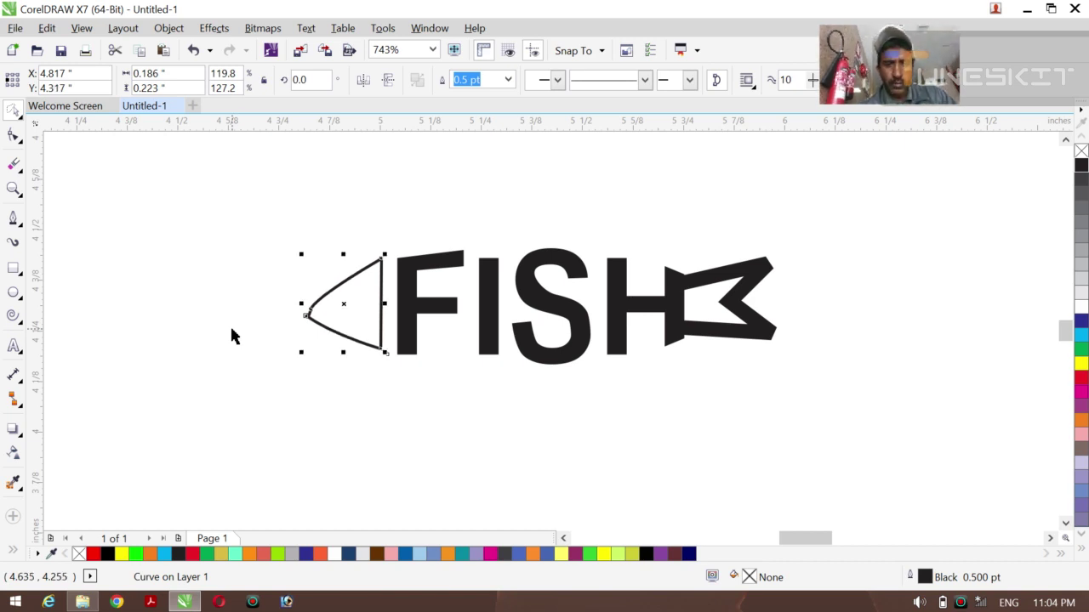
click(13, 110)
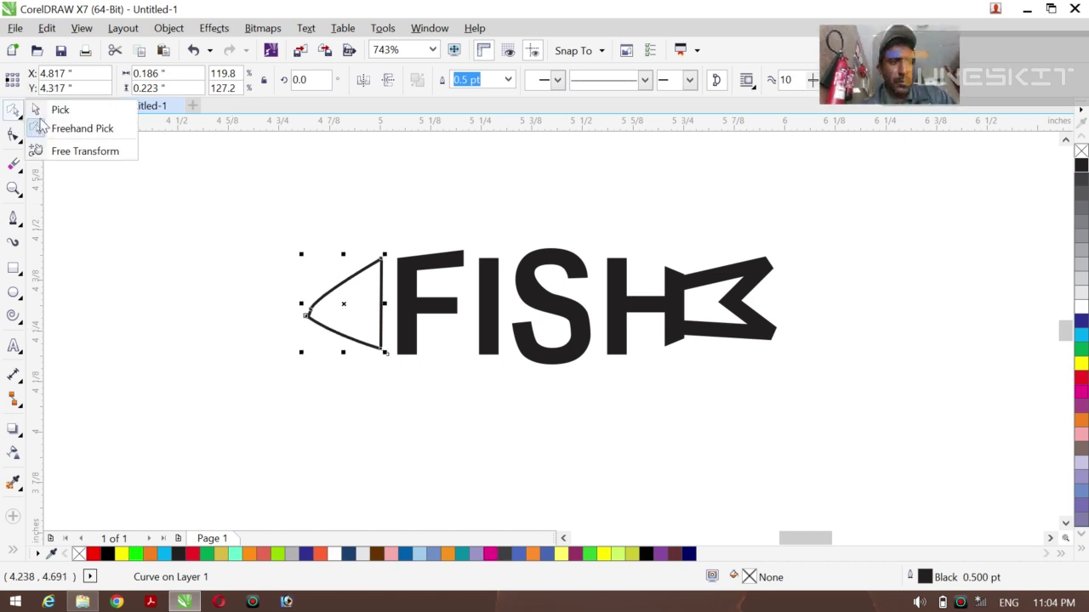
click(51, 110)
click(104, 181)
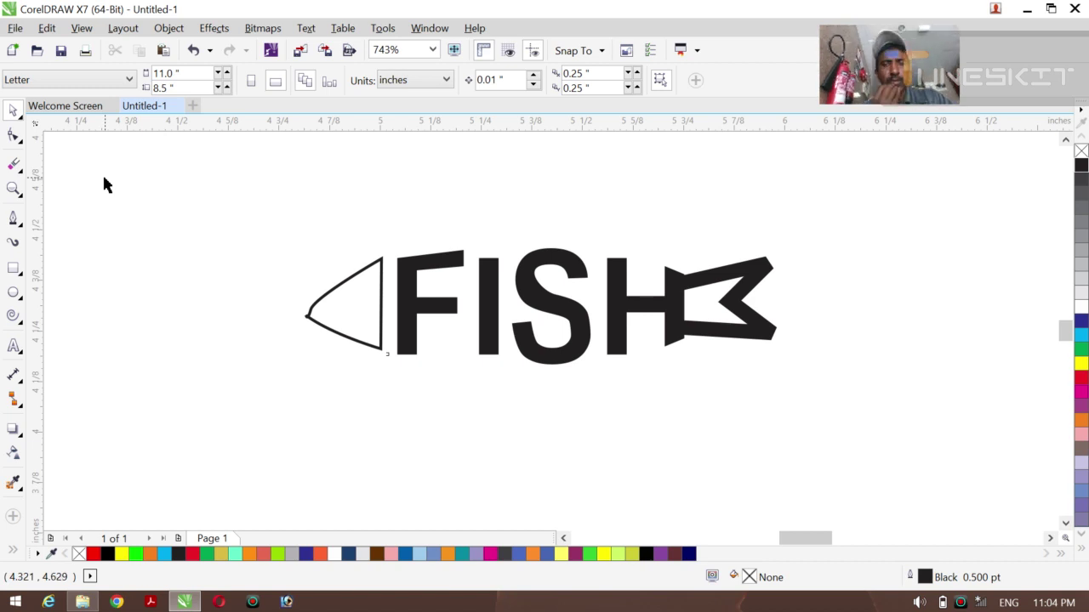
- Draw a black-filled round eye about 0.02 inches wide in the head's upper part and stretch the head slightly downward
click(13, 294)
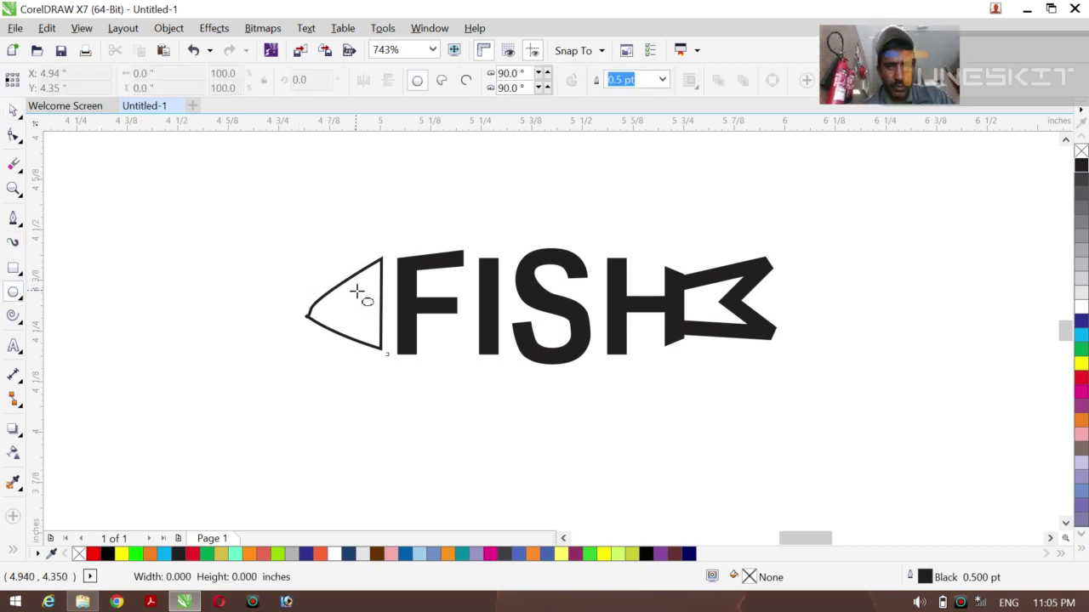
drag(357, 292, 366, 300)
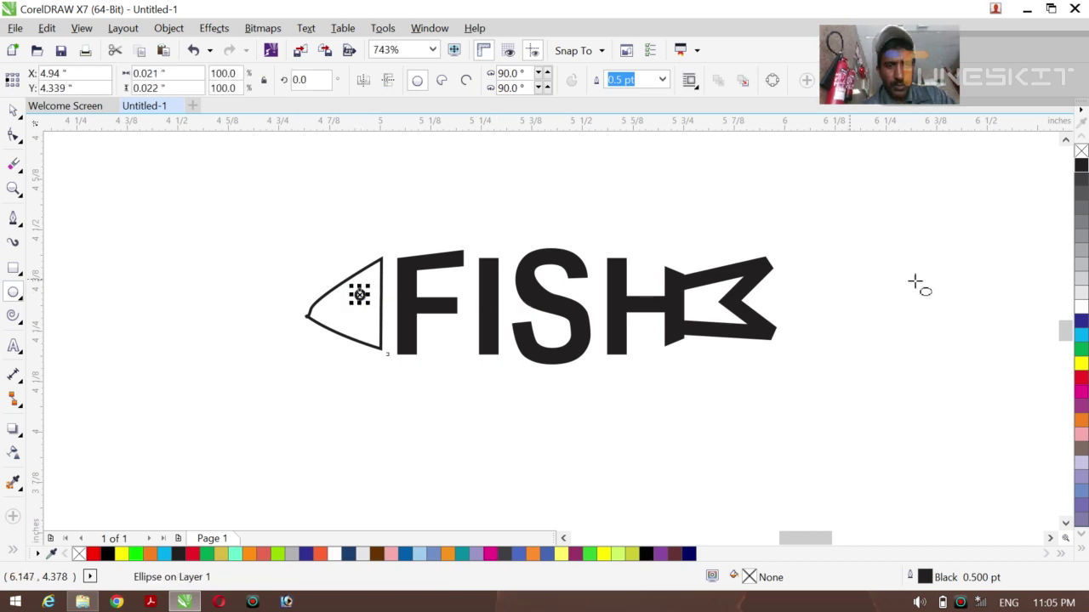
click(1081, 165)
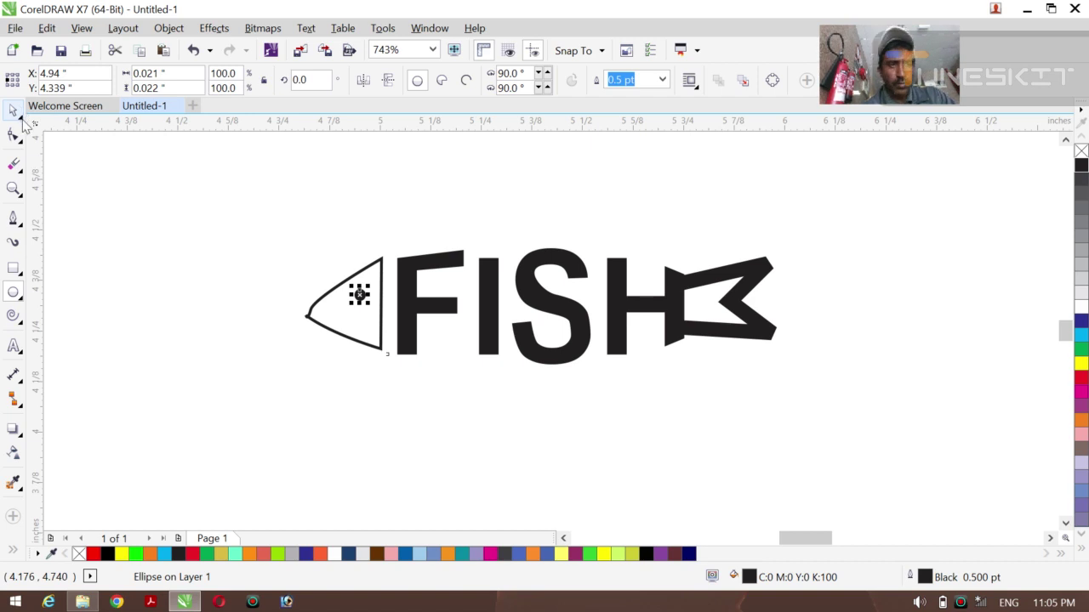
drag(253, 226, 346, 357)
click(275, 334)
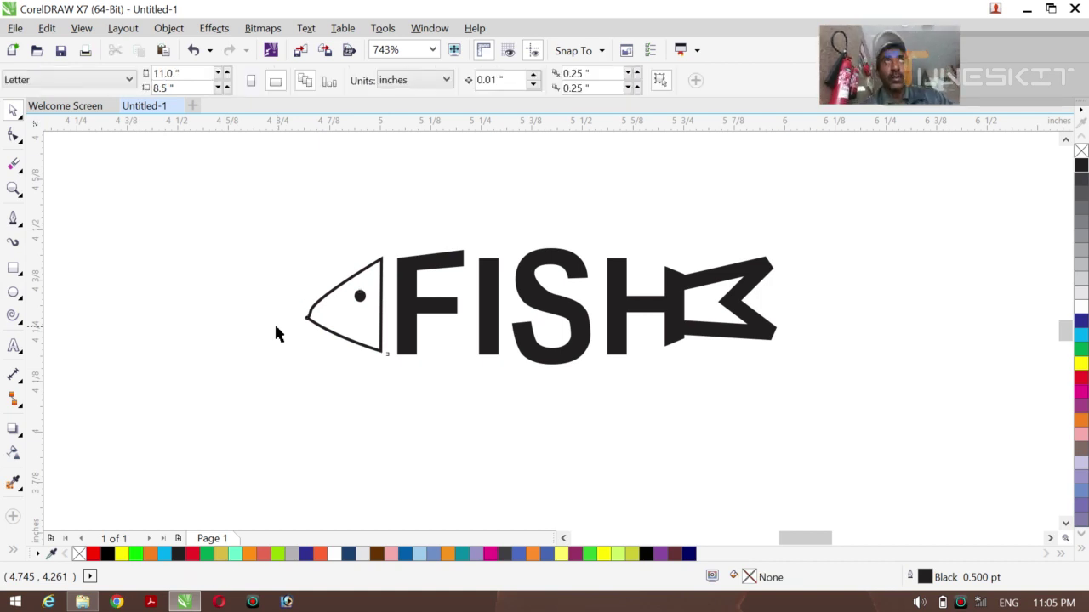
- Draw a shallow arched curve about 0.128 by 0.015 inches above the I and S
click(13, 218)
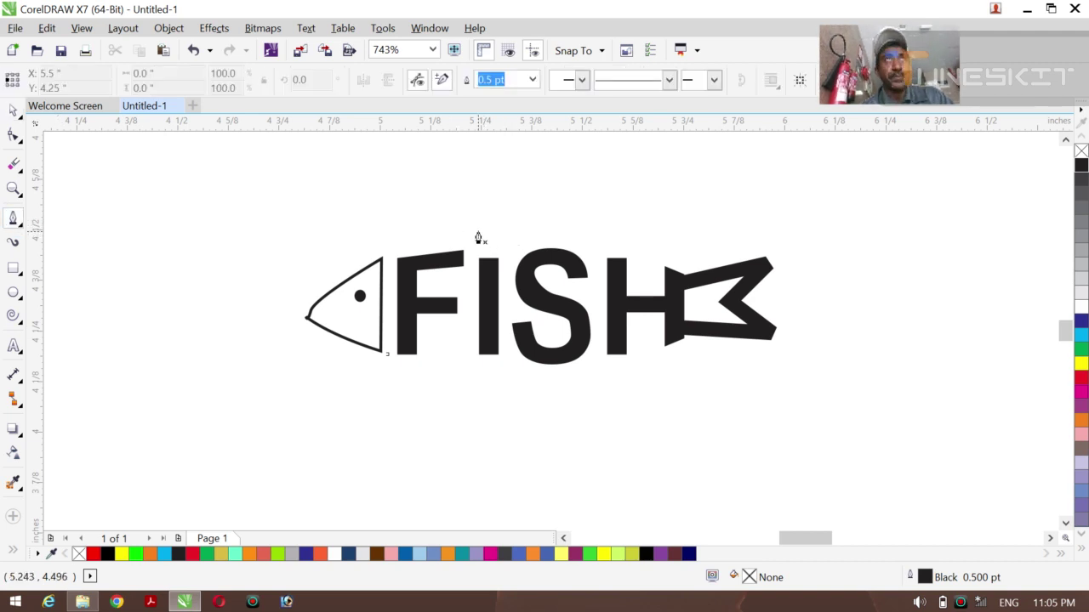
click(474, 227)
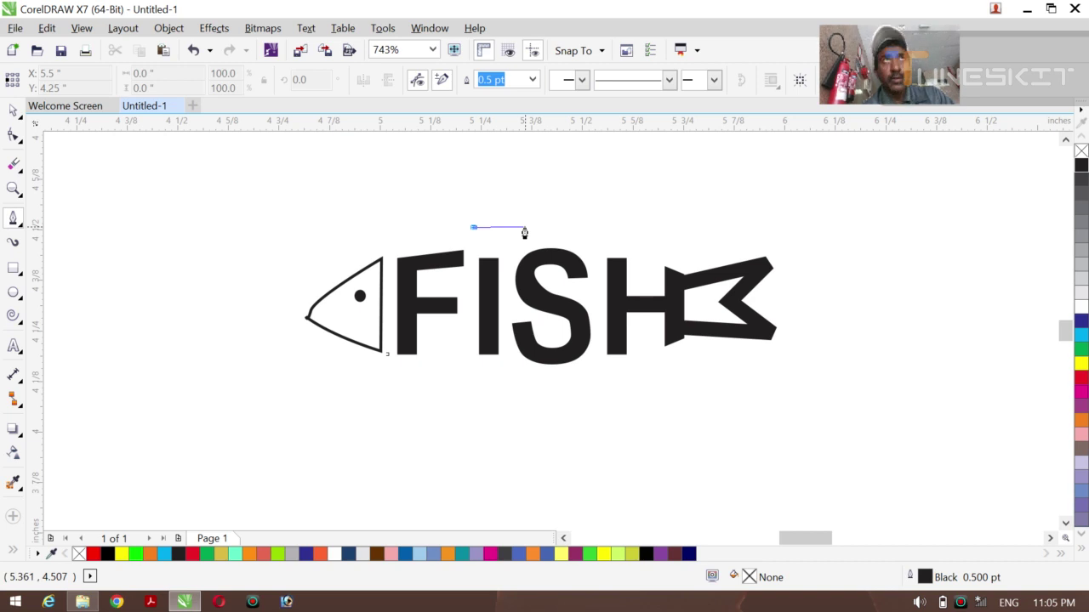
drag(525, 226, 522, 244)
key(Return)
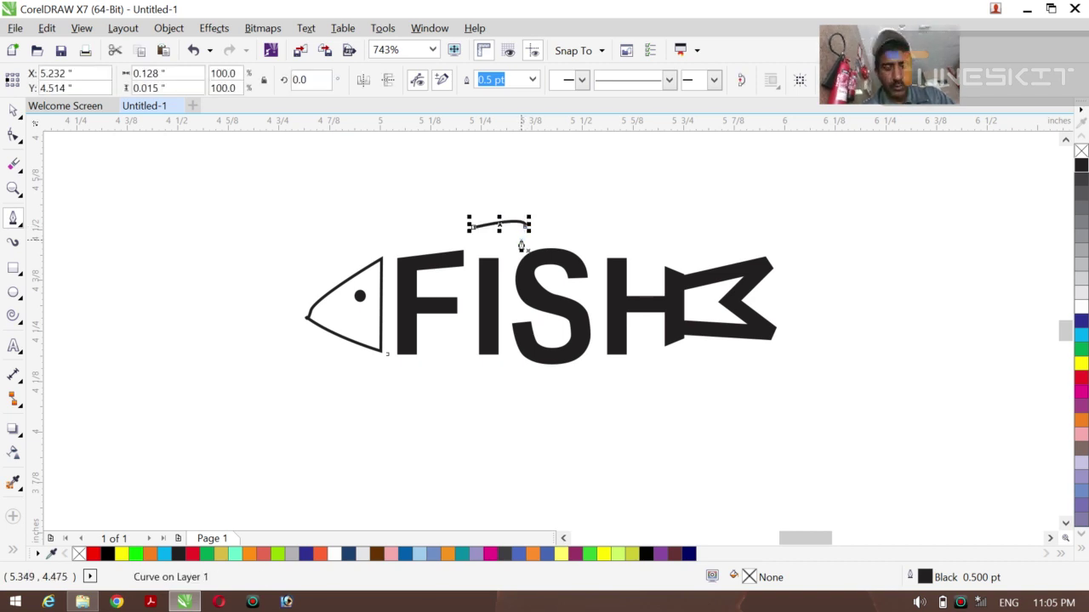
- Undo the arched curve and draw a closed triangular fin about 0.09 by 0.027 inches above the I
key(ctrl+z)
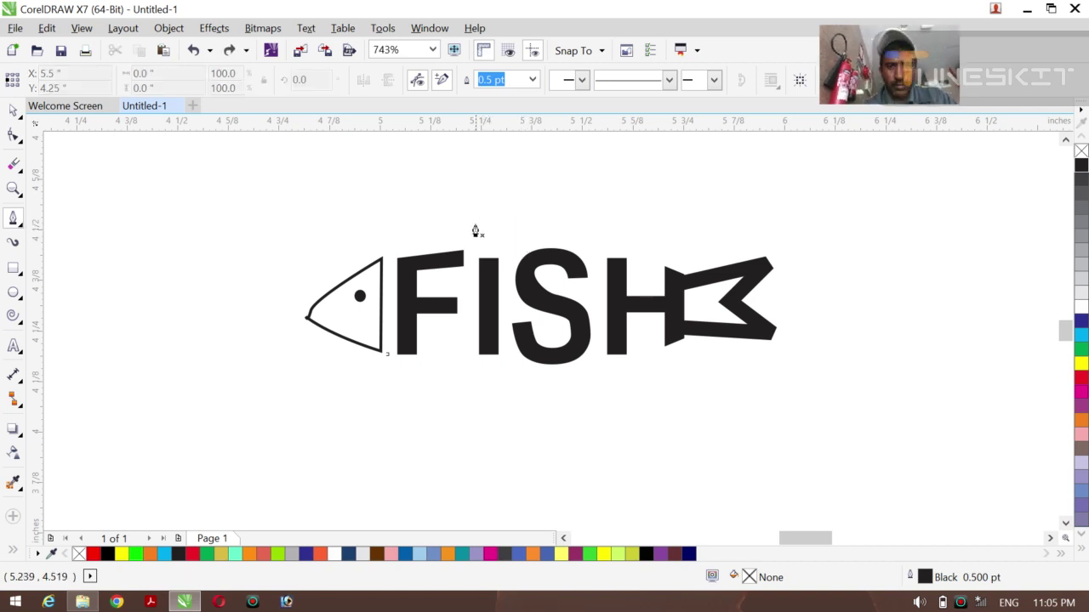
click(475, 225)
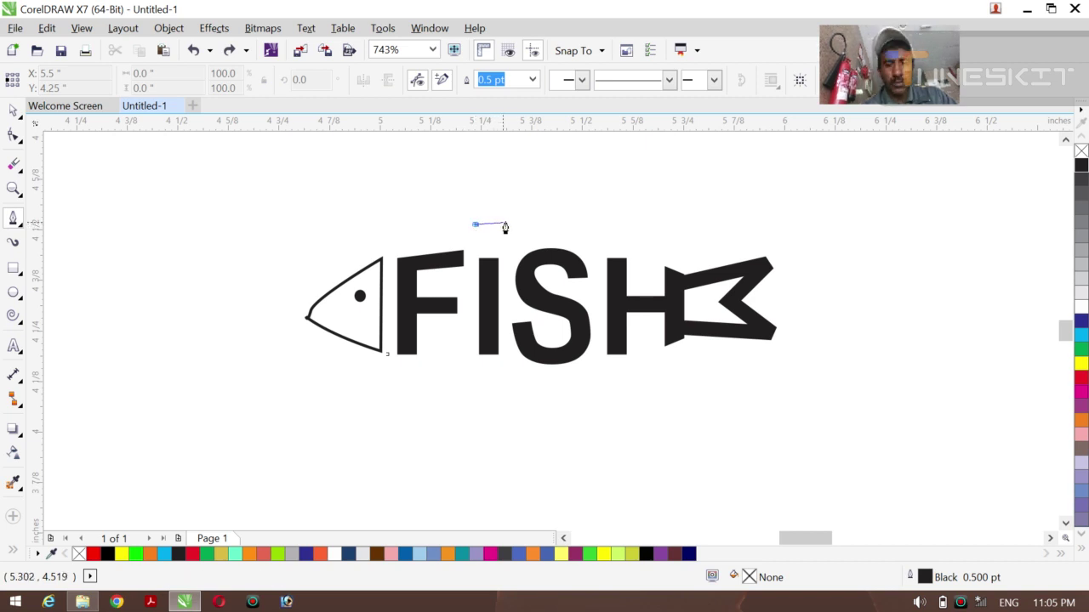
double_click(514, 225)
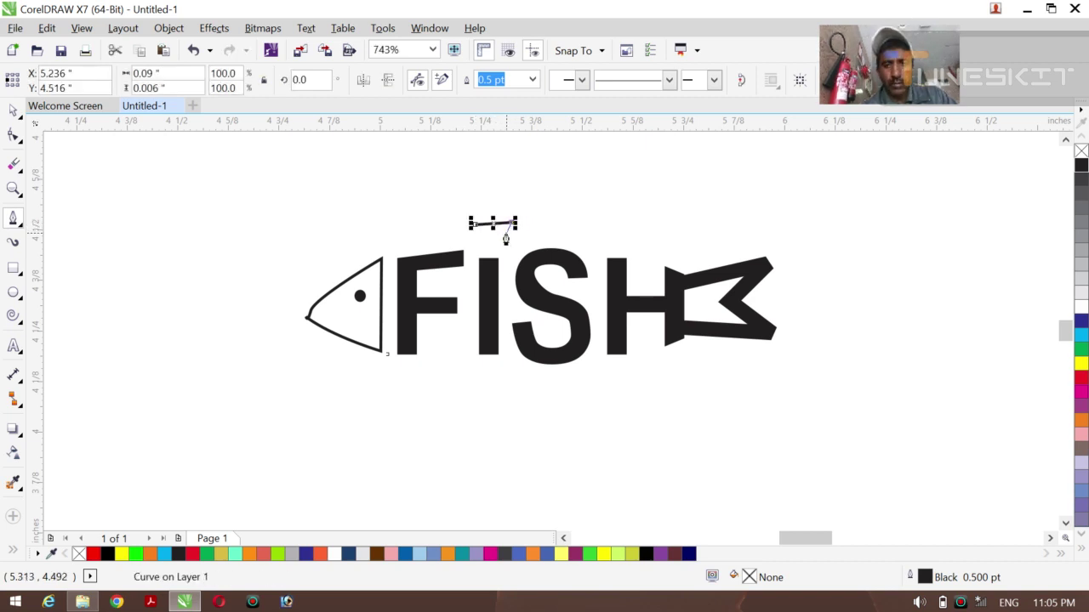
click(506, 234)
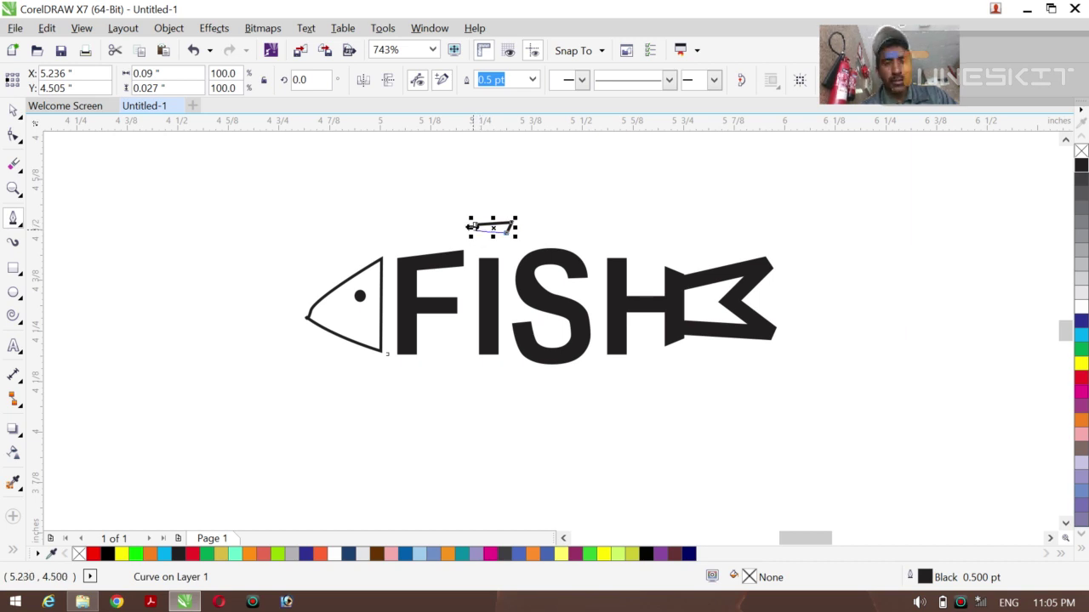
click(468, 227)
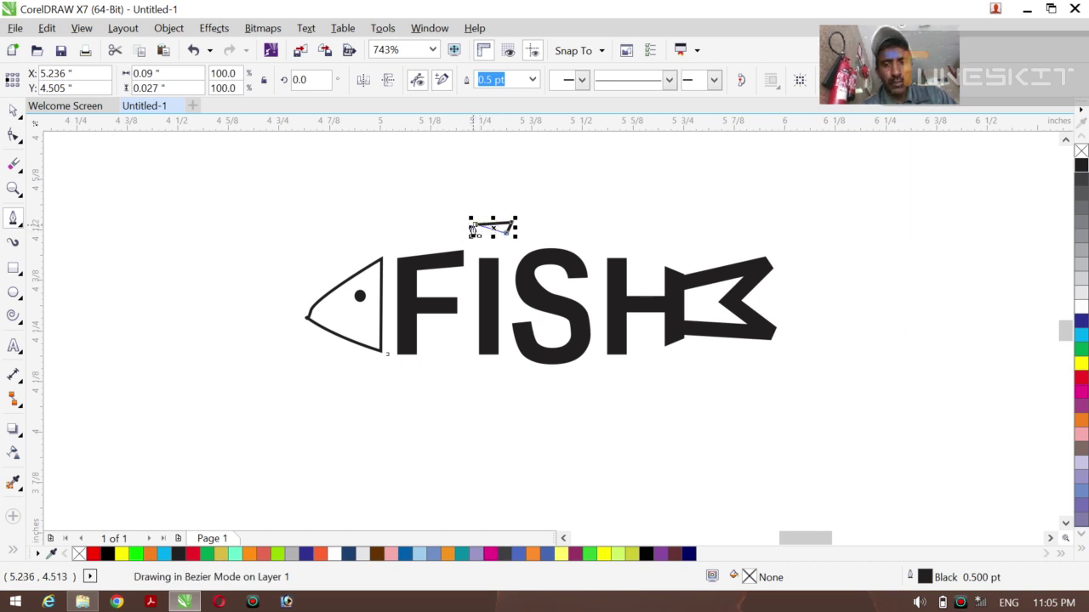
click(506, 234)
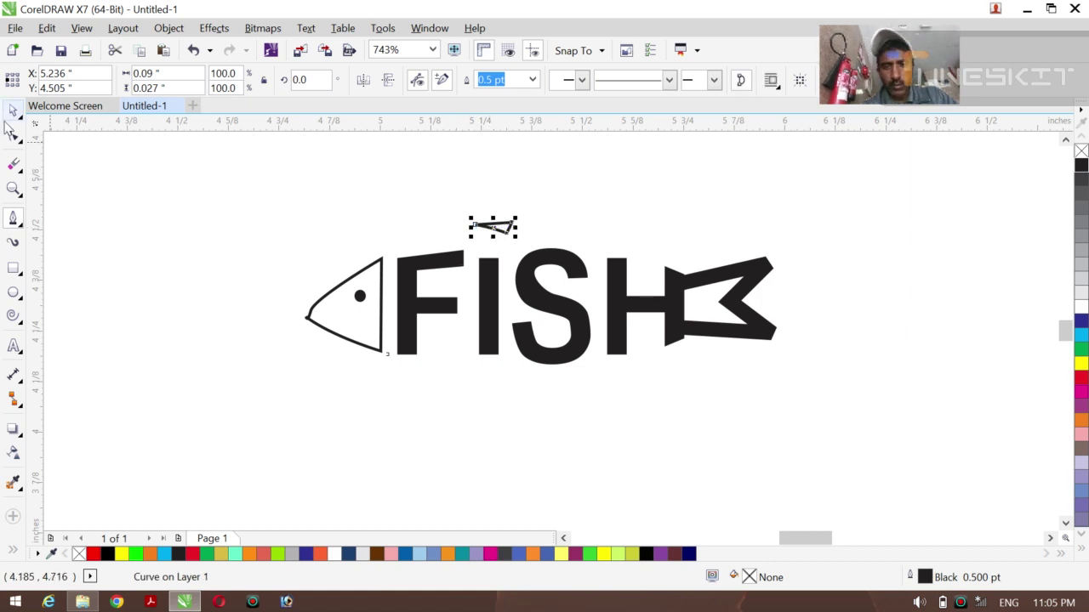
- Nudge the triangular fin 0.02 inches down and 0.02 inches left, closer to the F and I
click(13, 133)
key(Down)
key(Down)
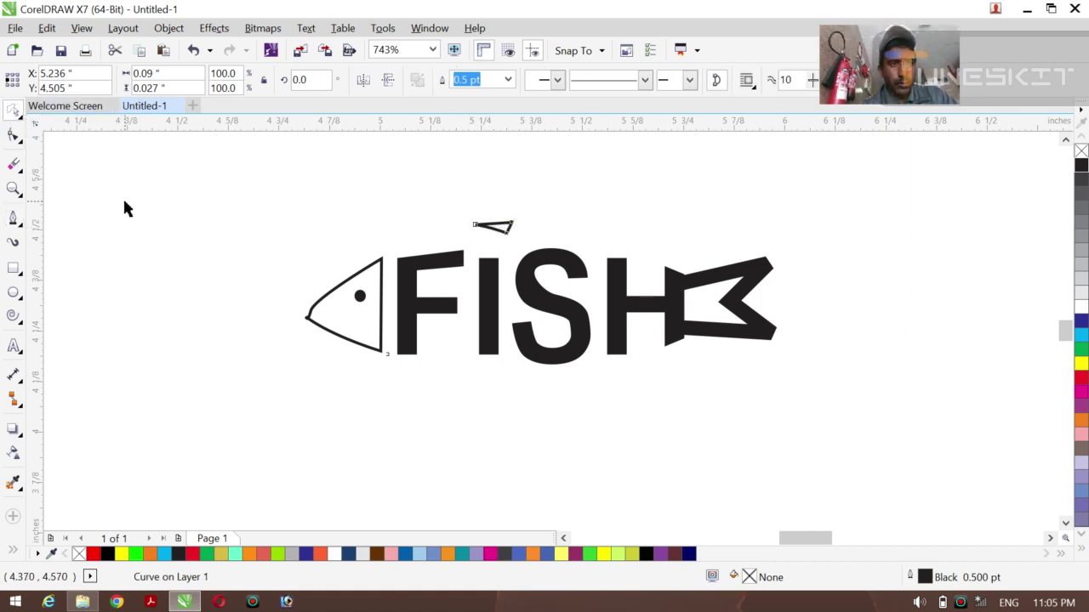
key(Left)
key(Left)
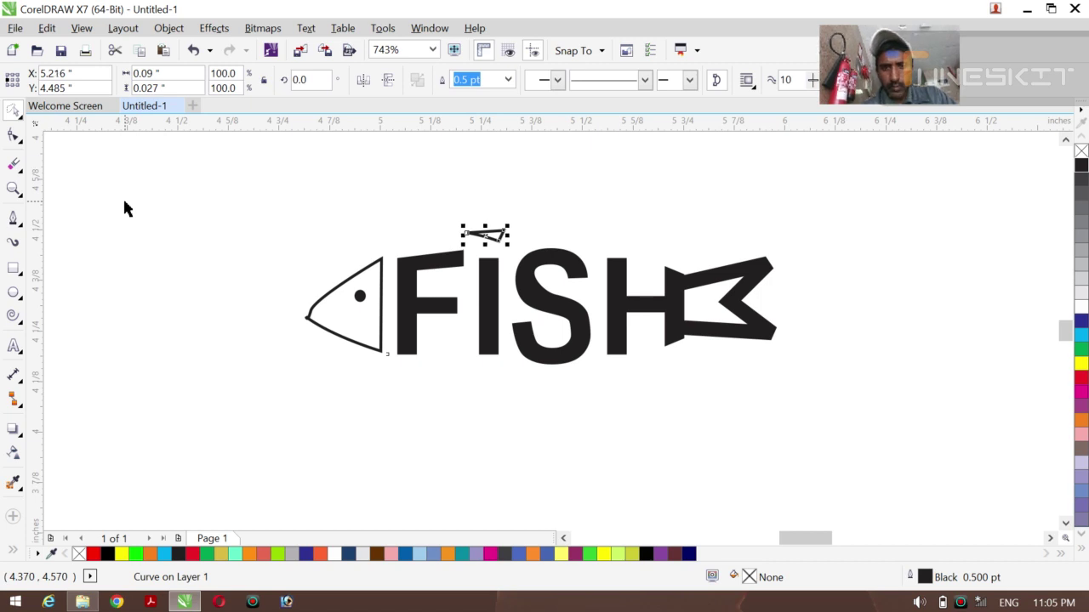
- Bend the fin's lower edge into a slight inward curve and move the fin slightly down toward the I
click(13, 133)
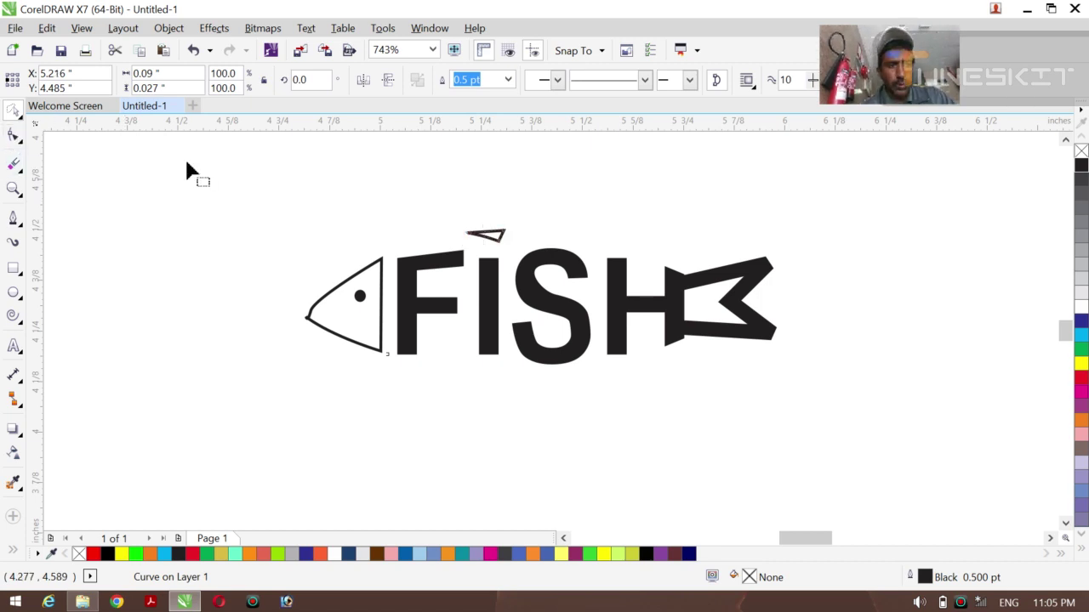
click(499, 241)
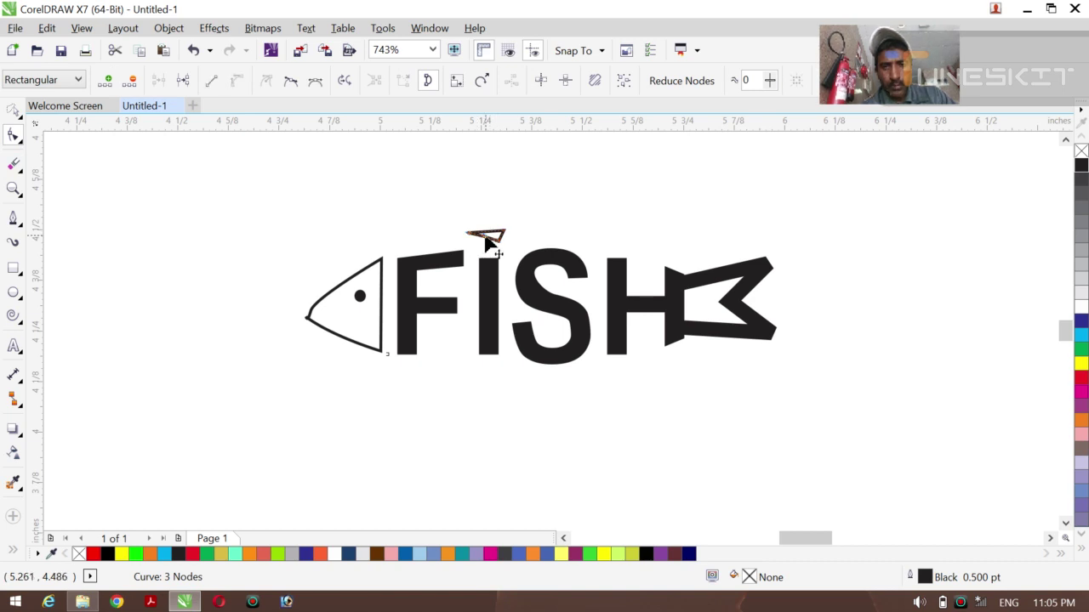
click(490, 244)
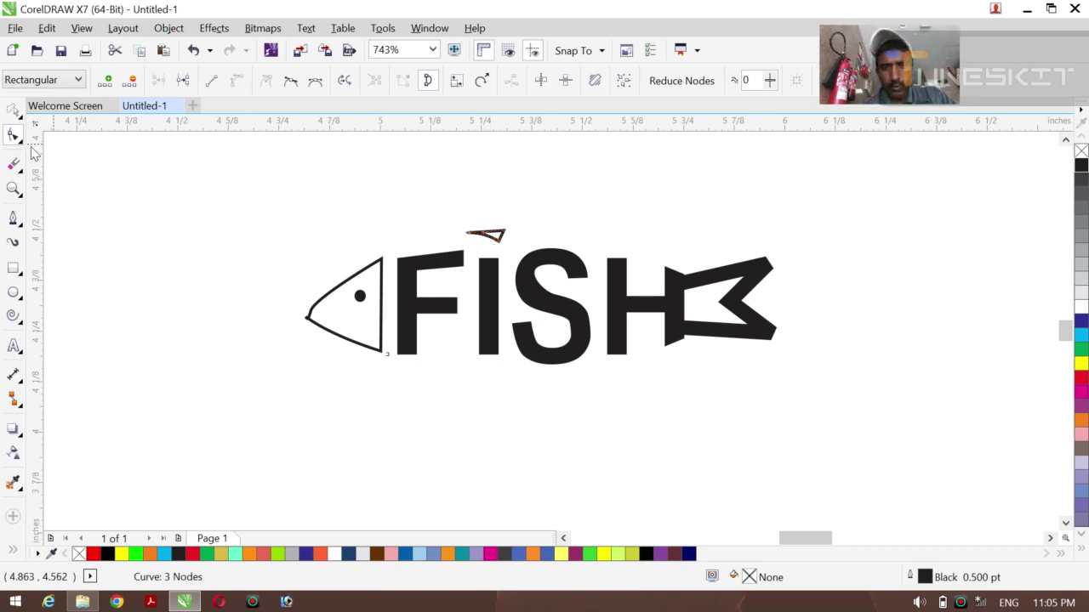
click(20, 119)
click(53, 110)
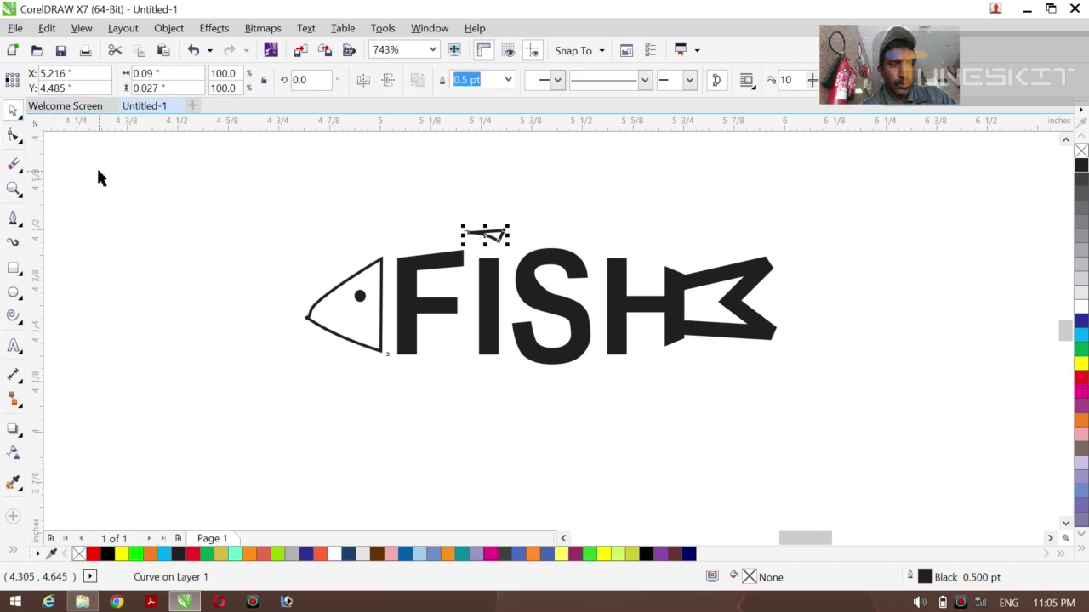
click(96, 166)
click(486, 231)
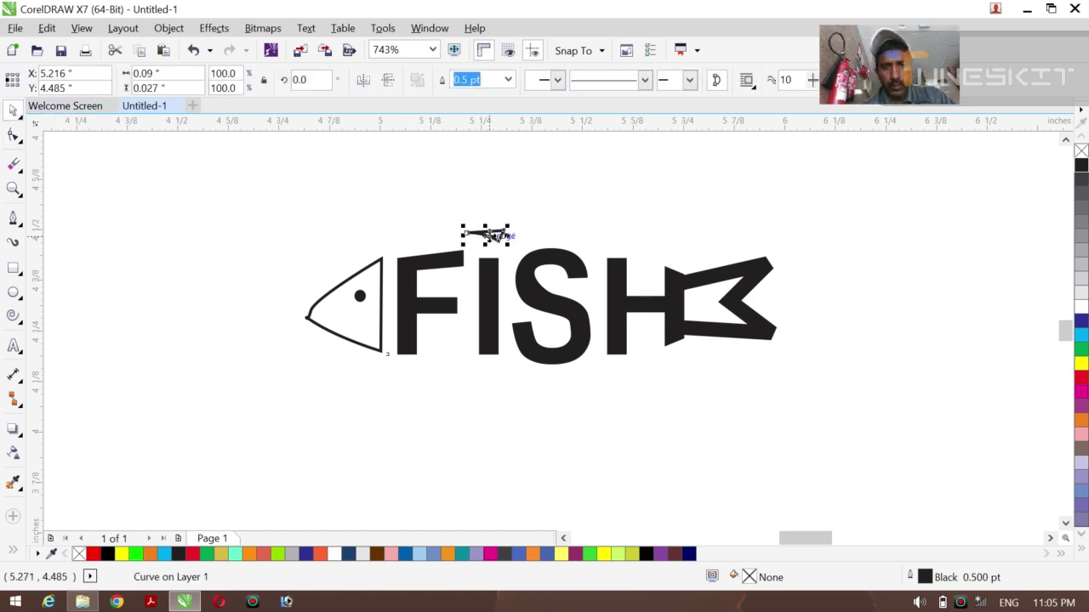
click(316, 246)
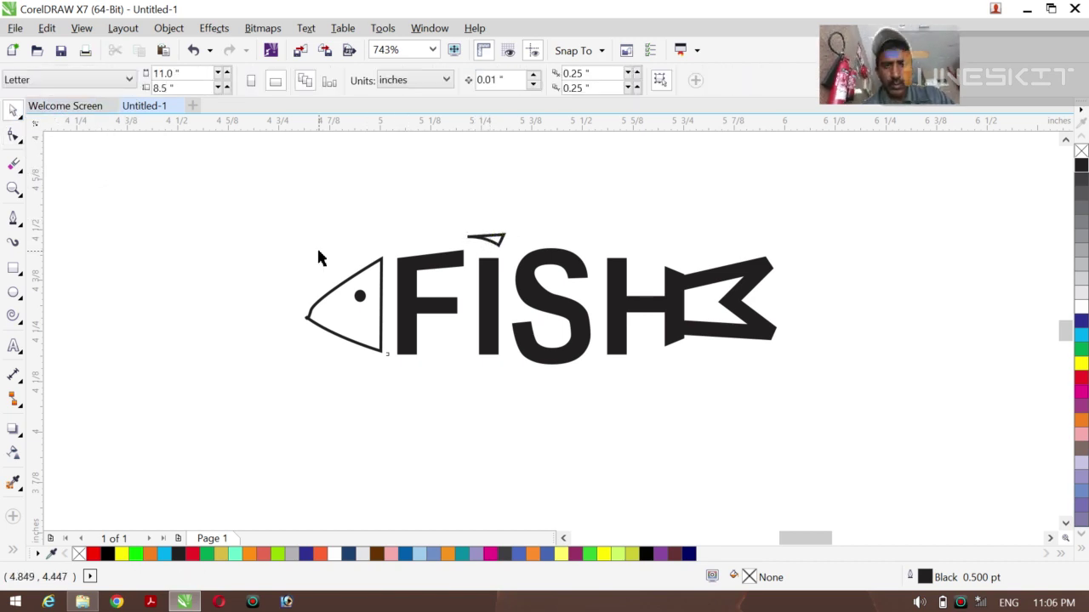
- Try removing the outlines from the whole fish artwork by setting the outline width to None
drag(275, 211, 808, 427)
click(683, 79)
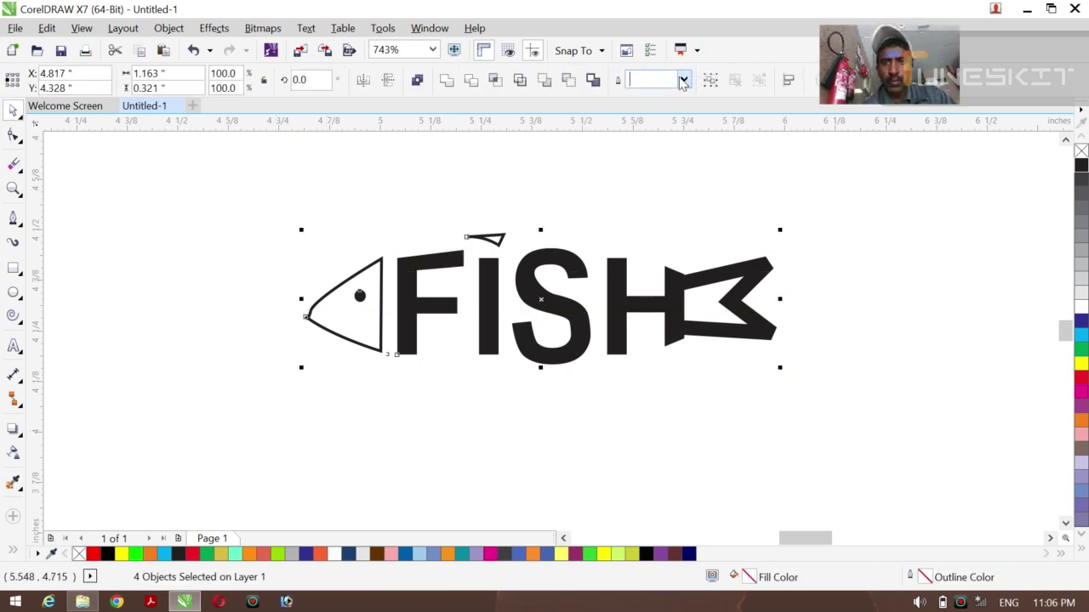
click(639, 97)
click(228, 226)
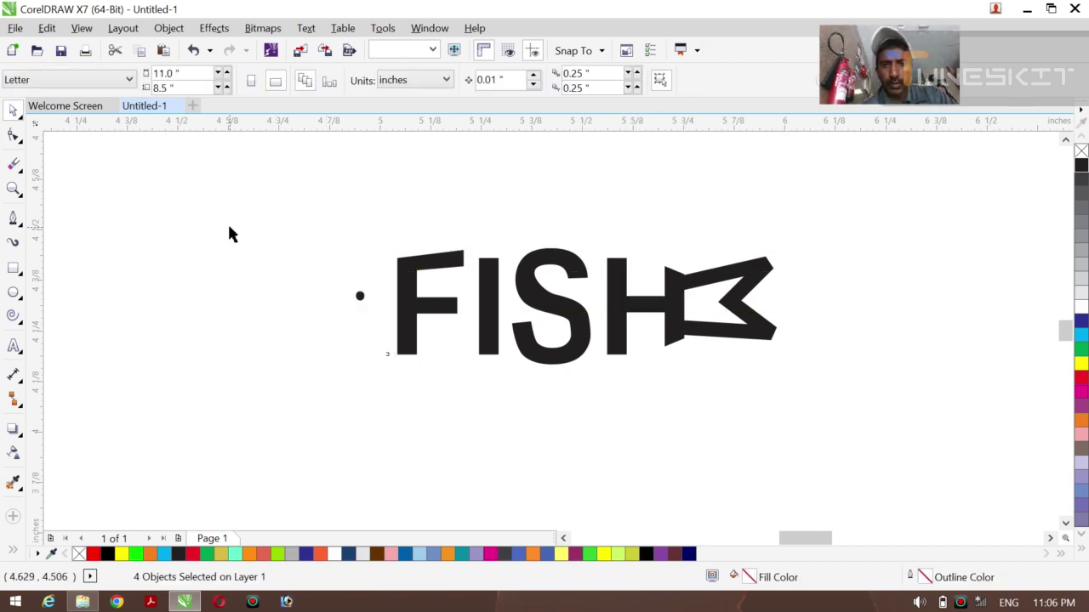
key(ctrl+z)
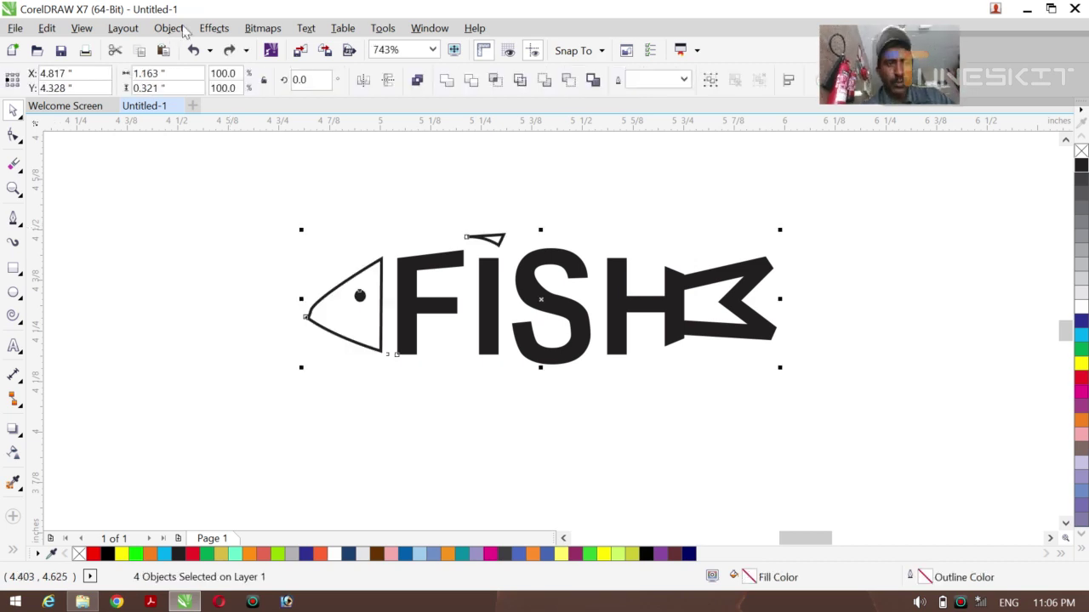
- Convert the selected fish artwork to curves and deselect it
click(169, 28)
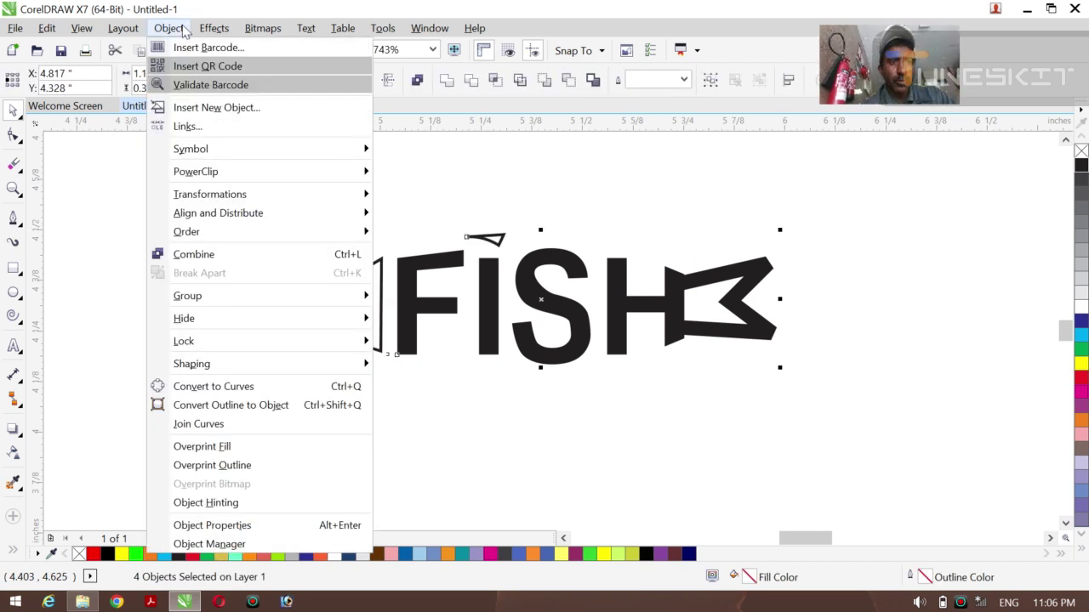
click(262, 387)
click(228, 381)
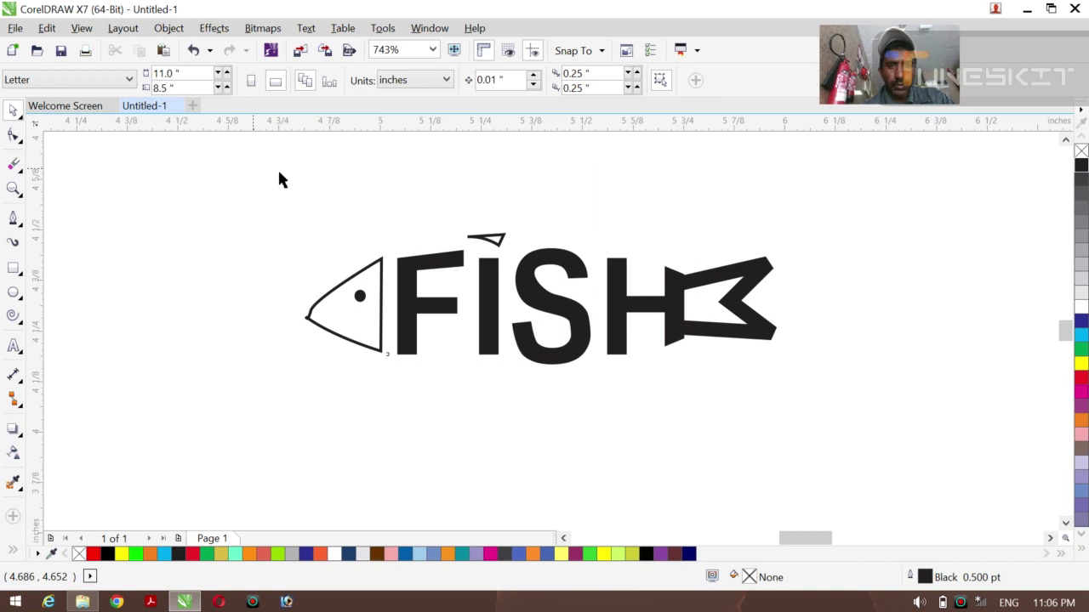
- Select all the artwork again, set its outline width to None and undo the change
mouse_move(254, 169)
mouse_down()
mouse_move(783, 461)
mouse_move(822, 463)
mouse_up()
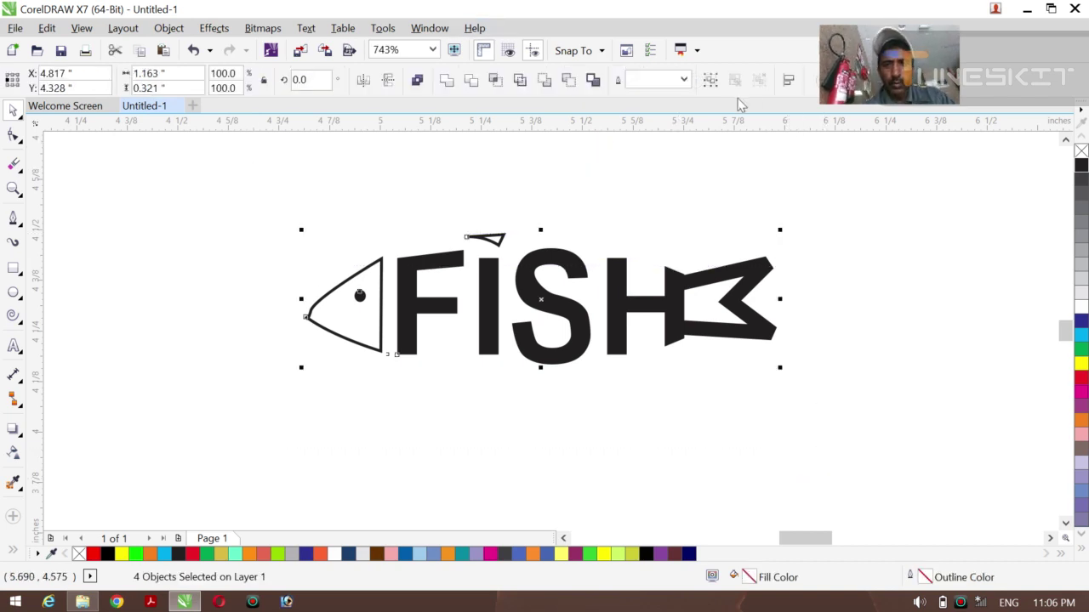
click(686, 79)
click(646, 92)
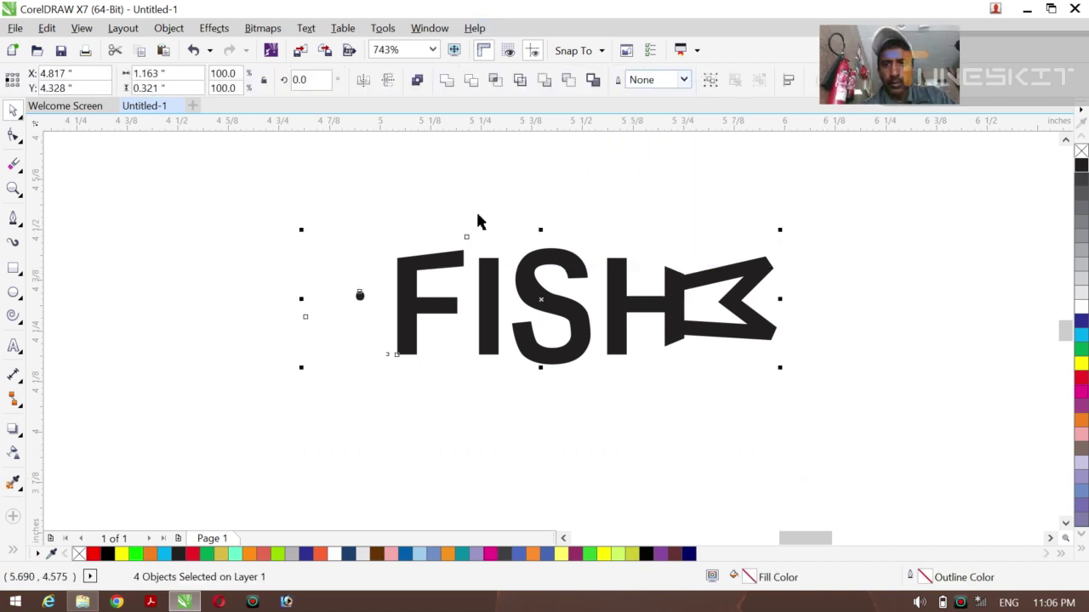
key(ctrl+z)
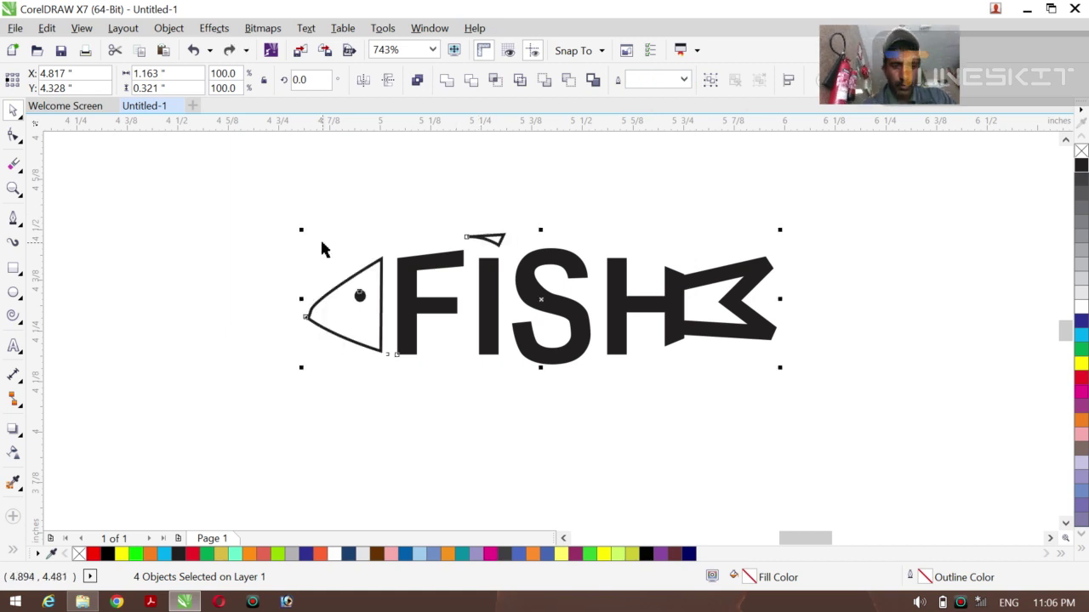
- Stretch the whole fish artwork vertically and horizontally to about 1.392 by 0.383 inches
click(218, 242)
drag(225, 199, 750, 393)
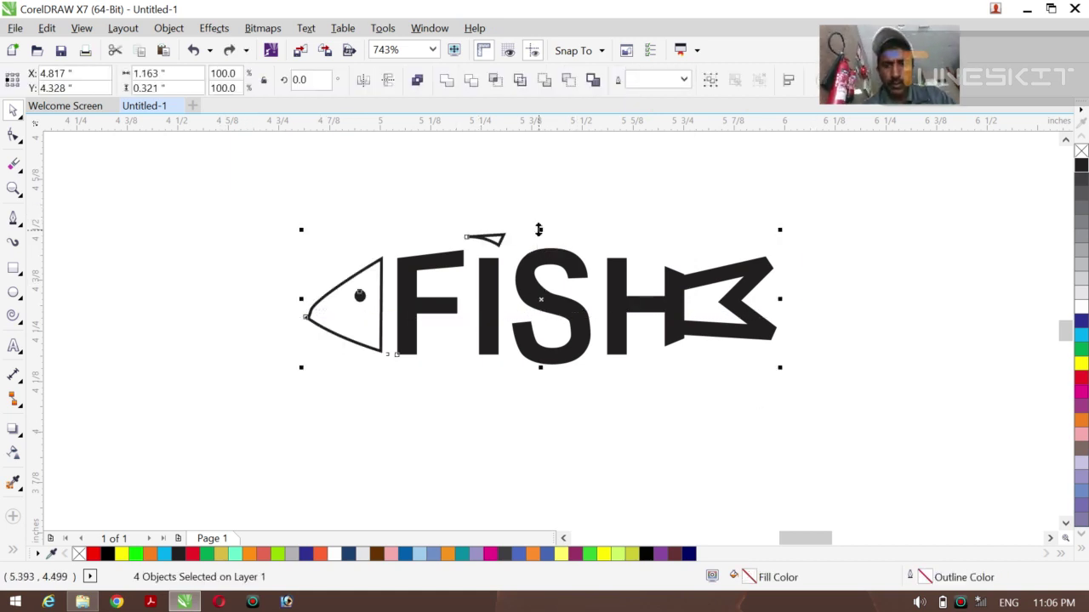
drag(538, 229, 539, 221)
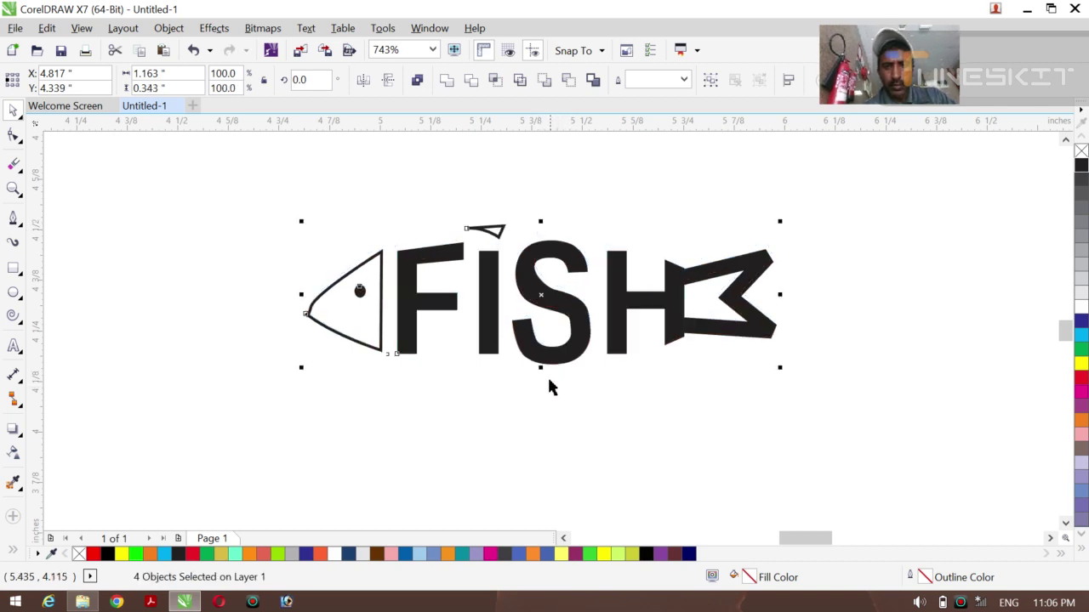
drag(541, 367, 545, 378)
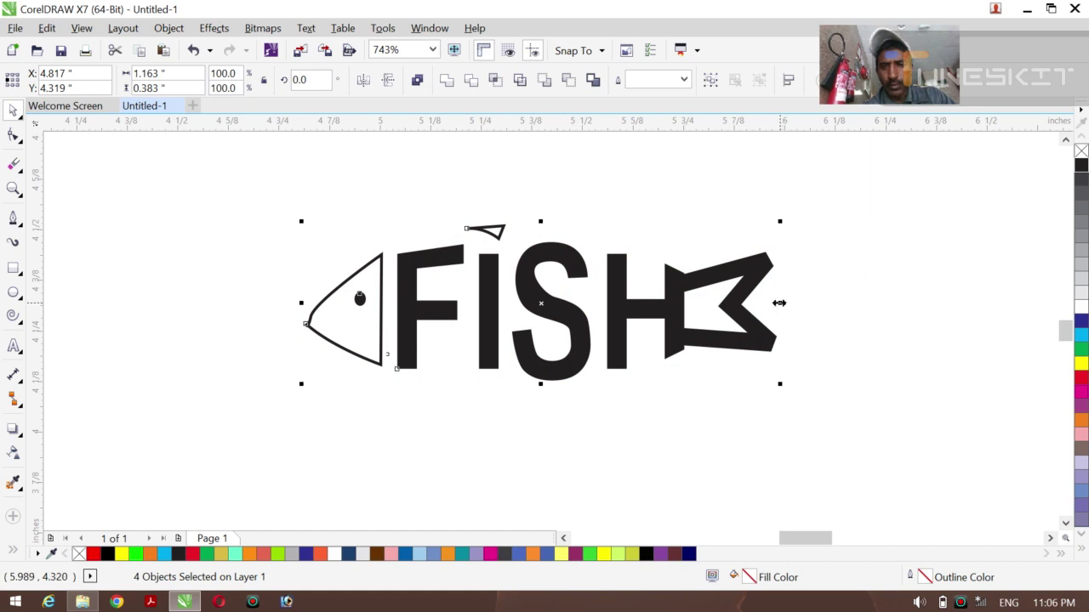
drag(779, 302, 831, 302)
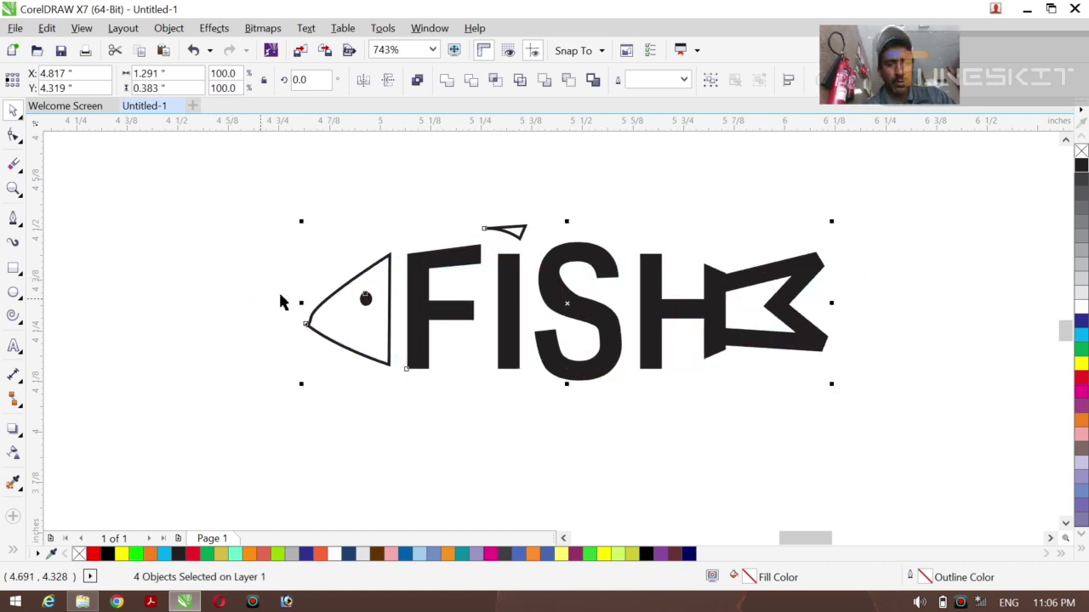
drag(301, 302, 260, 302)
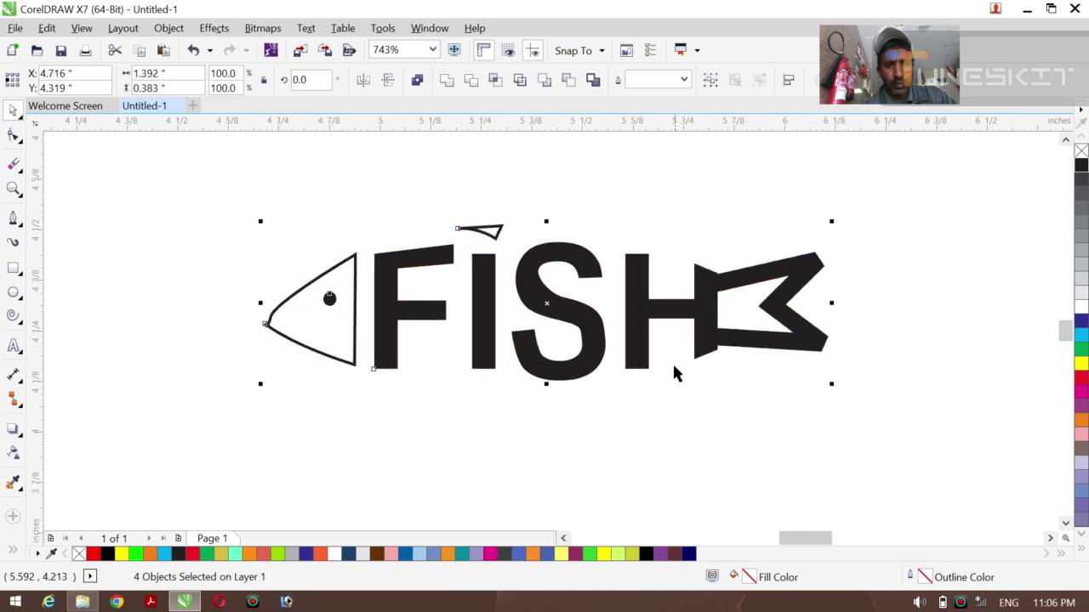
- Scale the whole artwork proportionally to about 1.646 by 0.452 inches and move it slightly up and left
drag(832, 386, 900, 389)
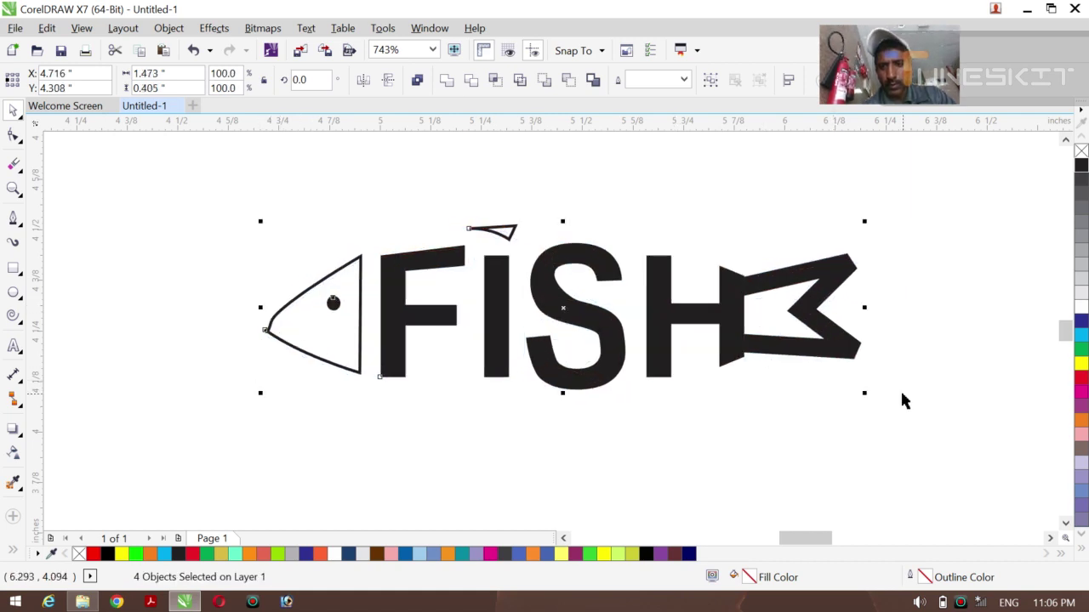
drag(562, 310, 556, 300)
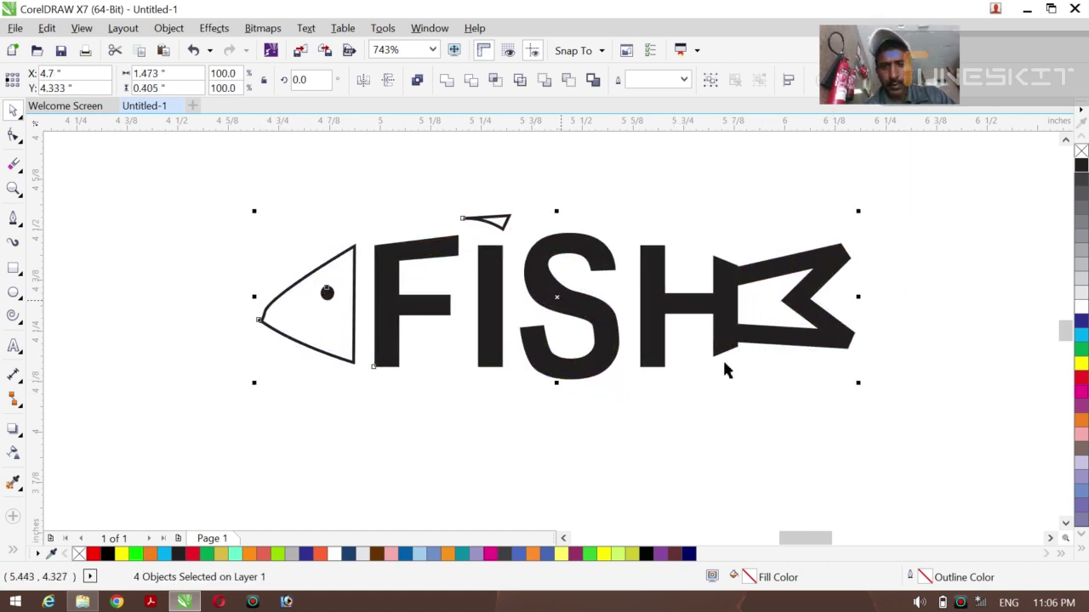
drag(859, 386, 929, 405)
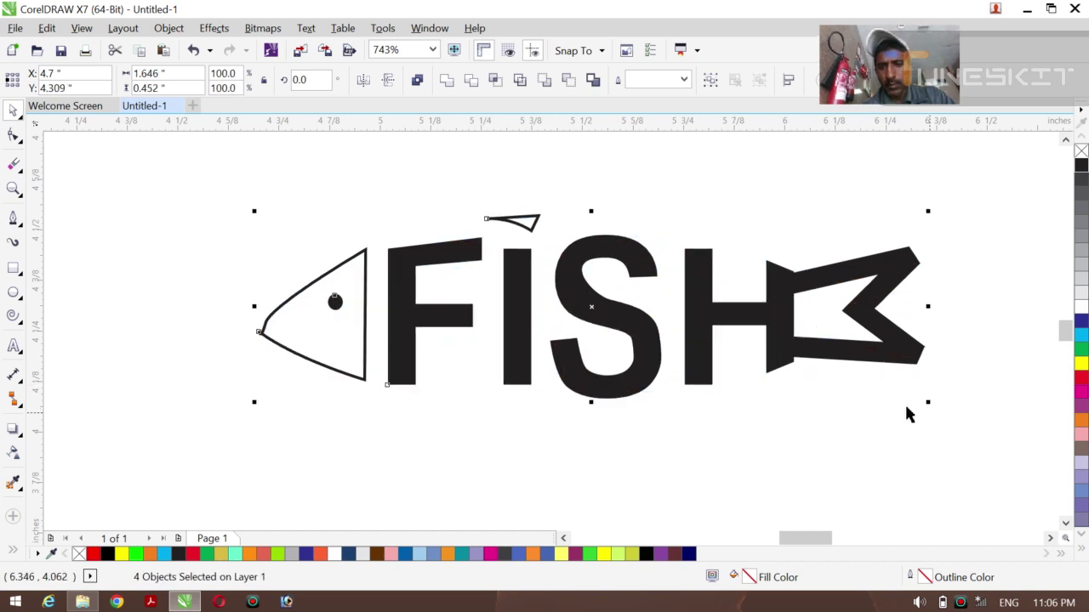
drag(593, 308, 565, 290)
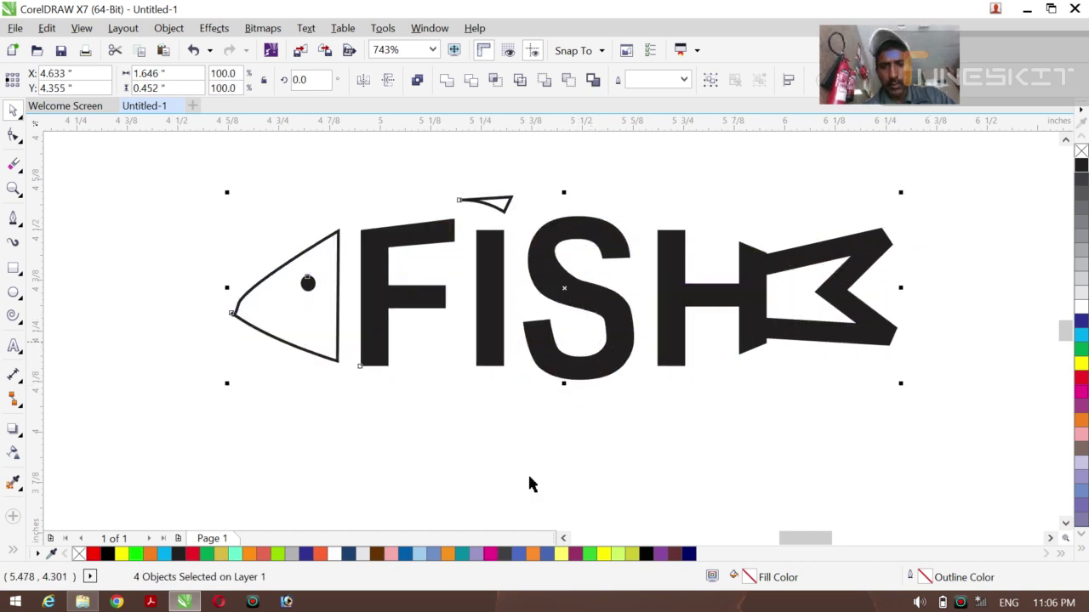
click(529, 484)
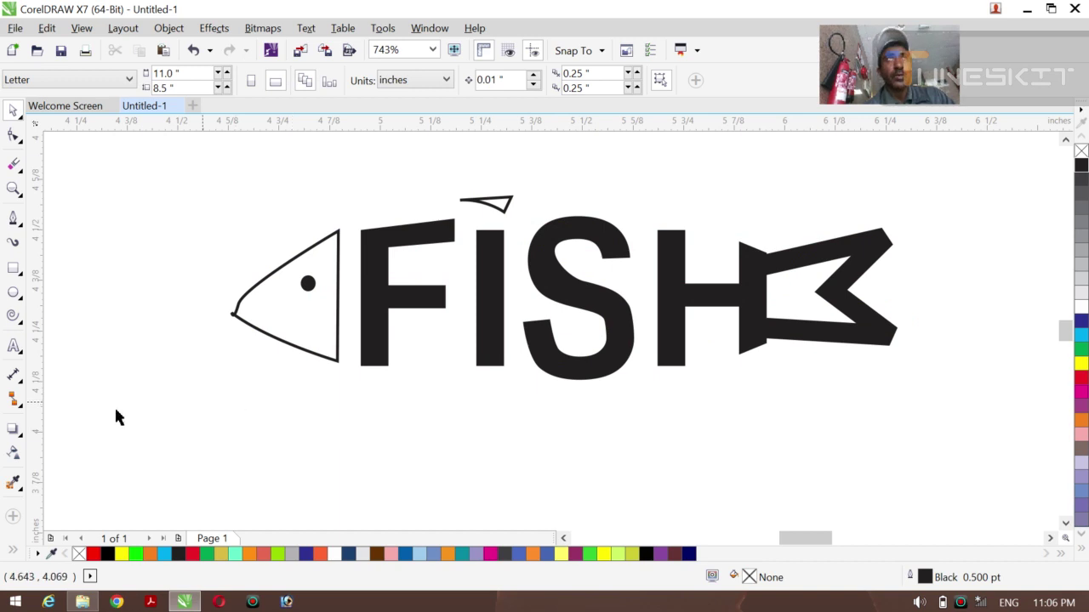
- Fill the fin and the head around the eye with purple (#993366) using Smart Fill, with the outline set to None
click(13, 553)
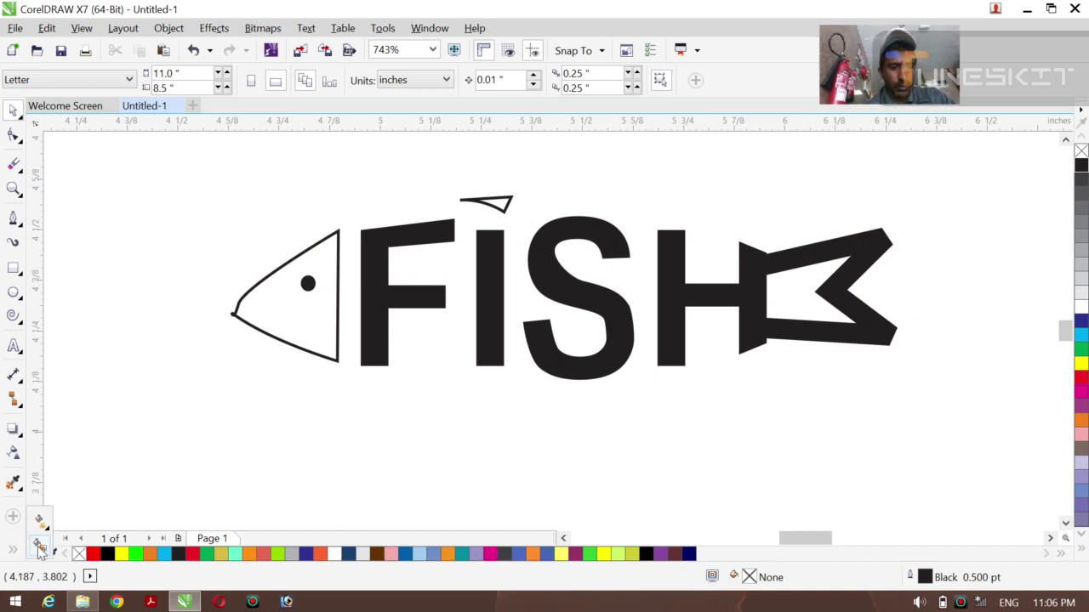
click(39, 544)
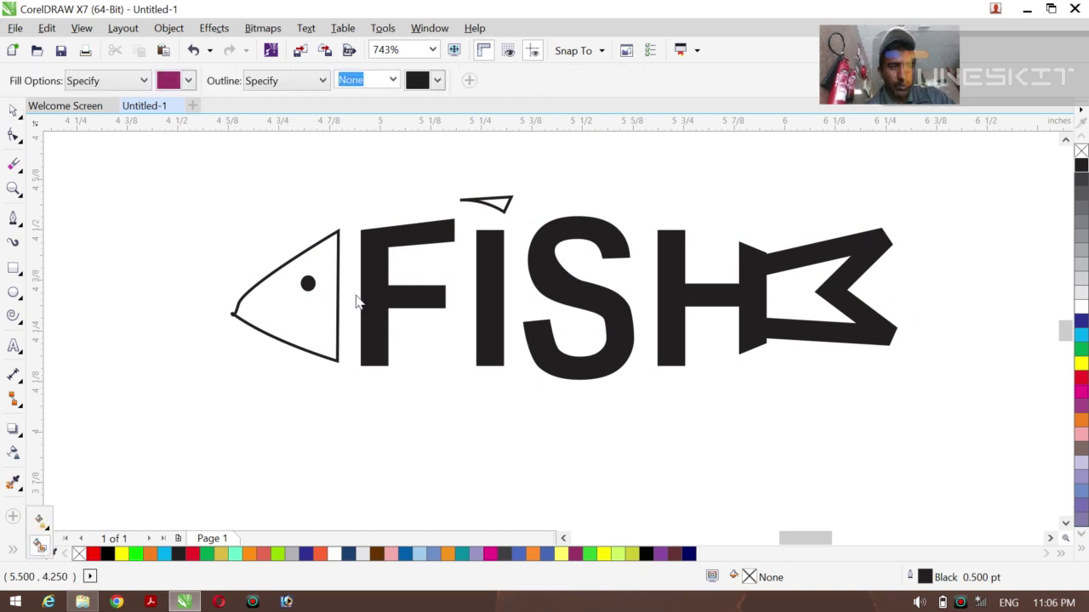
click(500, 204)
click(322, 267)
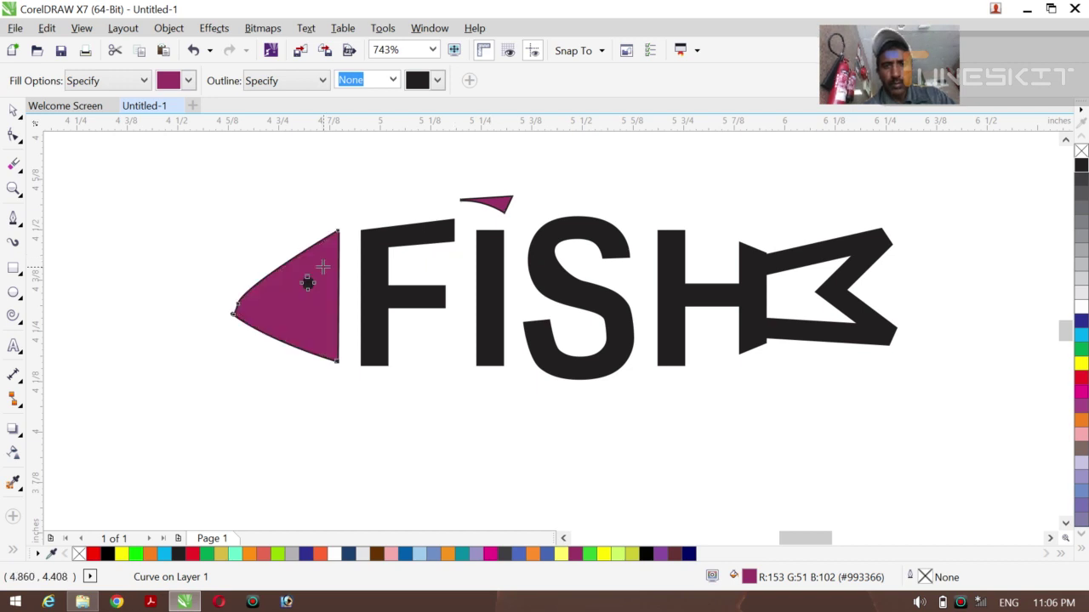
- Fill the letters F, S and I and the H with its welded tail with purple (#993366) using Smart Fill
click(415, 305)
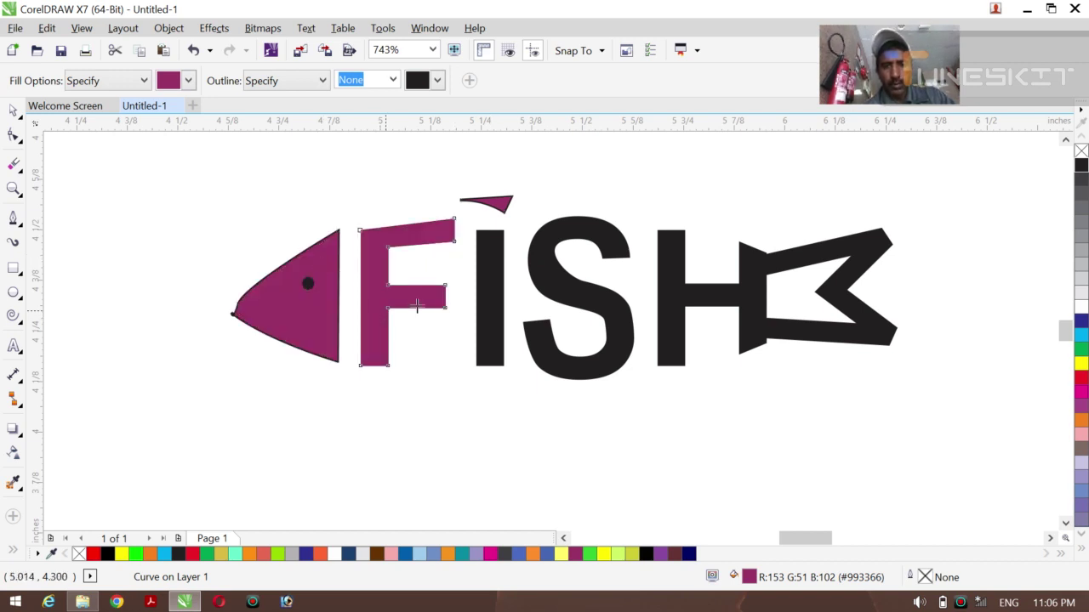
click(563, 299)
click(678, 291)
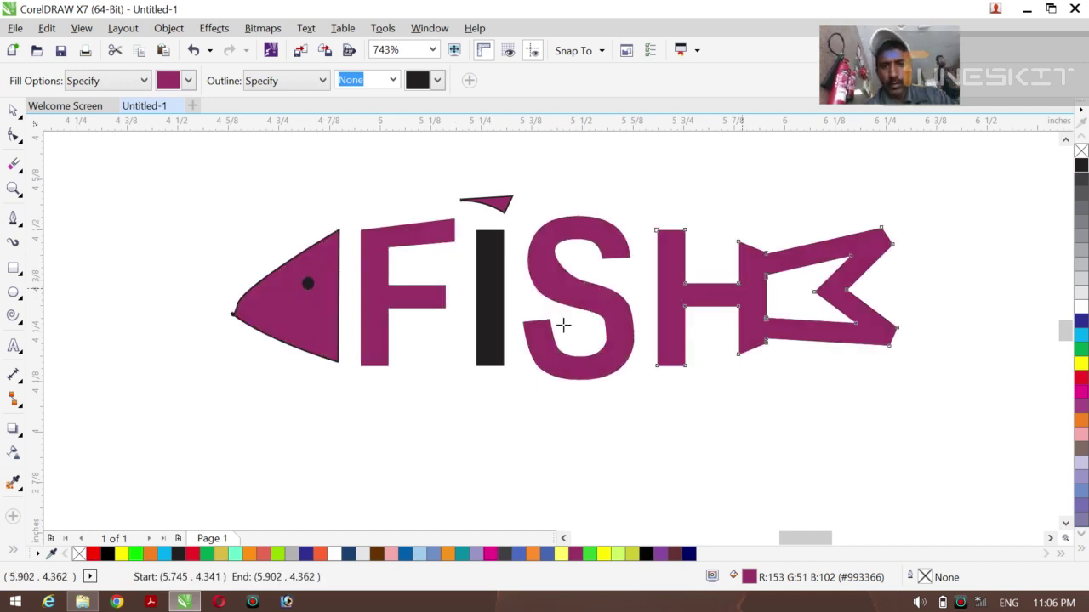
click(493, 326)
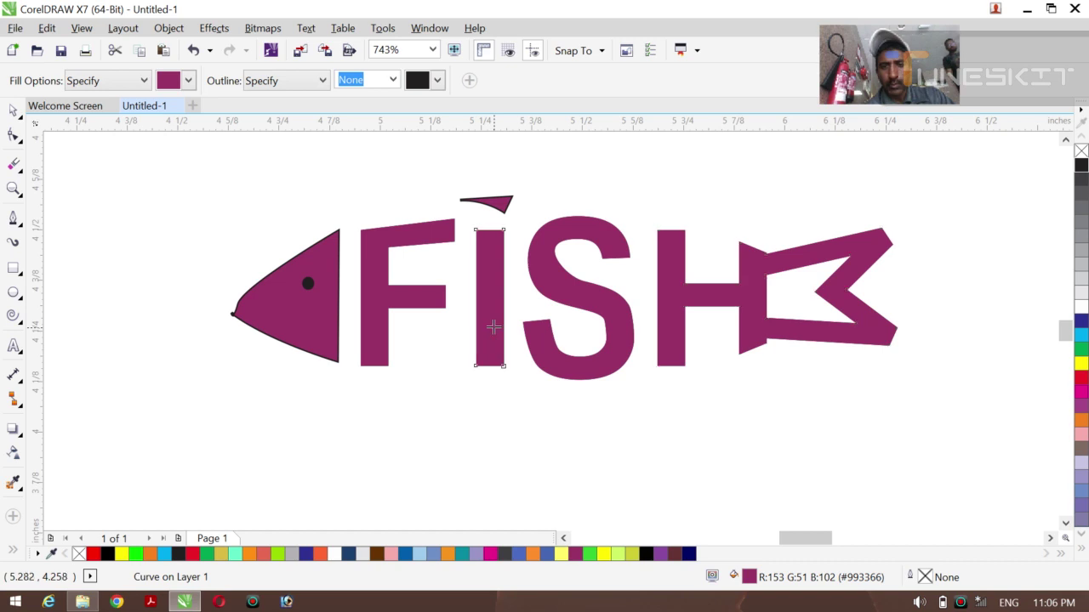
- Select the fish's eye and fill it with orange (C:0 M:60 Y:100 K:0)
click(20, 116)
click(53, 111)
click(79, 241)
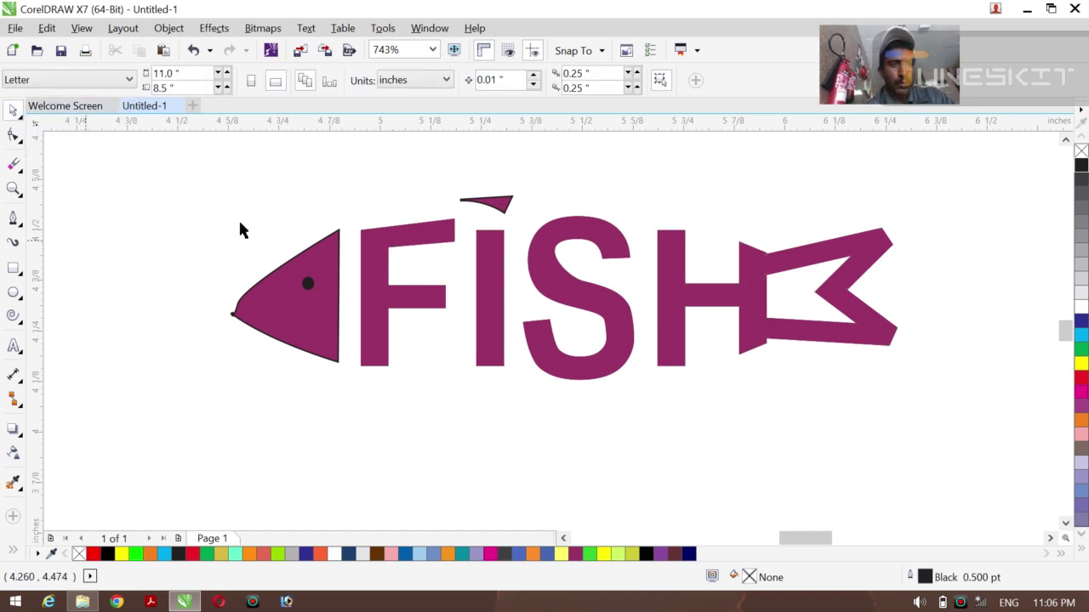
click(309, 280)
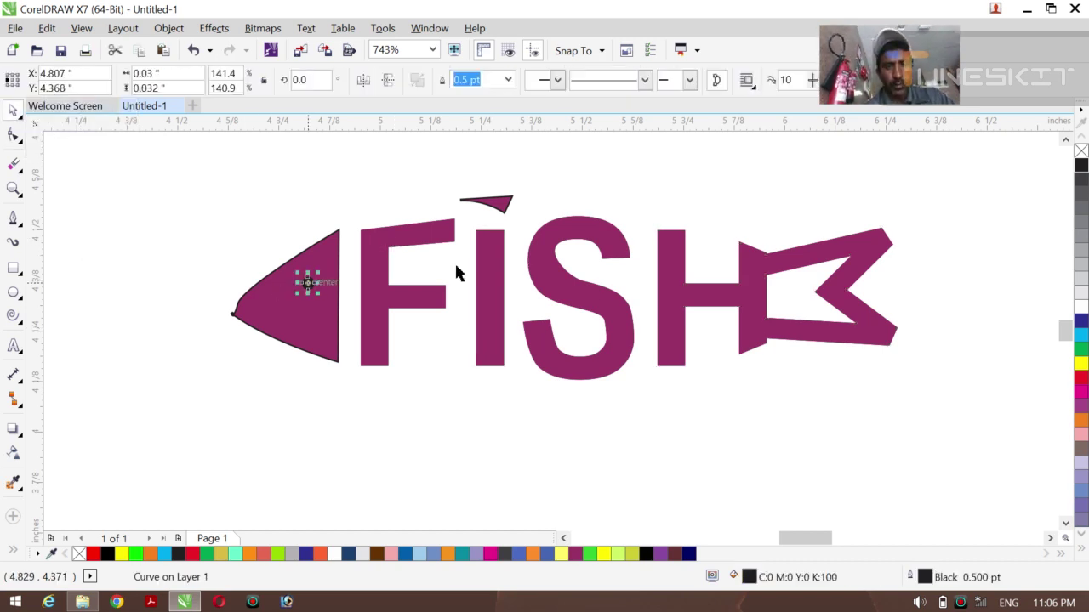
click(1080, 366)
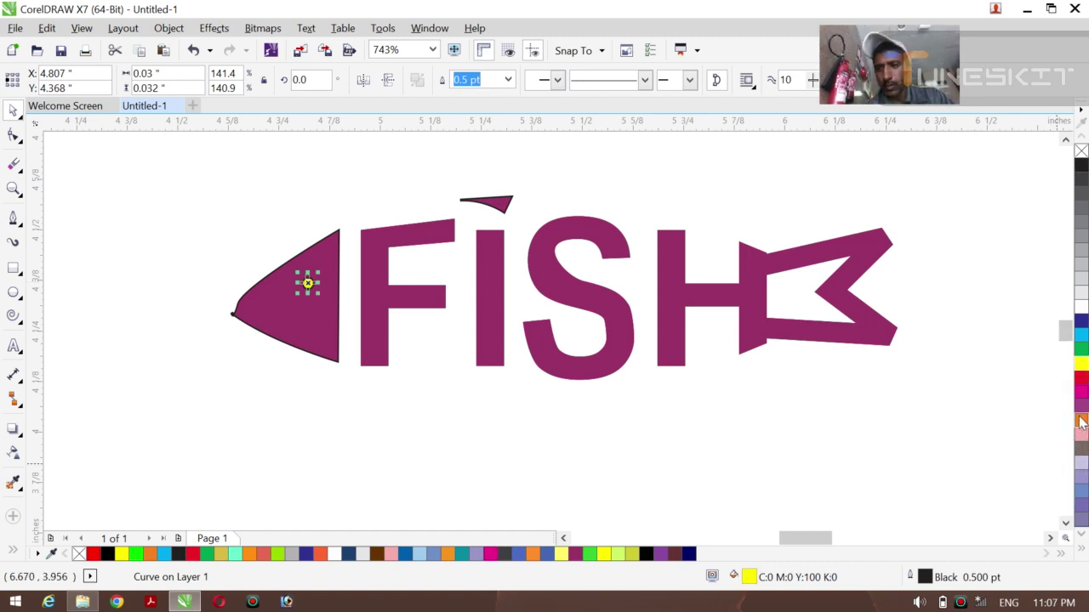
click(1081, 420)
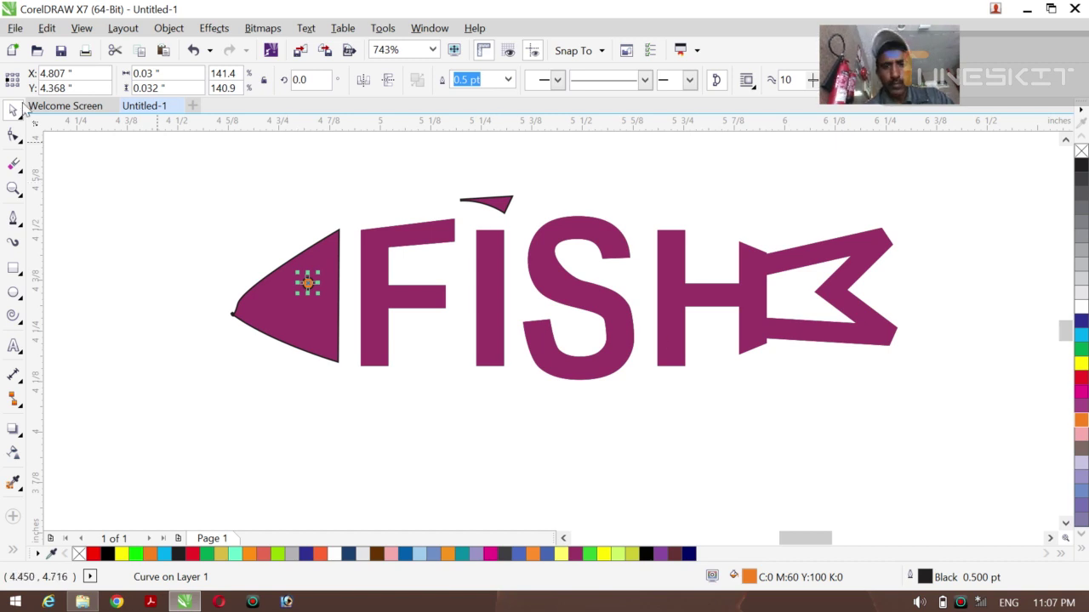
click(106, 253)
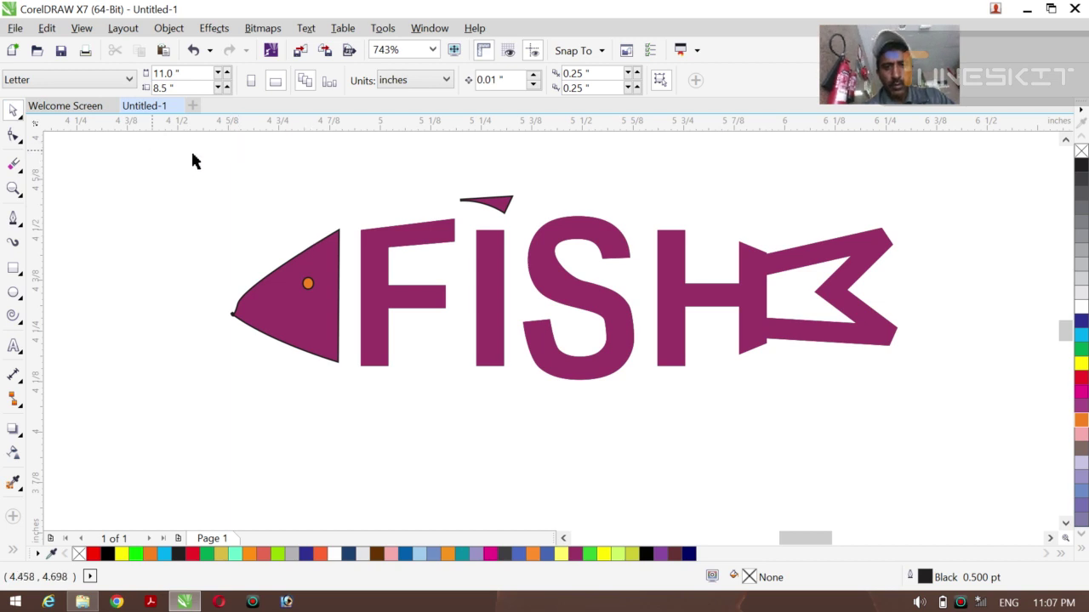
- Group all the fish artwork and move it lower on the page to free space above it
drag(151, 149, 942, 442)
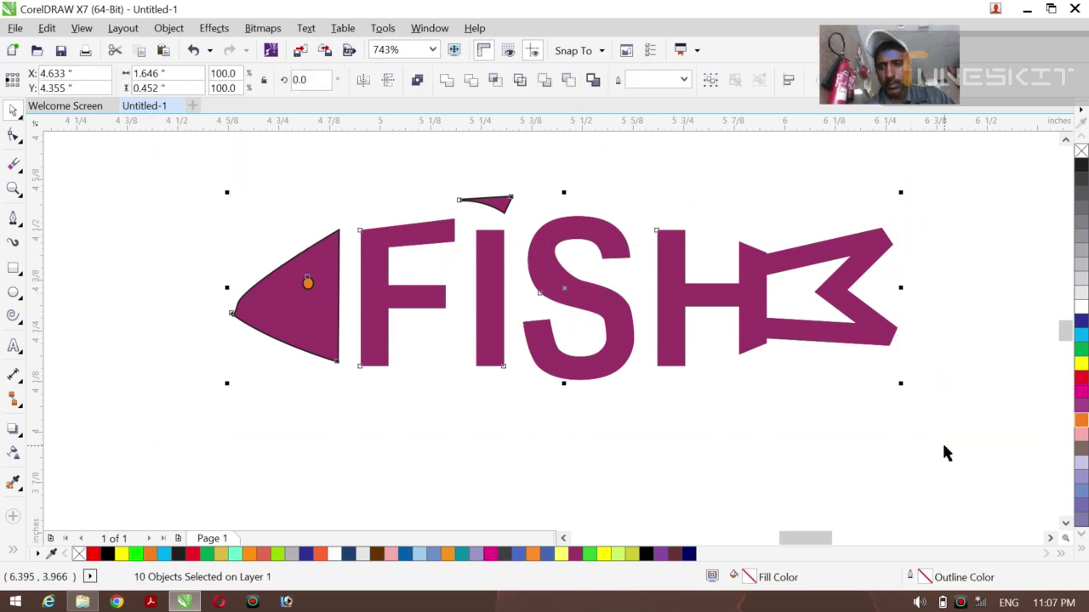
key(ctrl+g)
key(Down)
key(Right)
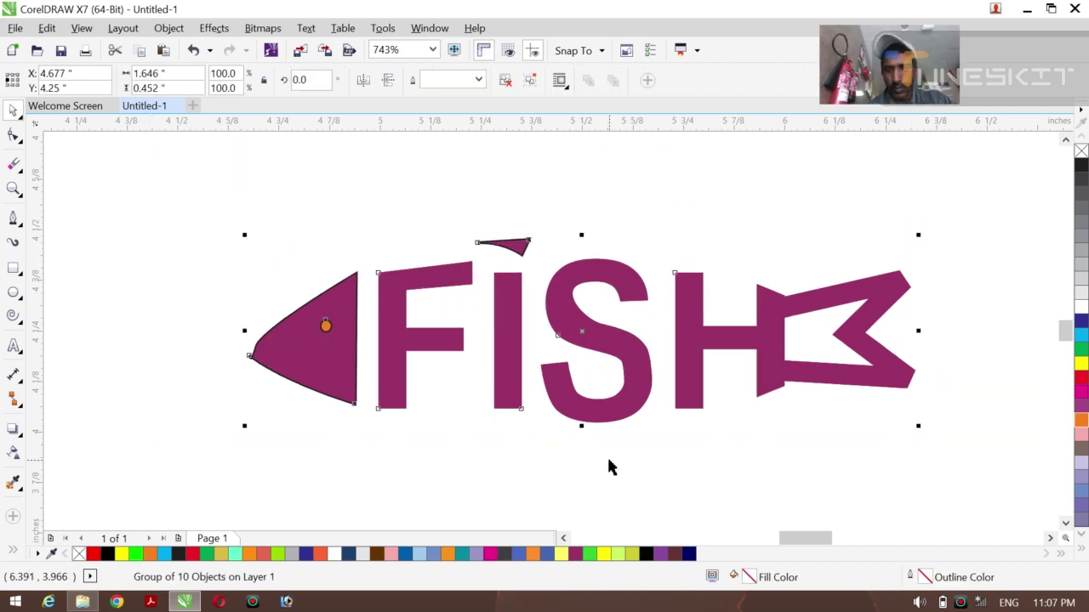
click(274, 376)
click(578, 353)
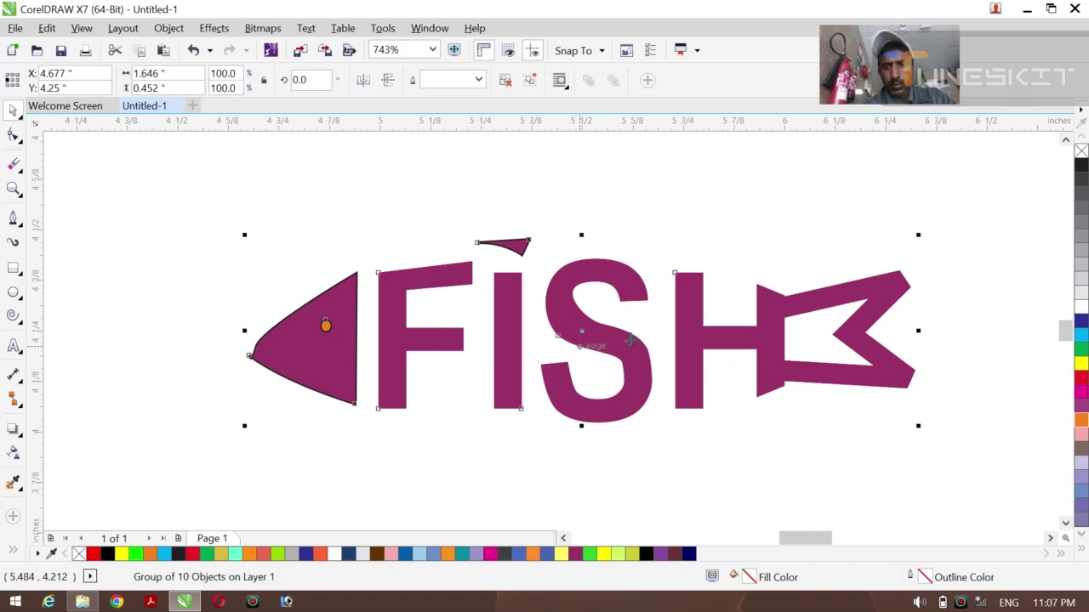
drag(585, 349, 566, 401)
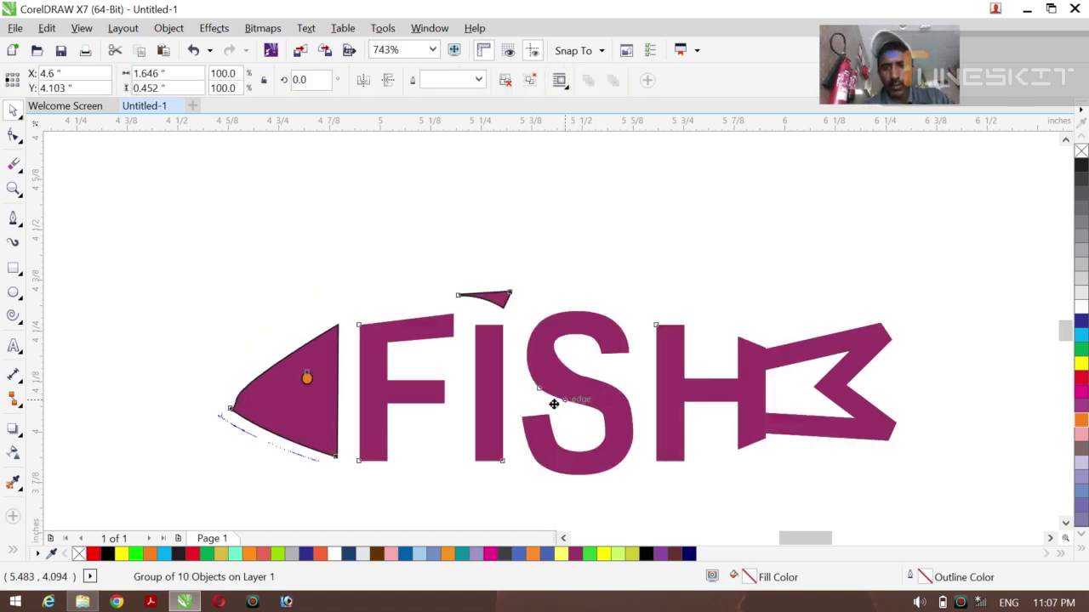
click(219, 285)
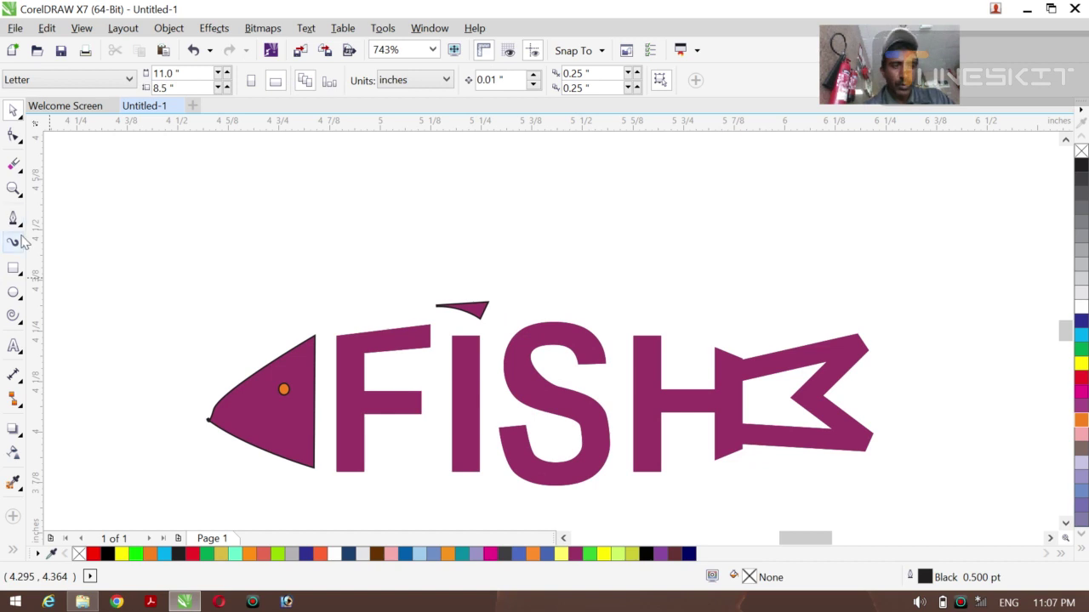
- Draw a closed upright petal about 0.032 by 0.1 inches above the fish's head using two opposing 3-Point Curves
click(19, 221)
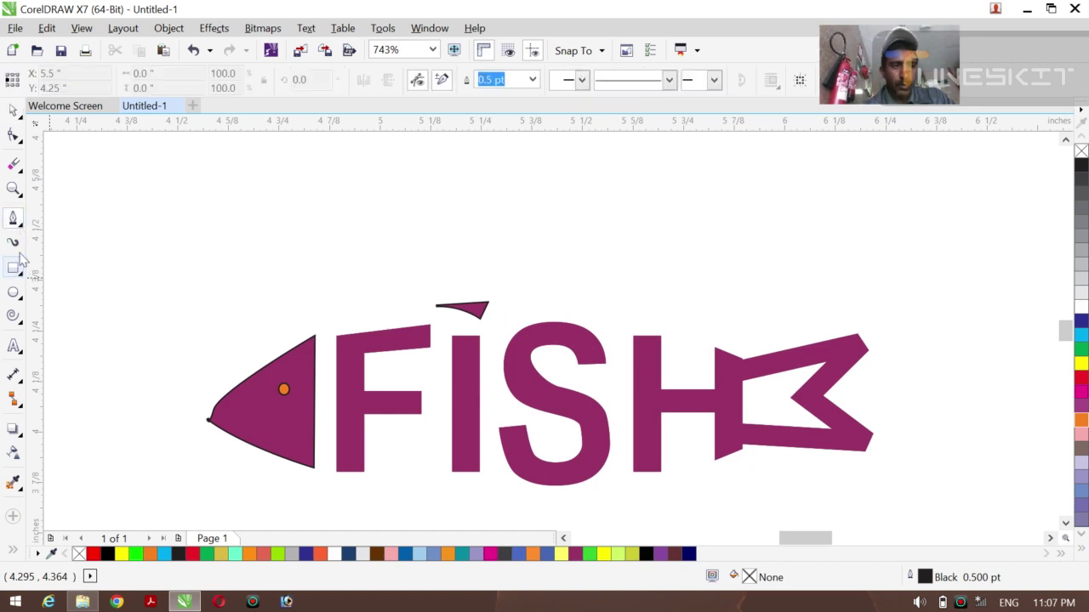
click(20, 226)
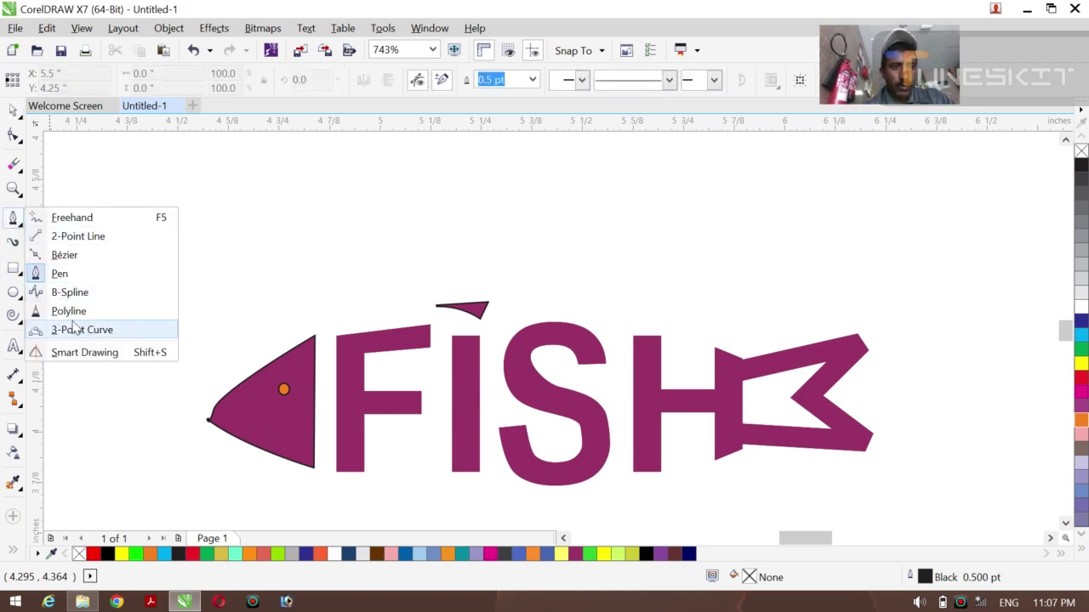
click(75, 330)
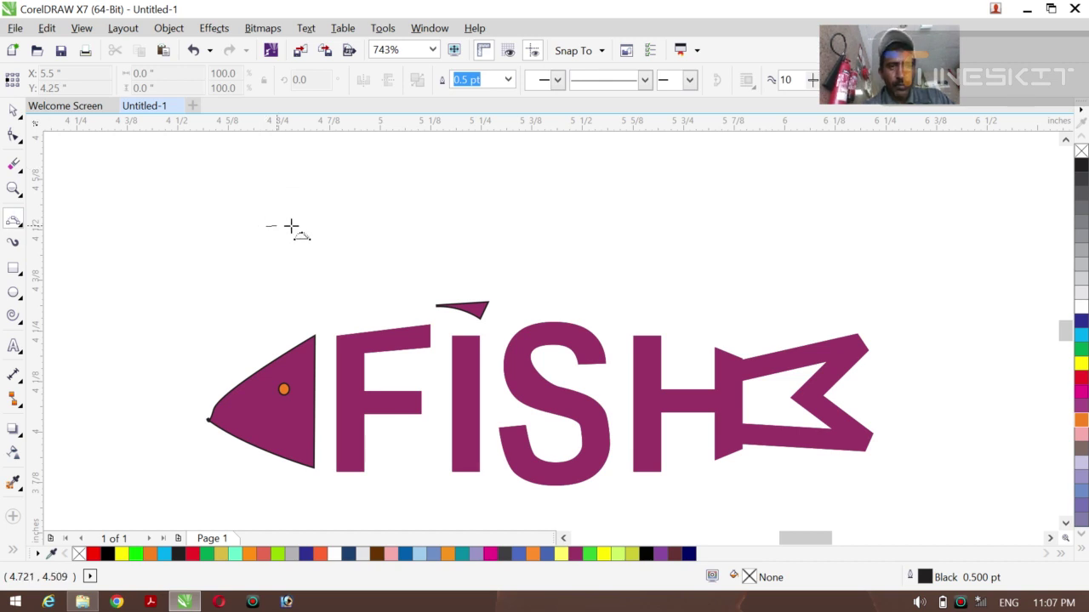
drag(265, 215, 274, 244)
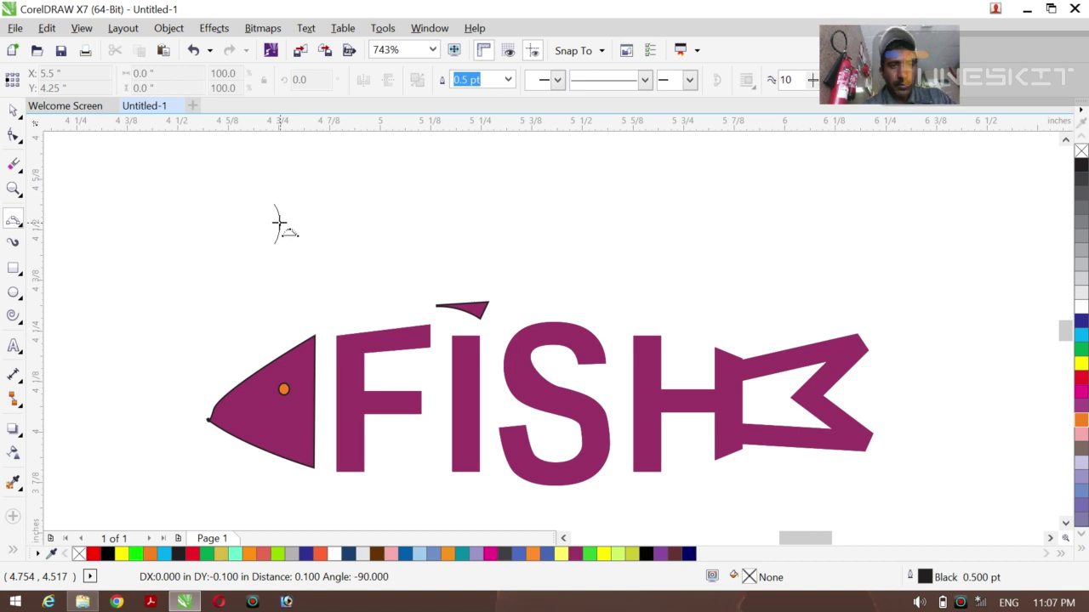
click(279, 223)
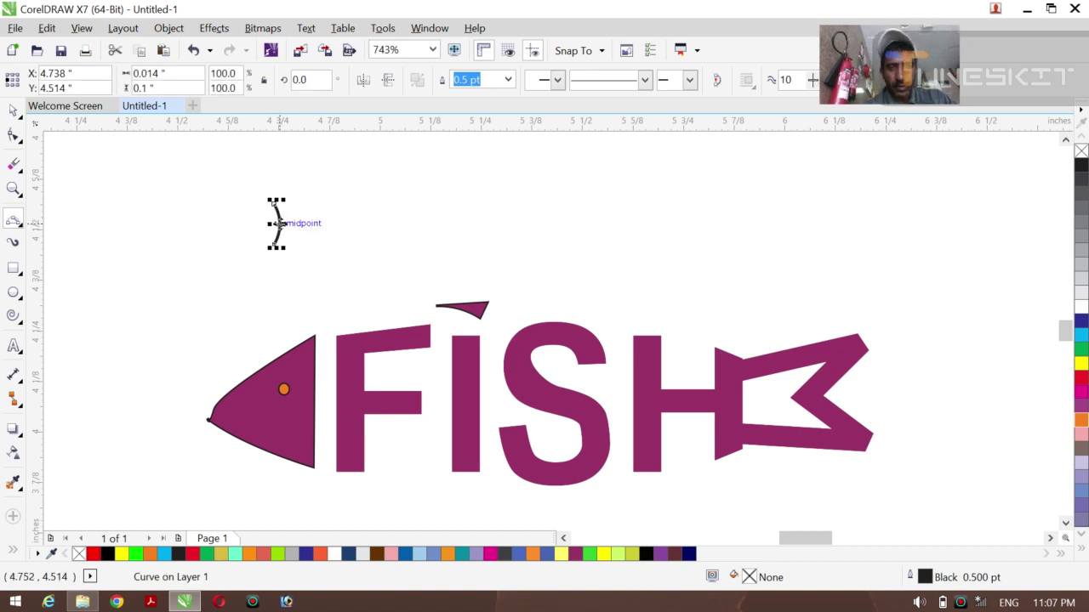
drag(273, 205, 273, 245)
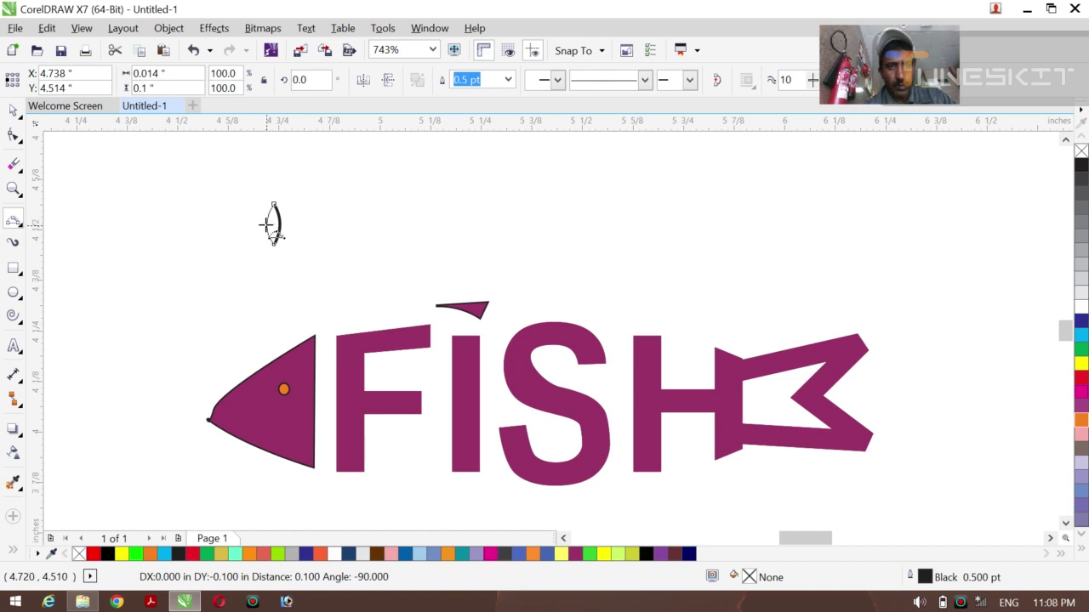
click(266, 223)
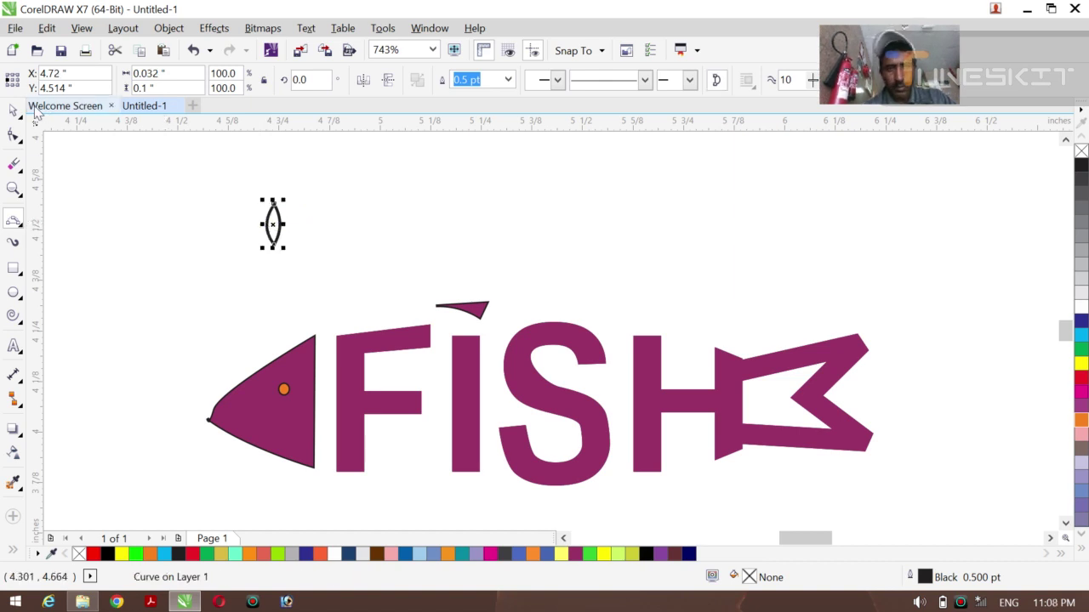
- Select the petal and set its outline width to Hairline
click(19, 115)
click(94, 189)
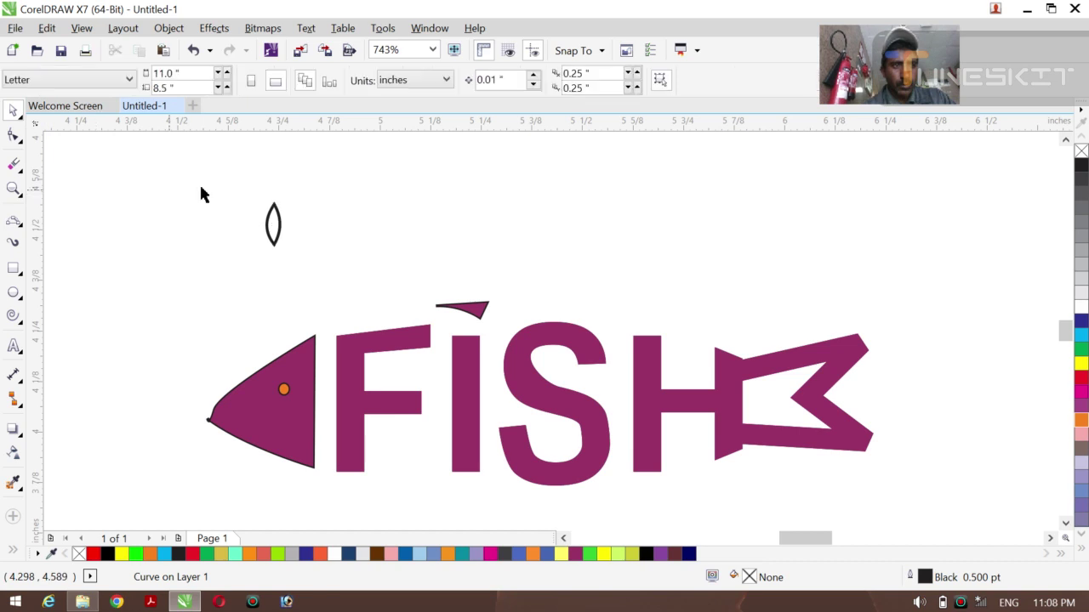
key(Tab)
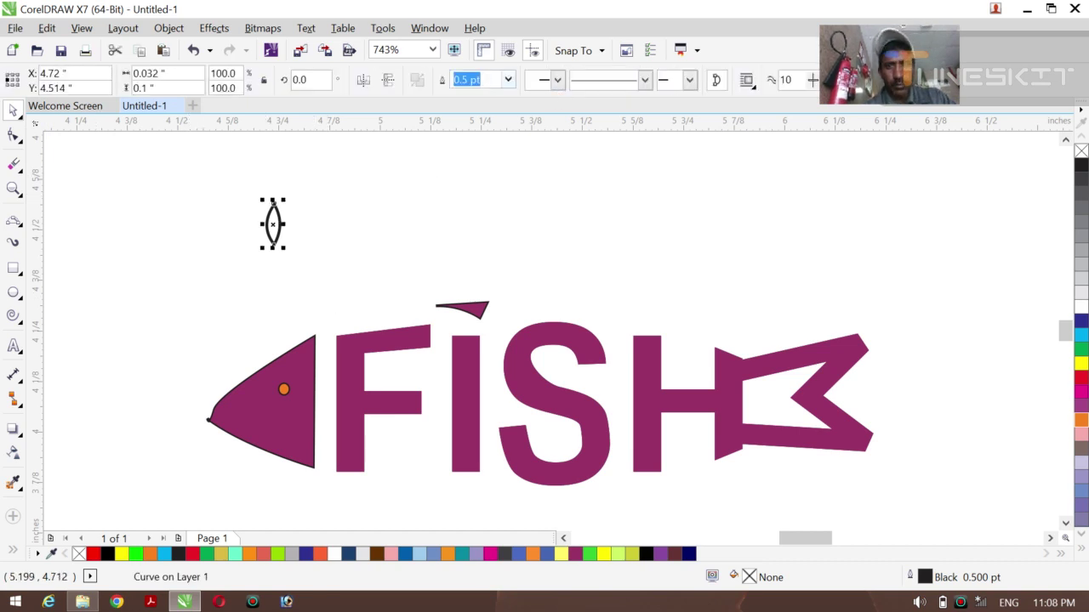
click(508, 79)
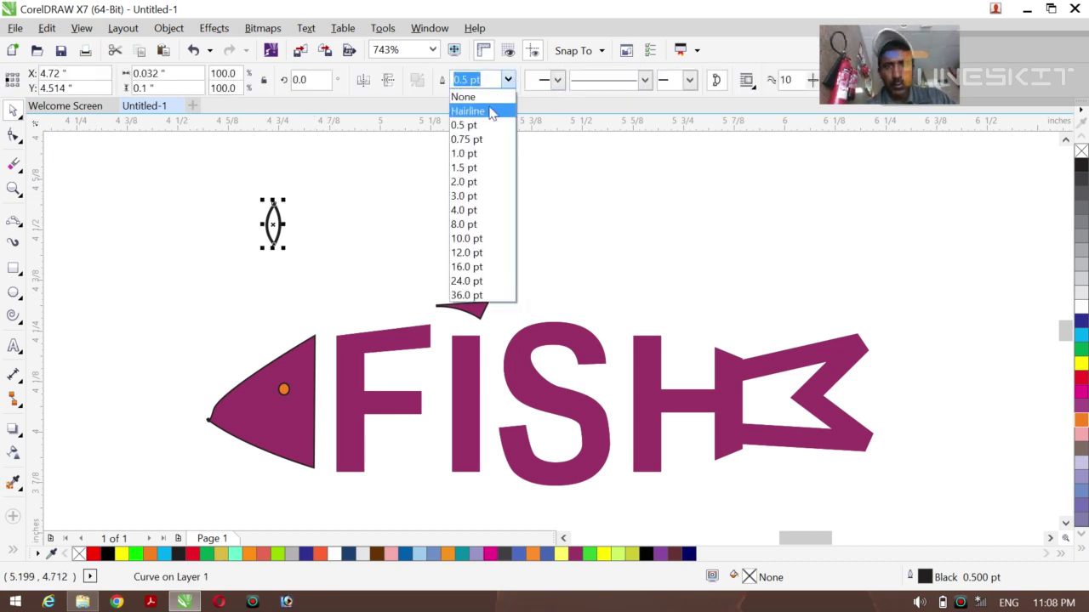
click(484, 110)
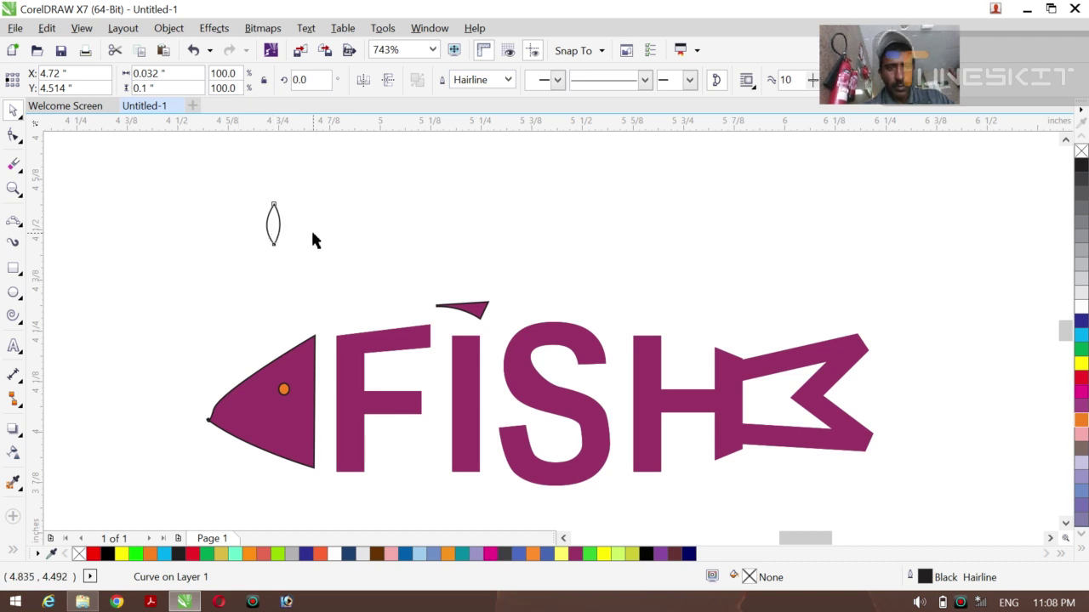
- Enlarge the petal proportionally to about 0.047 by 0.146 inches and move it up, above the letter F
click(287, 240)
click(278, 226)
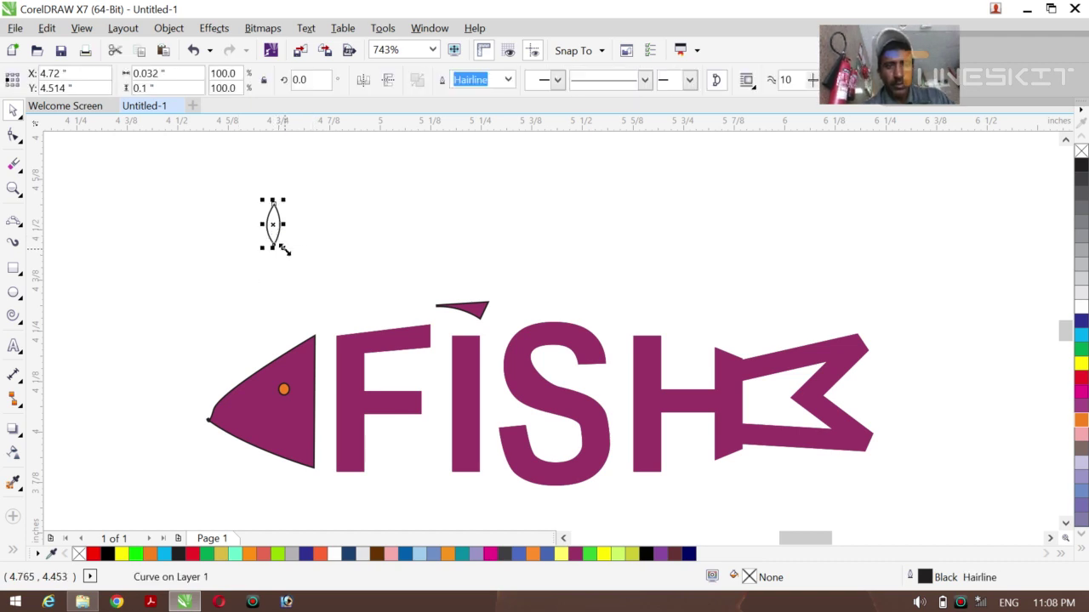
mouse_move(283, 247)
mouse_down()
mouse_move(294, 269)
mouse_move(280, 235)
mouse_move(464, 230)
mouse_move(351, 201)
mouse_move(364, 236)
mouse_move(336, 211)
mouse_move(339, 192)
mouse_move(339, 228)
mouse_up()
- Rotate a copy of the petal about 50 degrees clockwise around its lower tip and repeat until seven petals form a flower
click(339, 195)
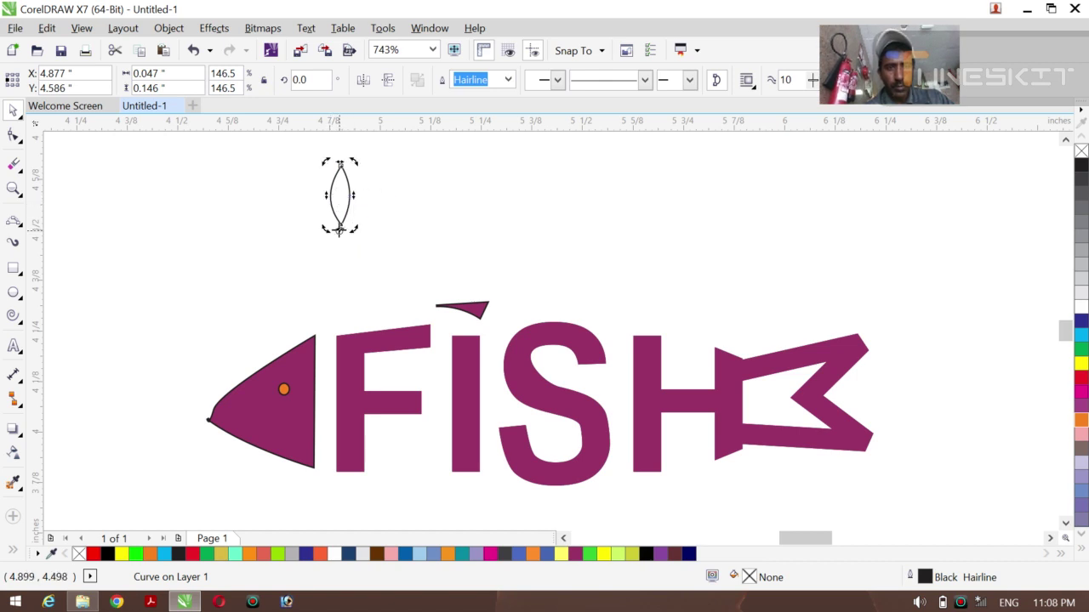
drag(357, 162, 399, 197)
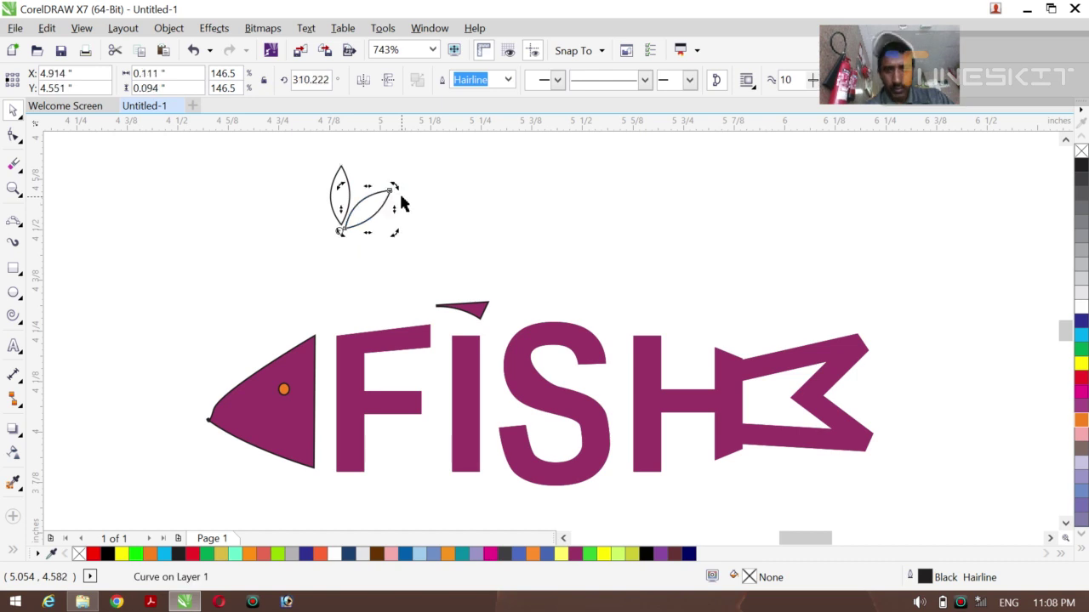
key(ctrl+r)
key(ctrl+r)
key(ctrl+r)
key(ctrl+r)
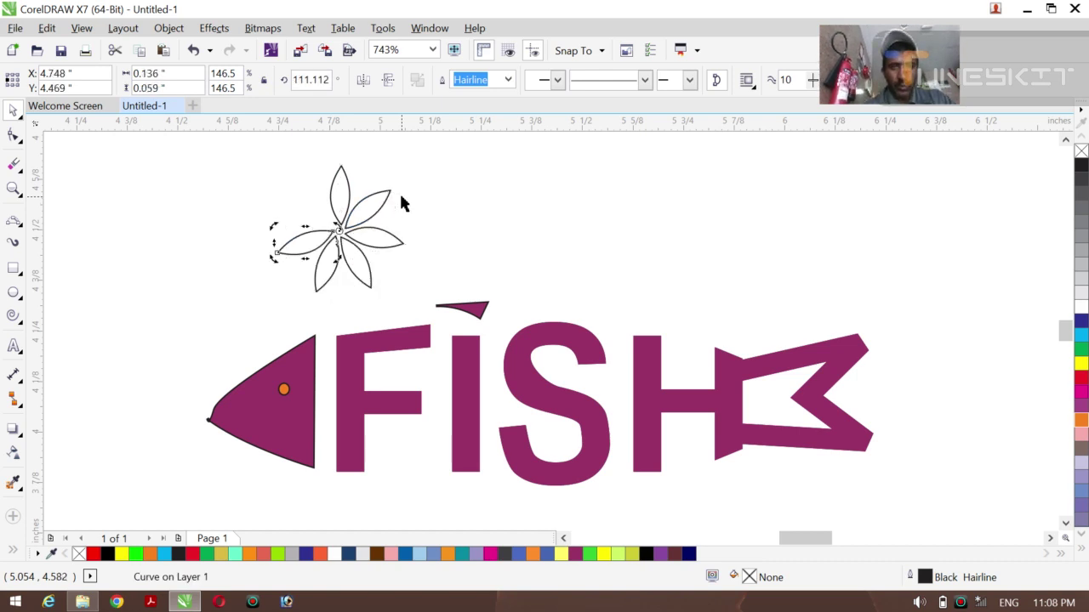
- Select all seven petals and fill them with red (C:0 M:100 Y:100 K:0)
click(231, 254)
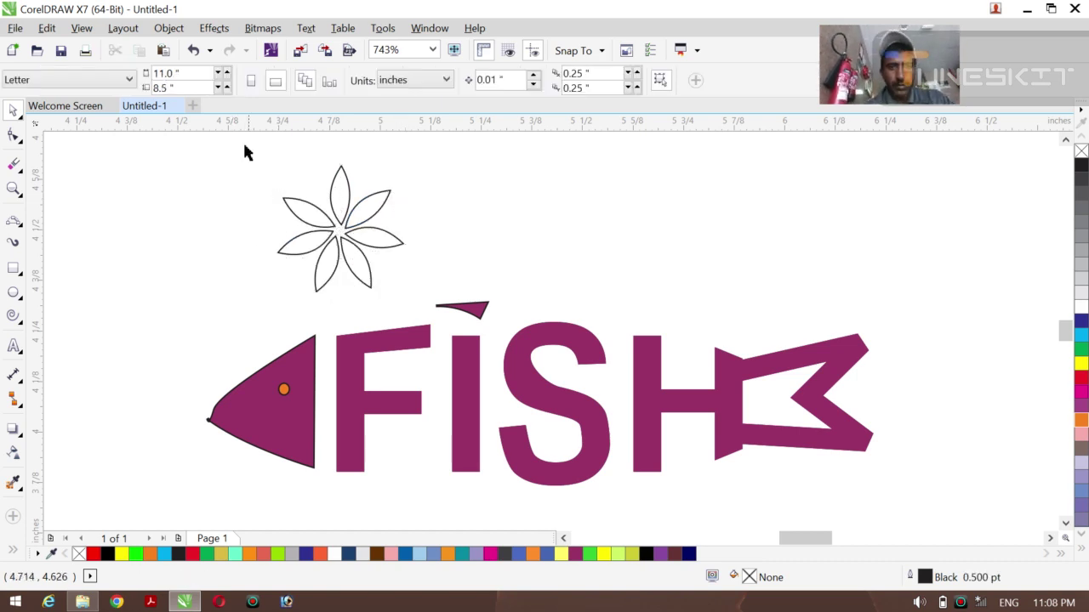
drag(243, 148, 419, 306)
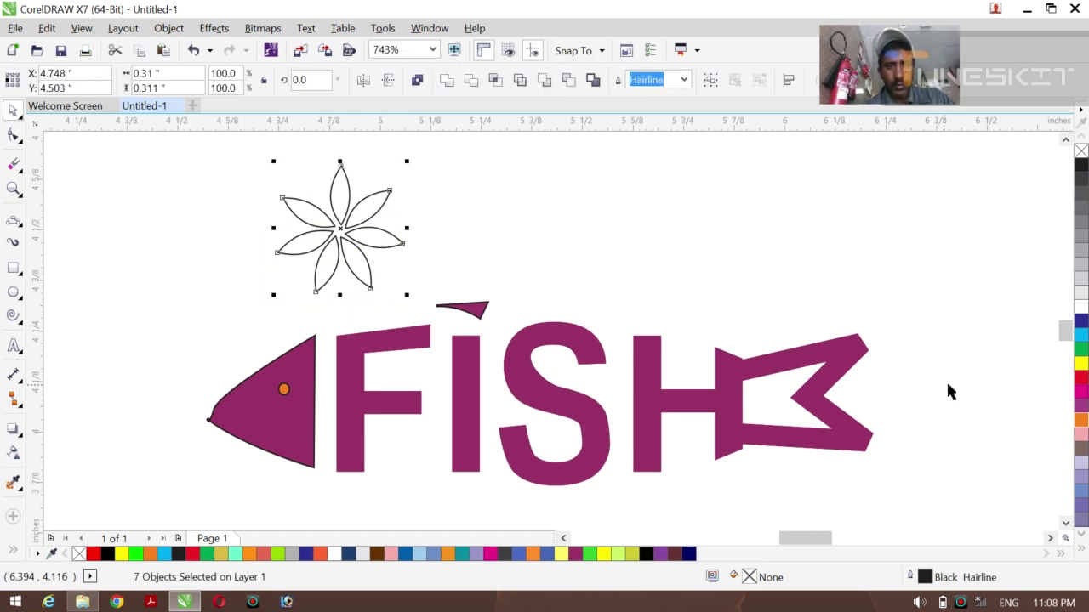
click(1082, 379)
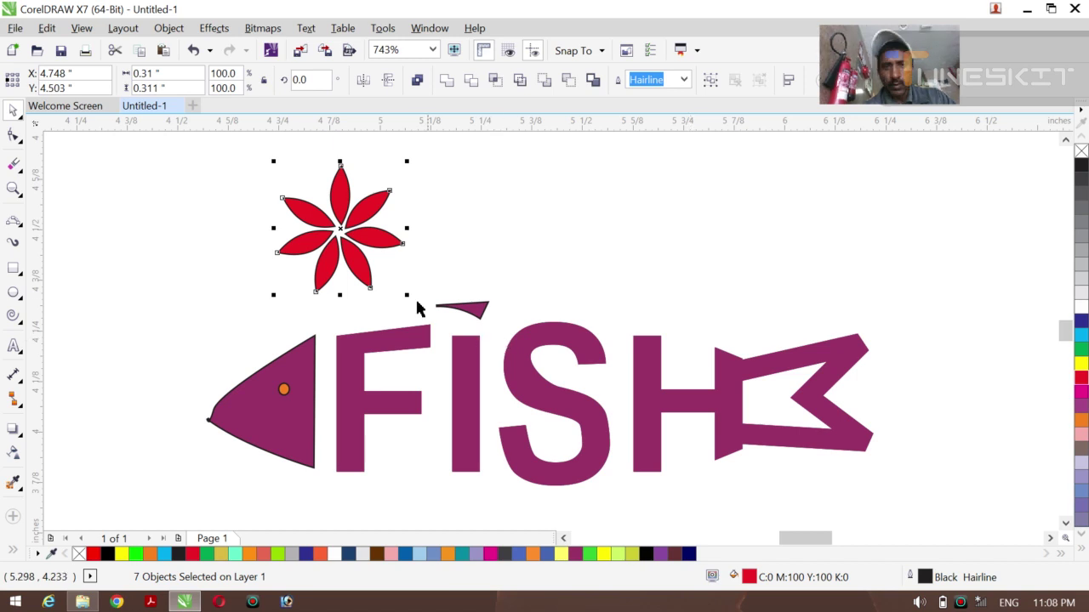
- Add two smaller centered copies of the petals: one about 0.215 by 0.217 inches in white, another about 0.133 by 0.134 inches in dark blue
drag(408, 297, 387, 285)
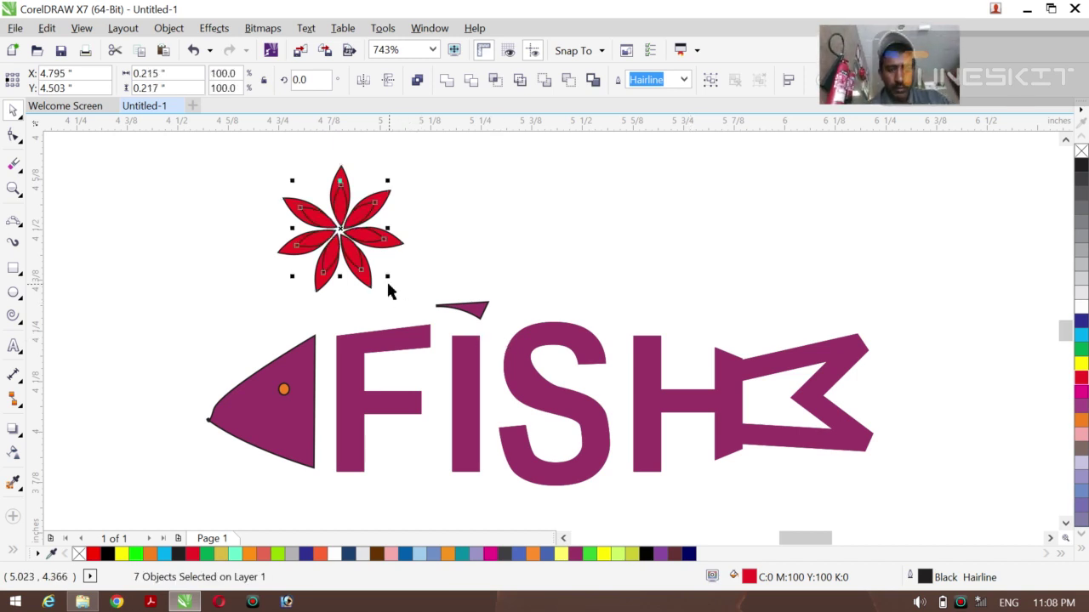
click(1081, 308)
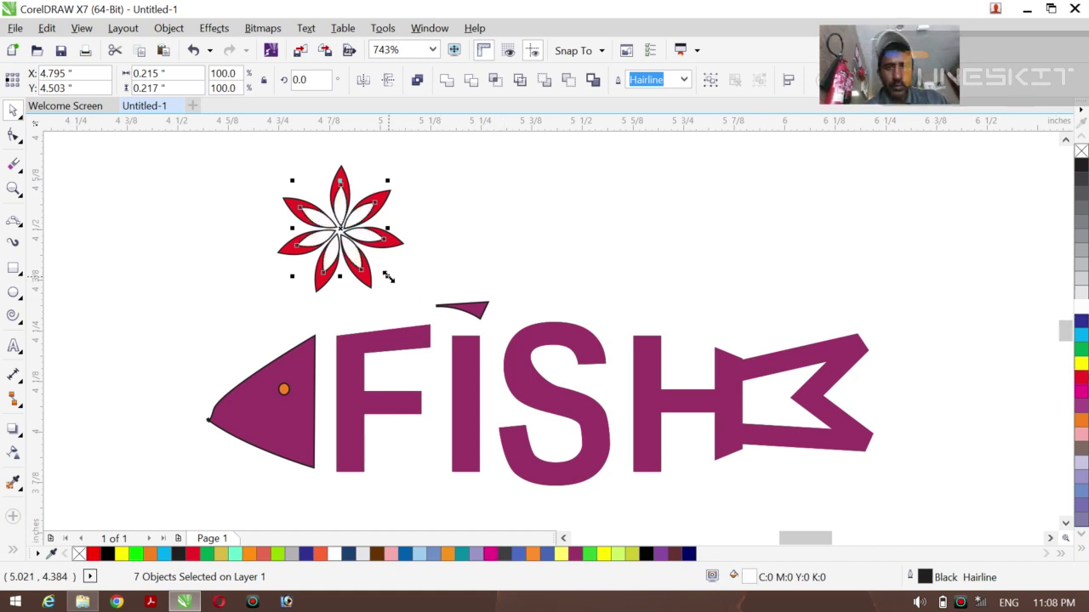
mouse_move(388, 277)
mouse_down()
mouse_move(369, 262)
mouse_move(372, 271)
mouse_up()
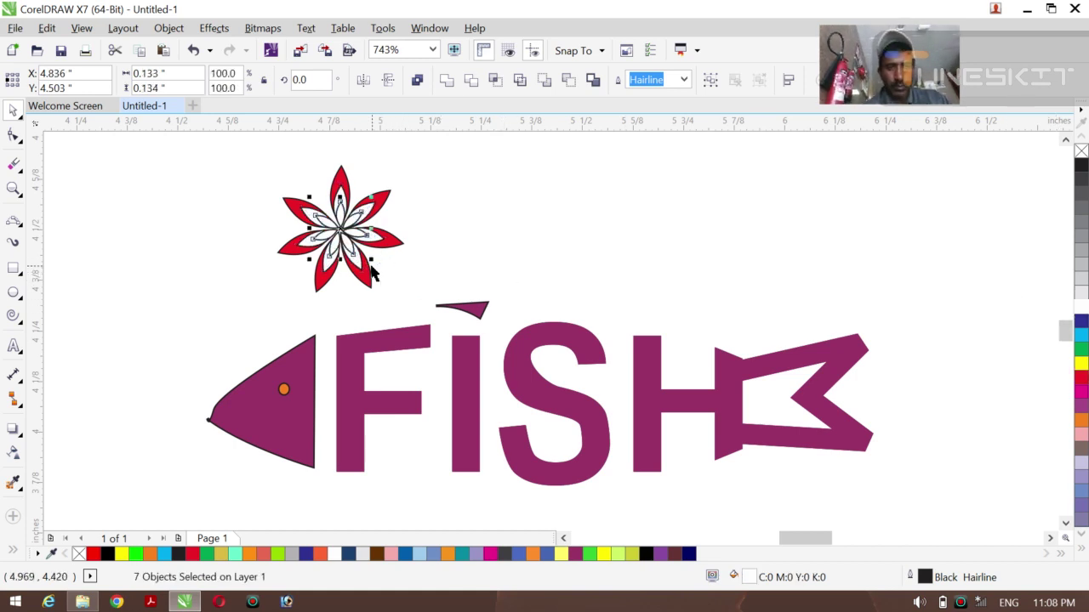
click(1079, 321)
click(547, 218)
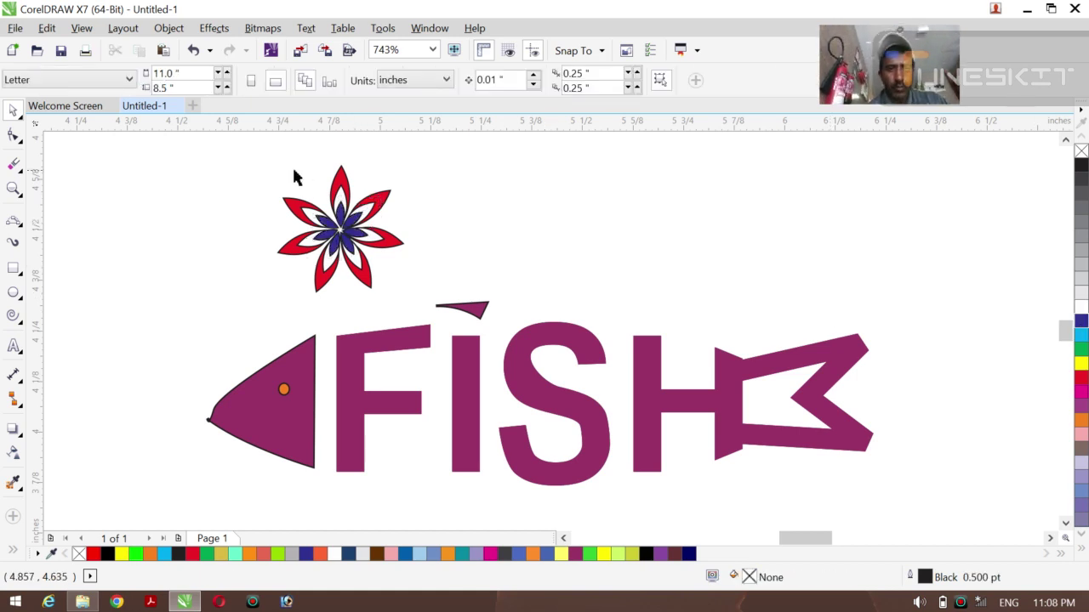
- Select all the petals of the flower above the letter F and remove their outlines
drag(262, 159, 420, 296)
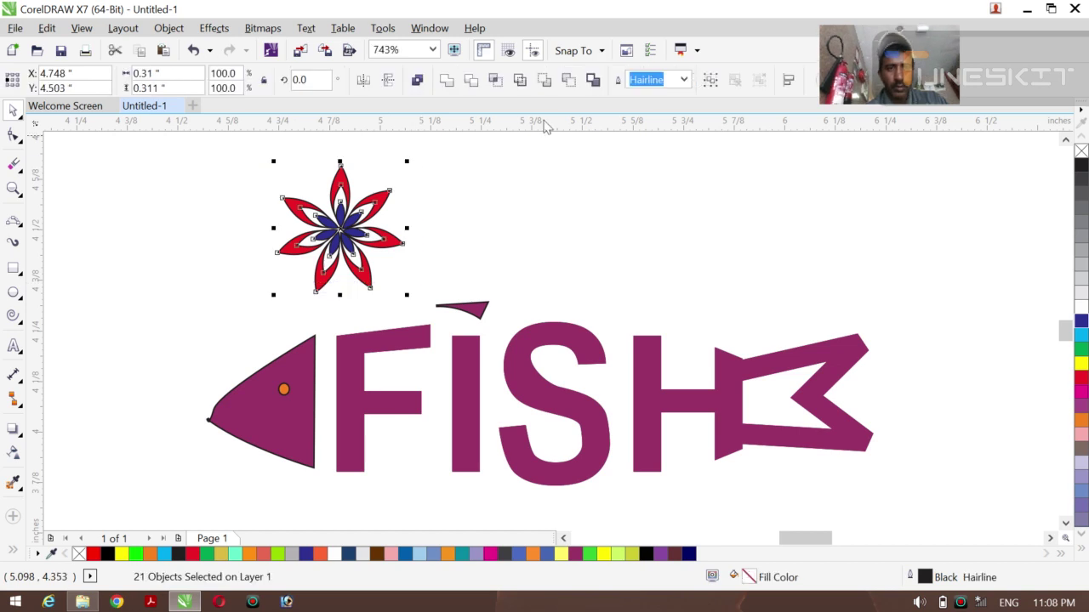
click(680, 81)
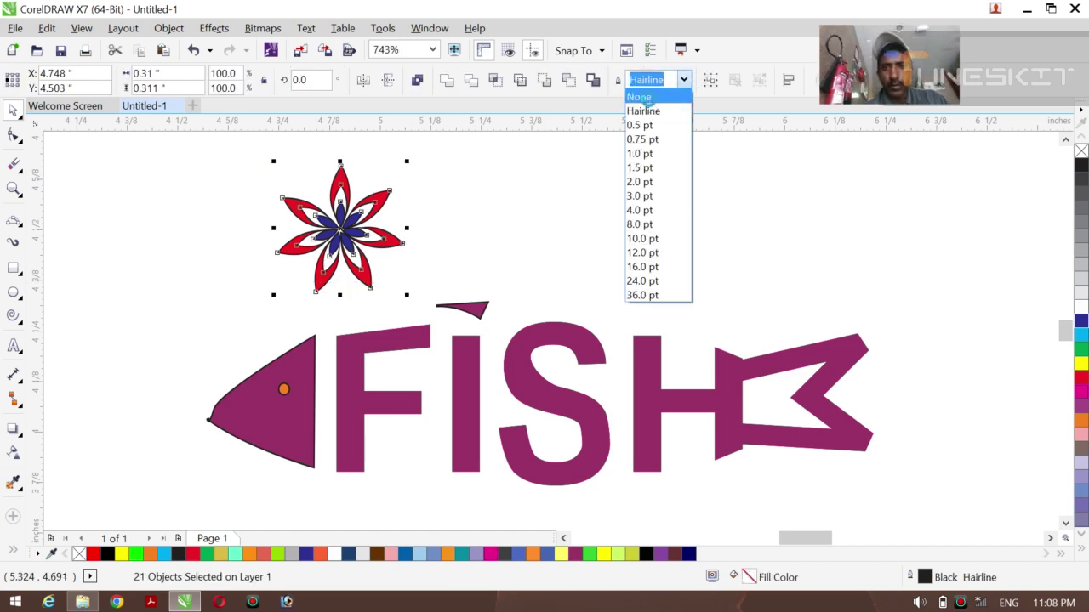
click(648, 100)
click(214, 160)
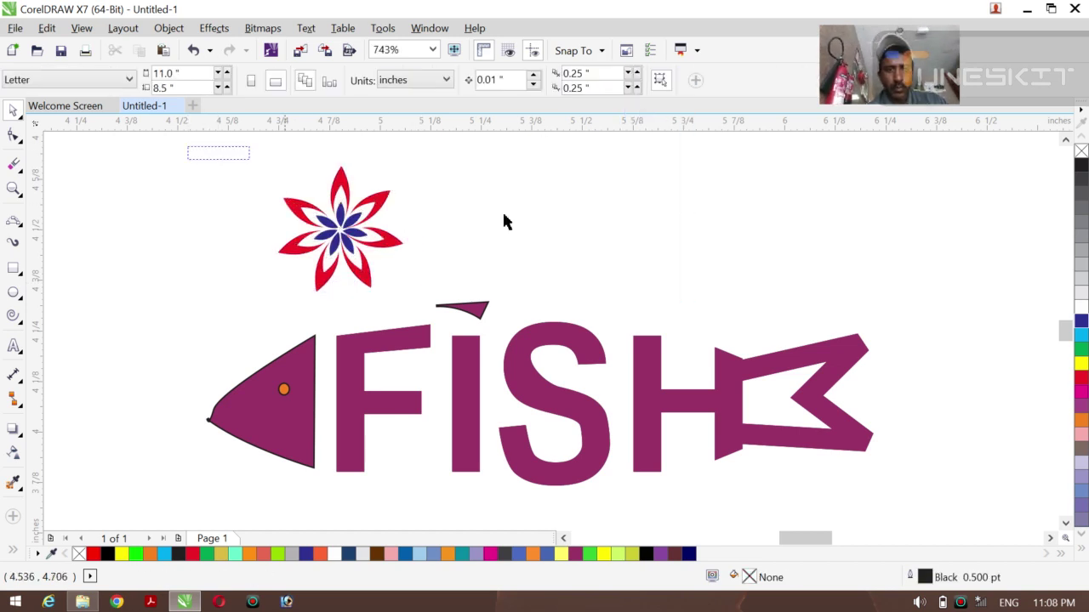
- Move the flower into the empty area left of the FISH wordmark and leave two copies stacked vertically there
drag(478, 316, 267, 157)
drag(339, 229, 129, 320)
click(230, 290)
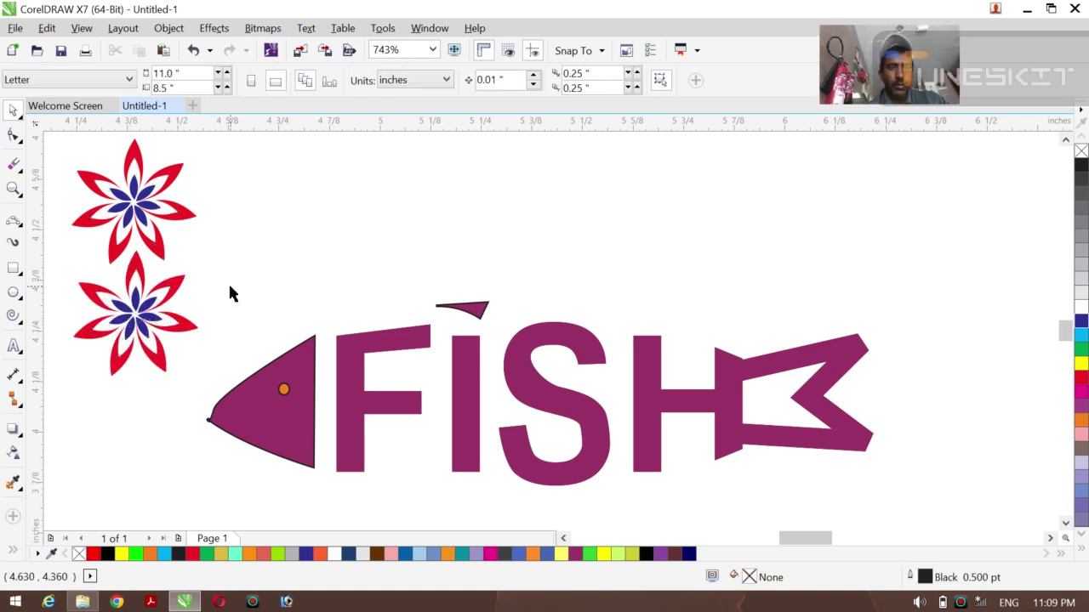
- Draw a narrow upright ellipse about 0.031 by 0.151 inches above the letter F and fill it with green (C:100 M:0 Y:100 K:0)
click(12, 293)
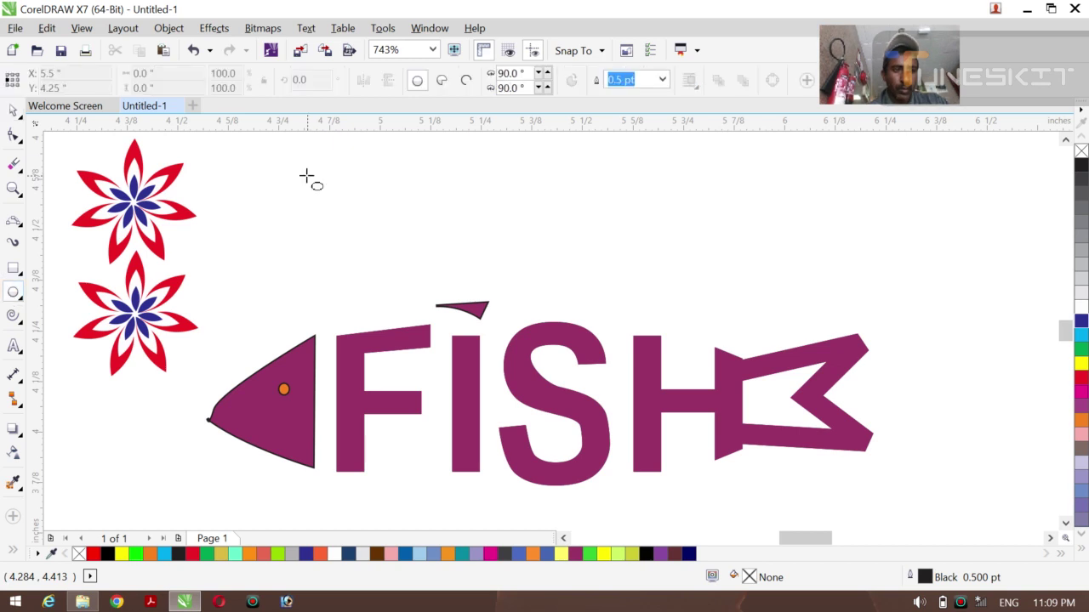
drag(337, 195, 347, 254)
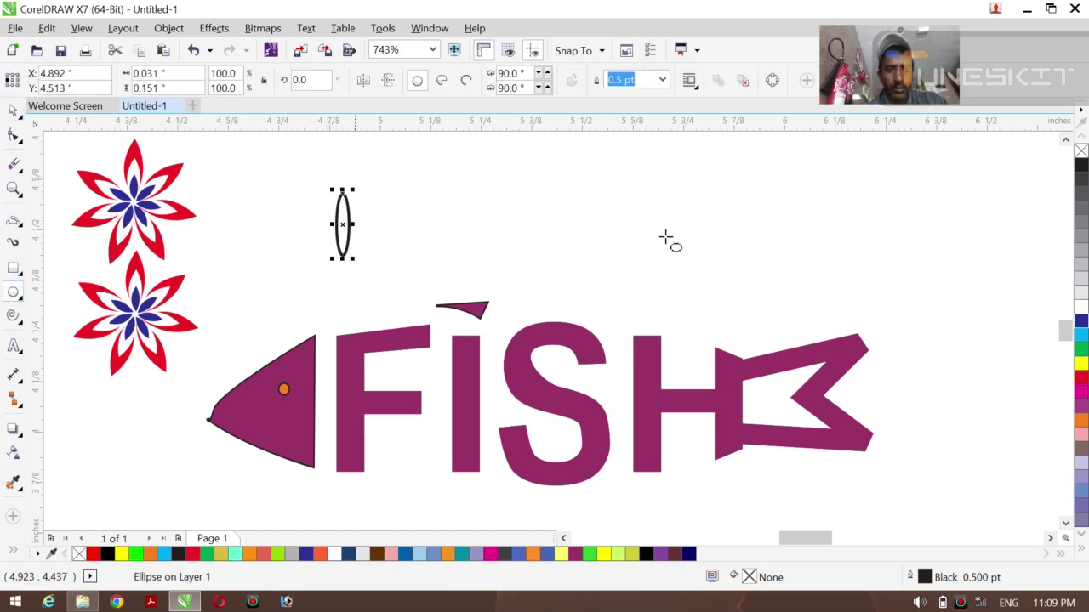
click(1081, 351)
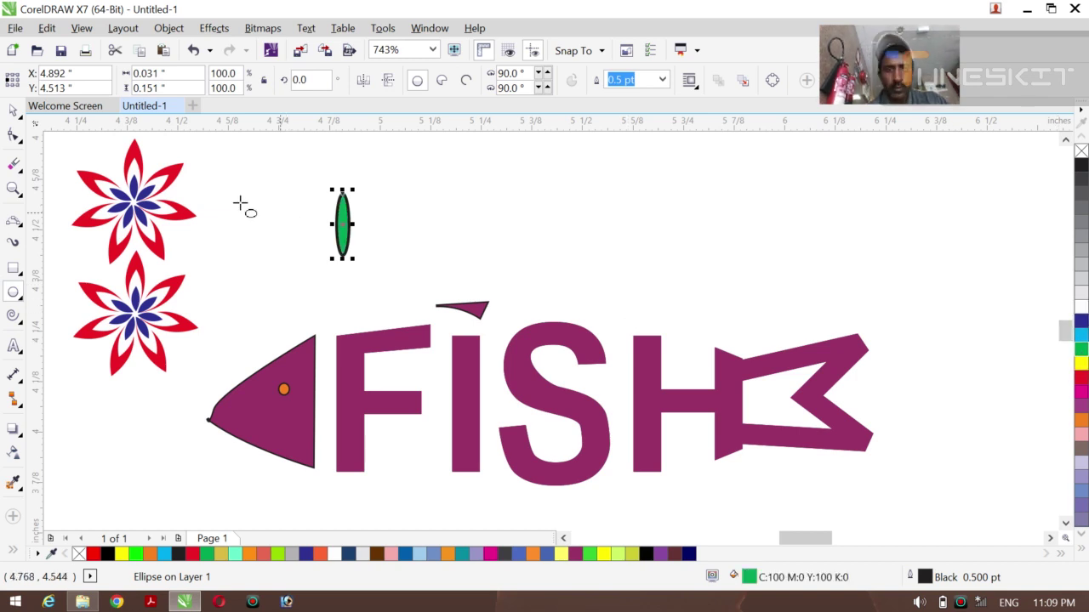
drag(298, 211, 65, 131)
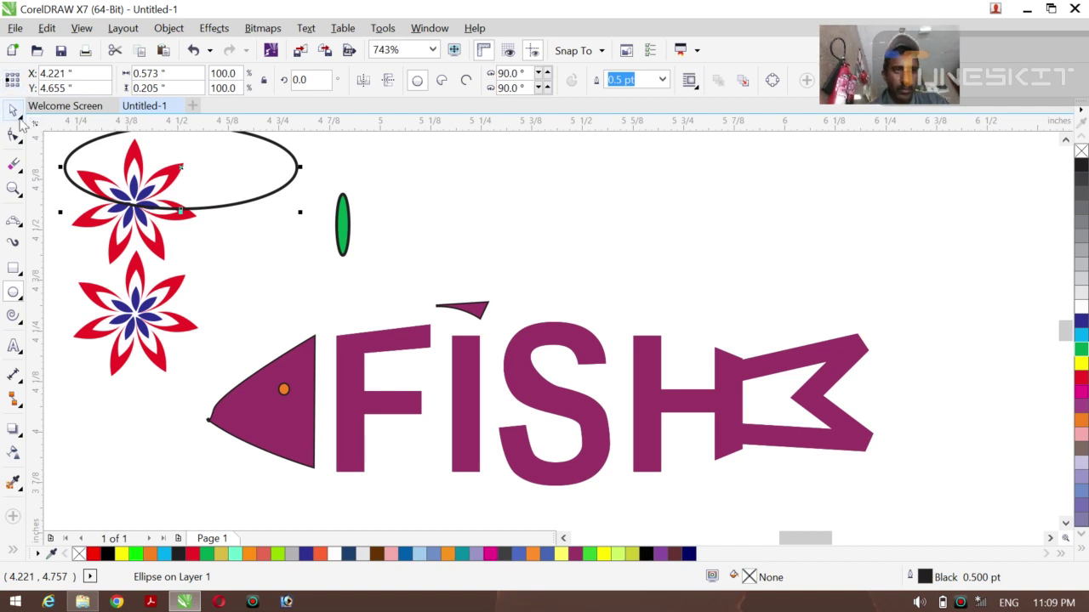
click(14, 112)
key(Delete)
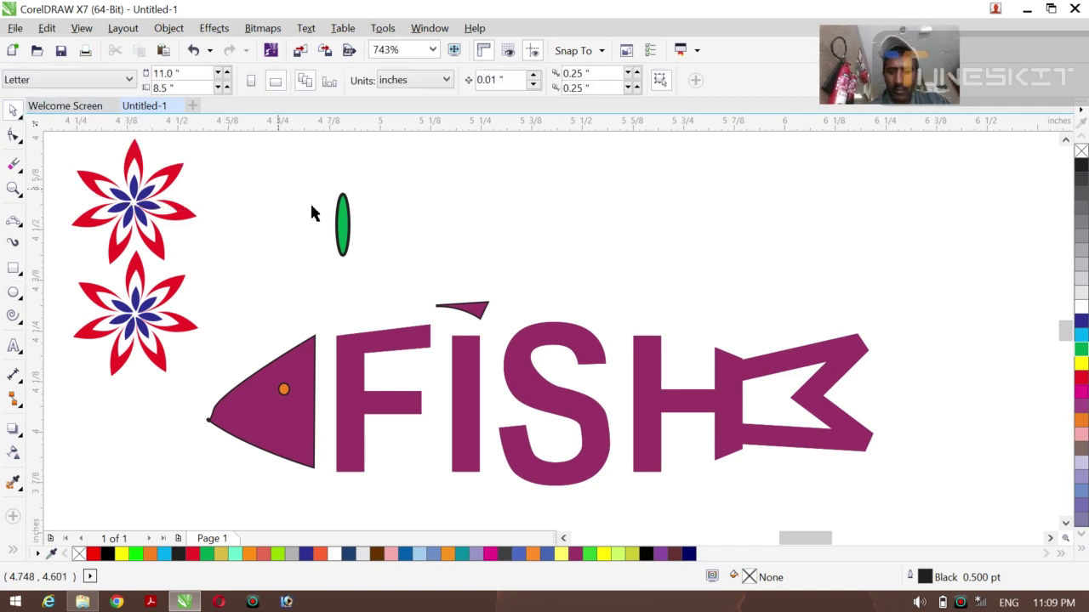
- Remove the outline of the green ellipse
click(343, 227)
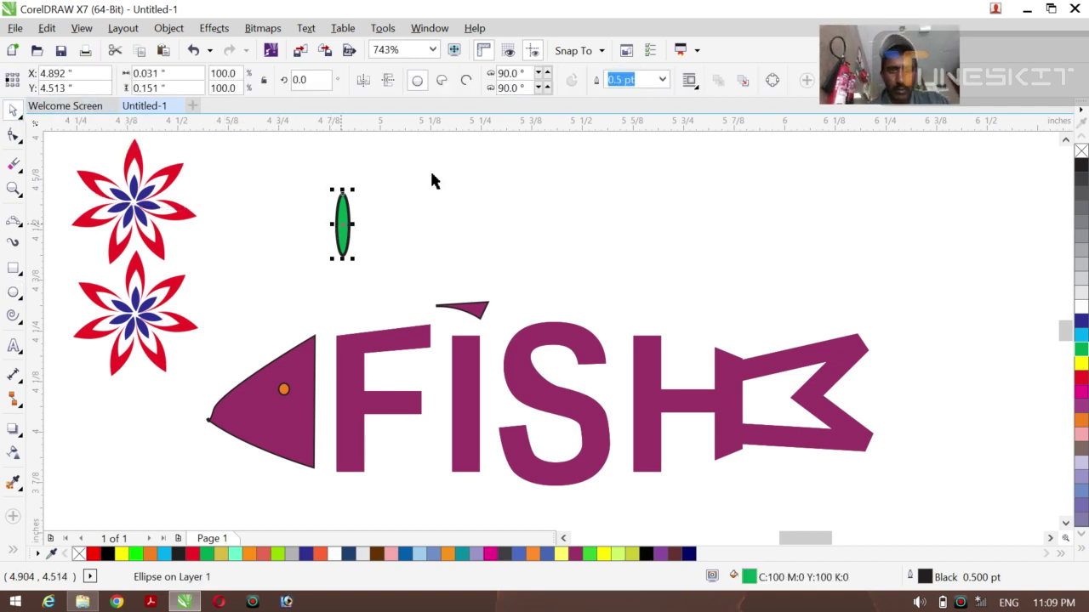
click(662, 79)
click(624, 98)
click(490, 240)
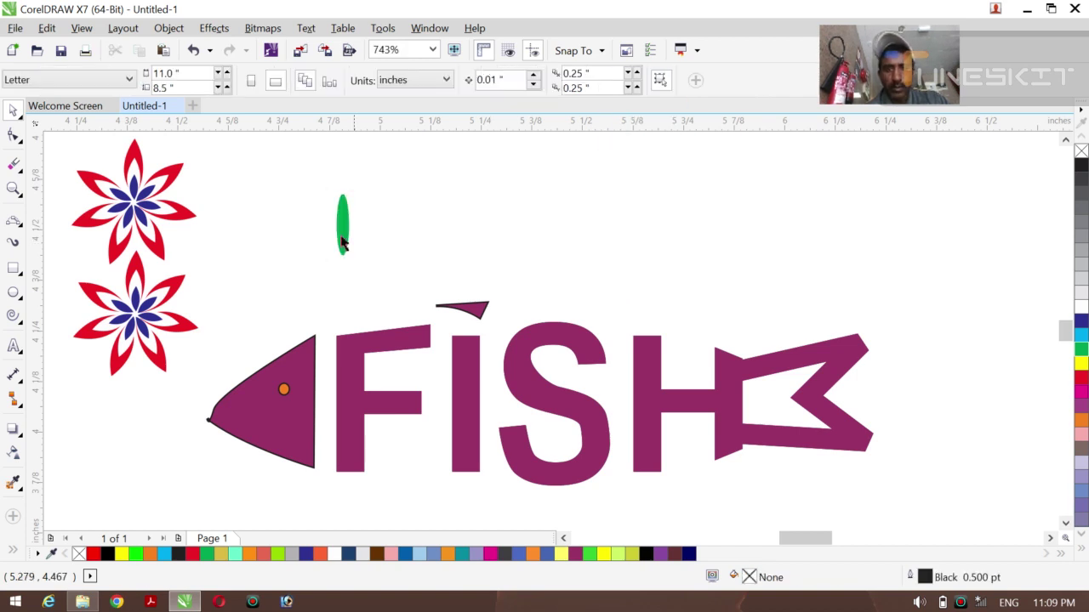
- Rotate a copy of the green ellipse about 17.5 degrees clockwise around its center and repeat until twelve ellipses form a full flower
click(340, 222)
click(341, 221)
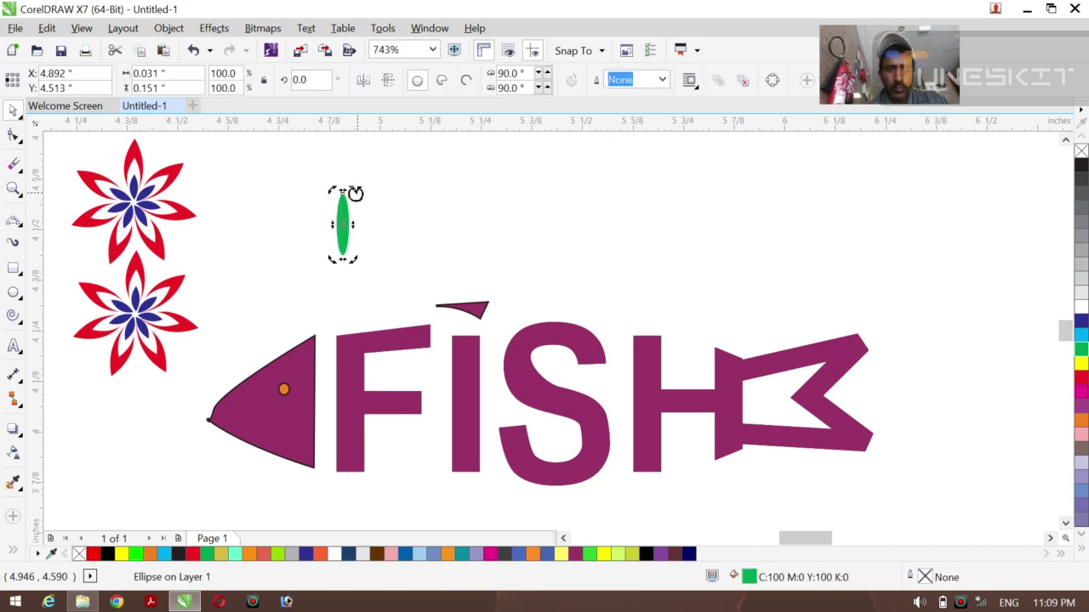
drag(354, 194, 362, 198)
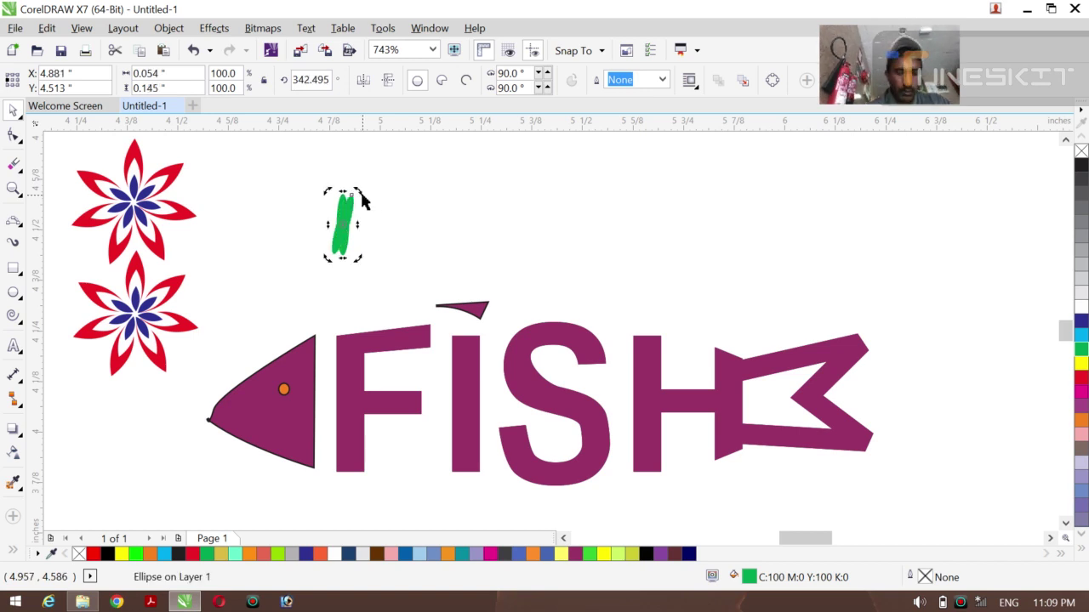
key(ctrl+r)
key(ctrl+r)
key(ctrl+r)
key(ctrl+r)
key(ctrl+r)
key(ctrl+r)
key(ctrl+r)
key(ctrl+r)
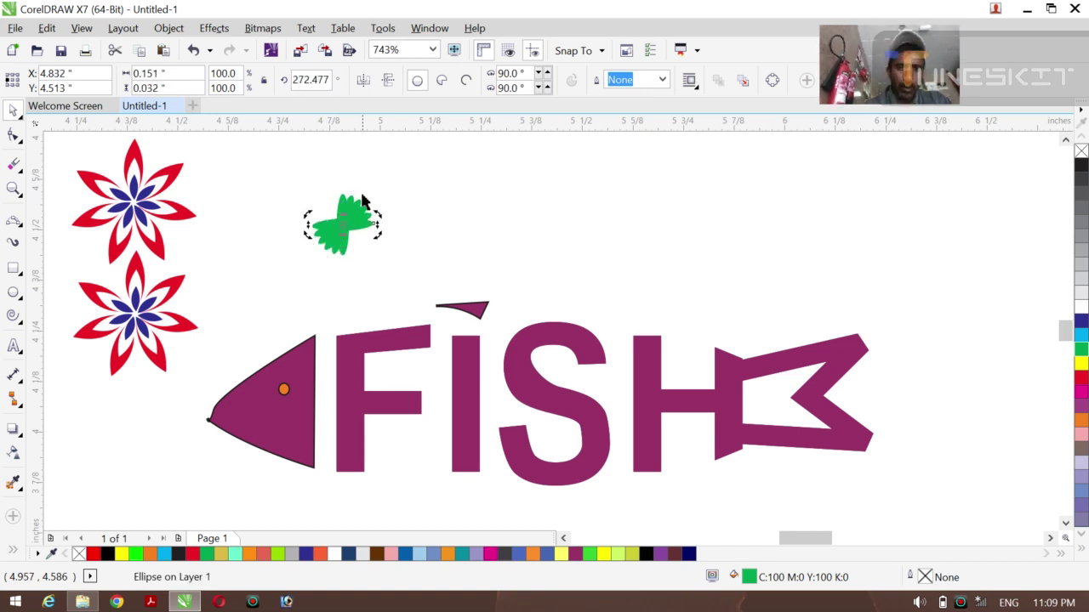
key(ctrl+r)
key(ctrl+r)
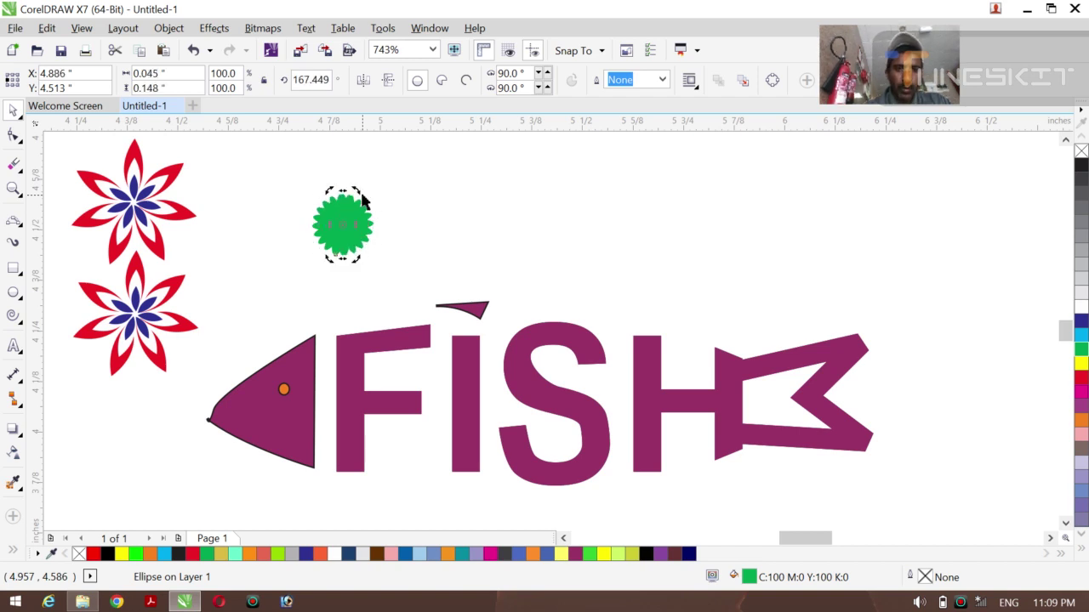
- Select all twelve green ellipses, convert them to curves and switch to node editing
click(20, 126)
drag(256, 174, 415, 277)
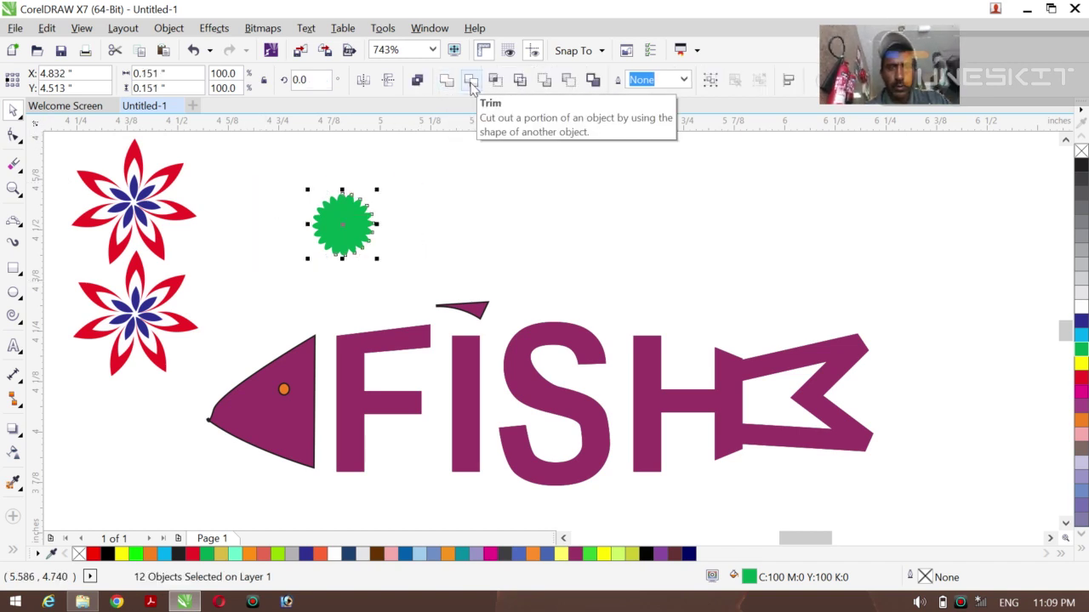
right_click(341, 225)
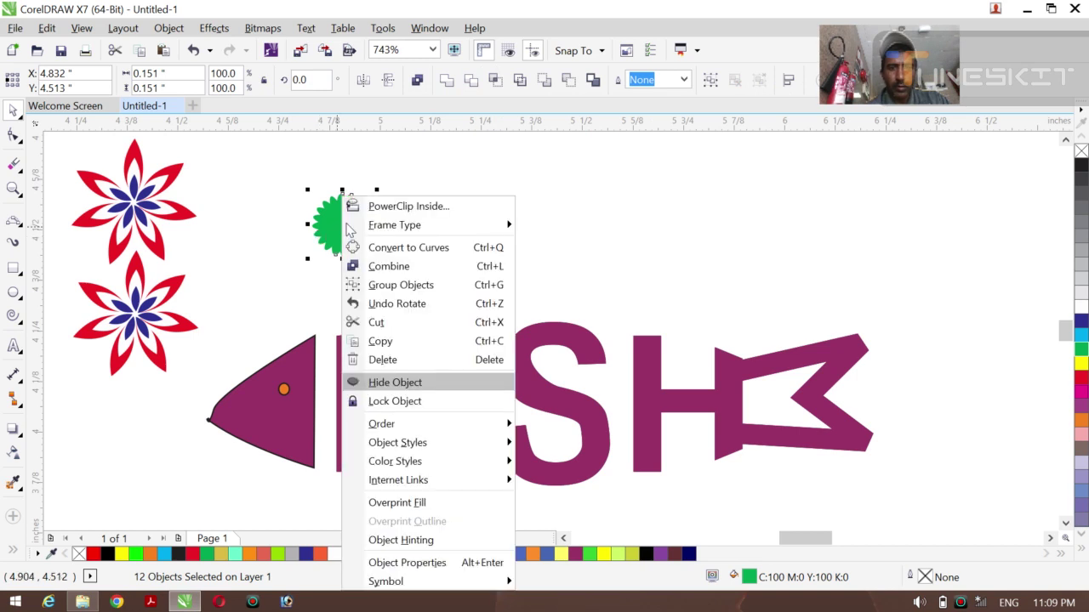
click(424, 264)
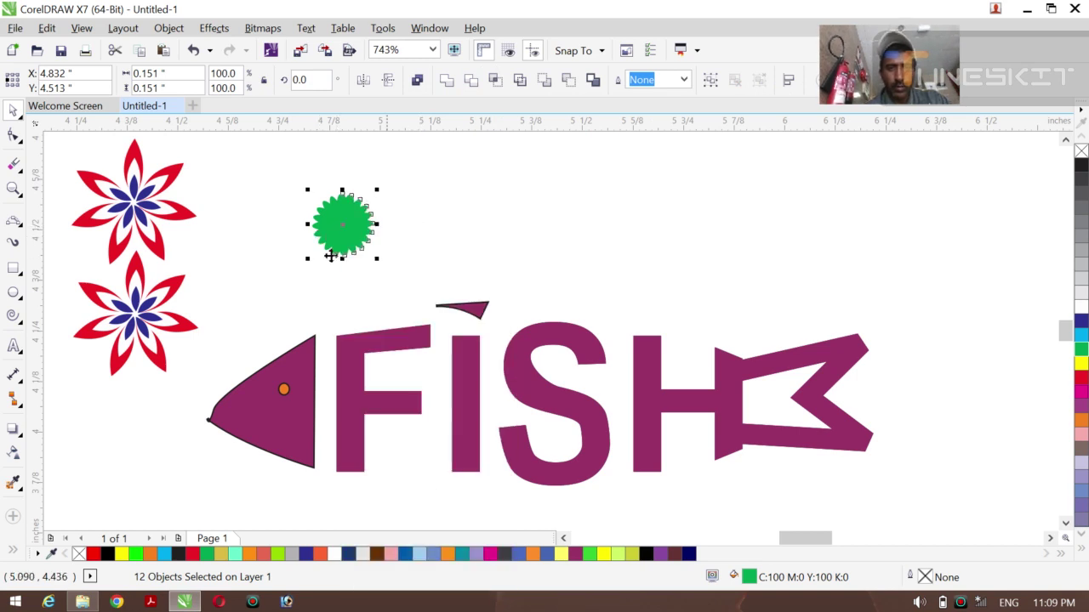
key(F10)
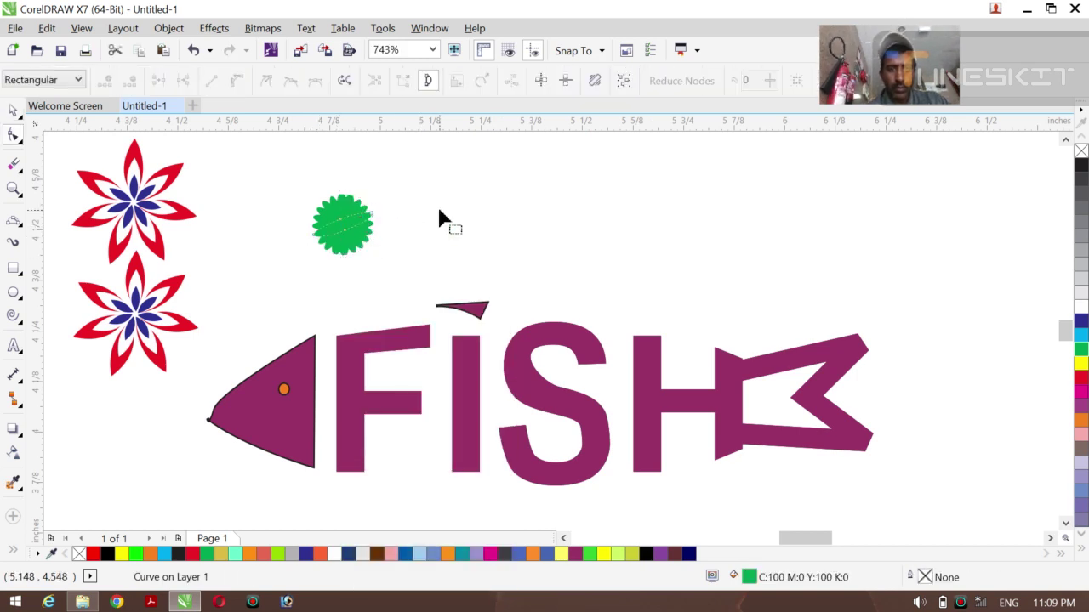
- Undo the curve conversion and the rotated copies back to the single green ellipse
key(ctrl+z)
key(ctrl+z)
key(ctrl+z)
key(ctrl+z)
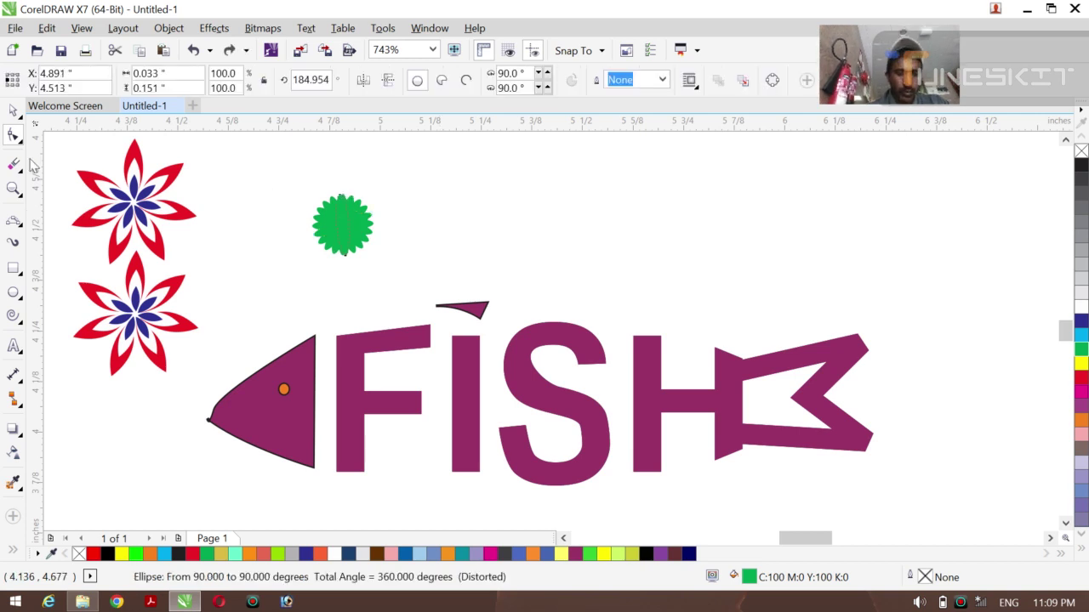
key(ctrl+z)
key(ctrl+z)
key(ctrl+z)
key(ctrl+z)
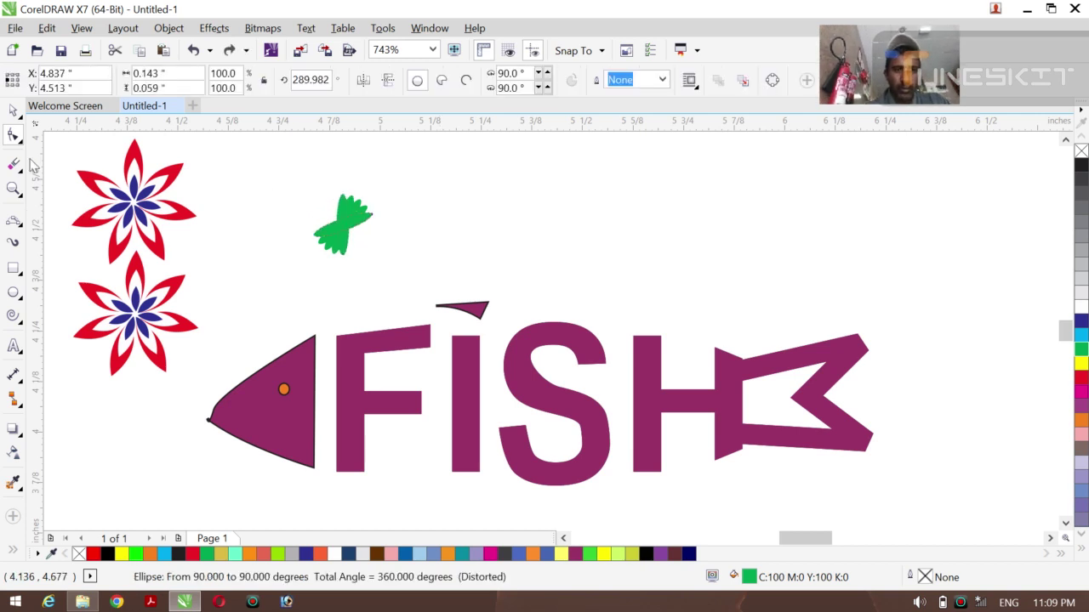
key(ctrl+z)
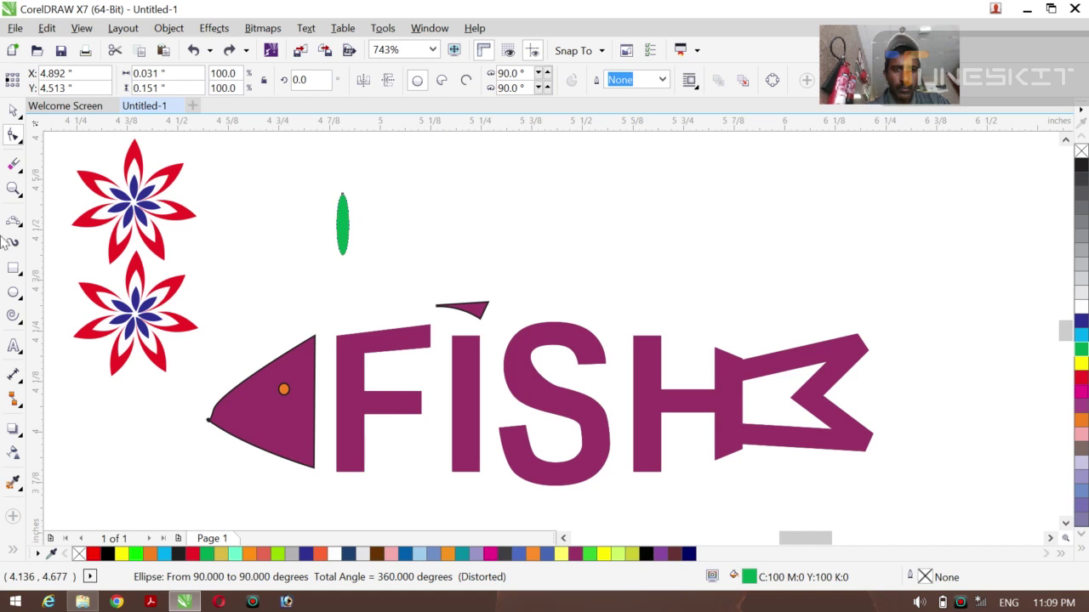
- Stretch the green ellipse vertically to about 0.031 by 0.237 inches and move it slightly upward
click(14, 112)
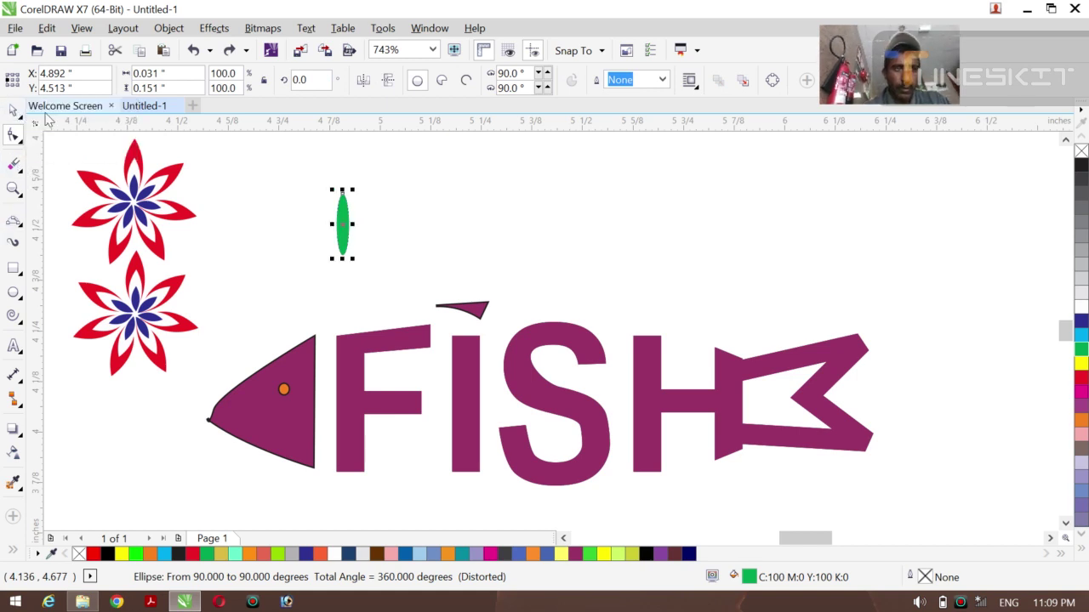
drag(342, 257, 342, 290)
drag(342, 238, 340, 219)
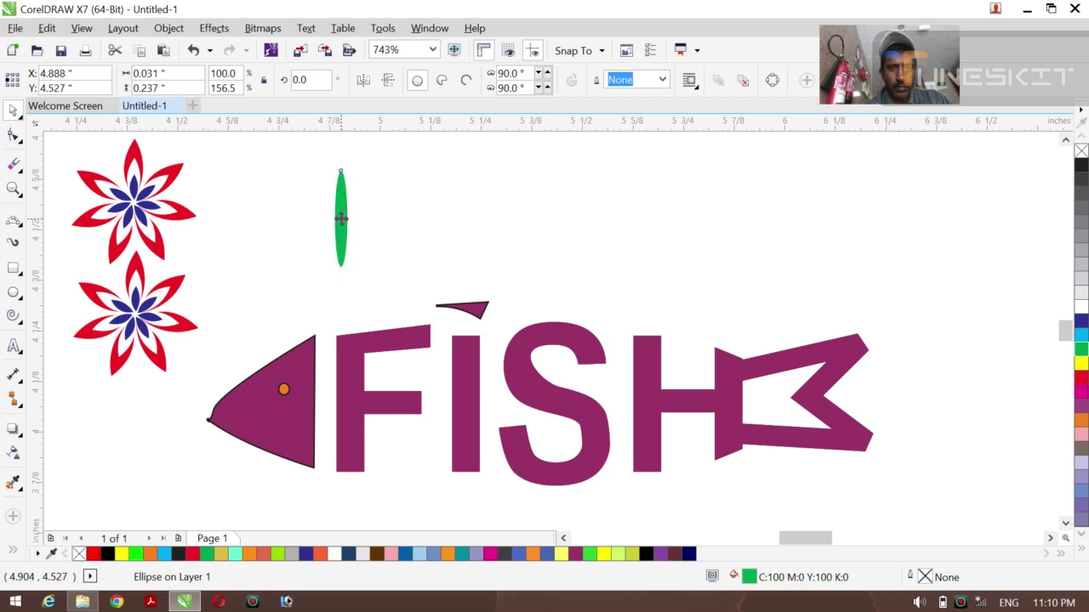
- Rotate a copy of the stretched ellipse about 22 degrees clockwise around its center and repeat until nine ellipses form a flower
click(340, 219)
drag(352, 167, 369, 176)
key(ctrl+r)
key(ctrl+r)
key(ctrl+r)
key(ctrl+r)
key(ctrl+r)
key(ctrl+r)
key(ctrl+r)
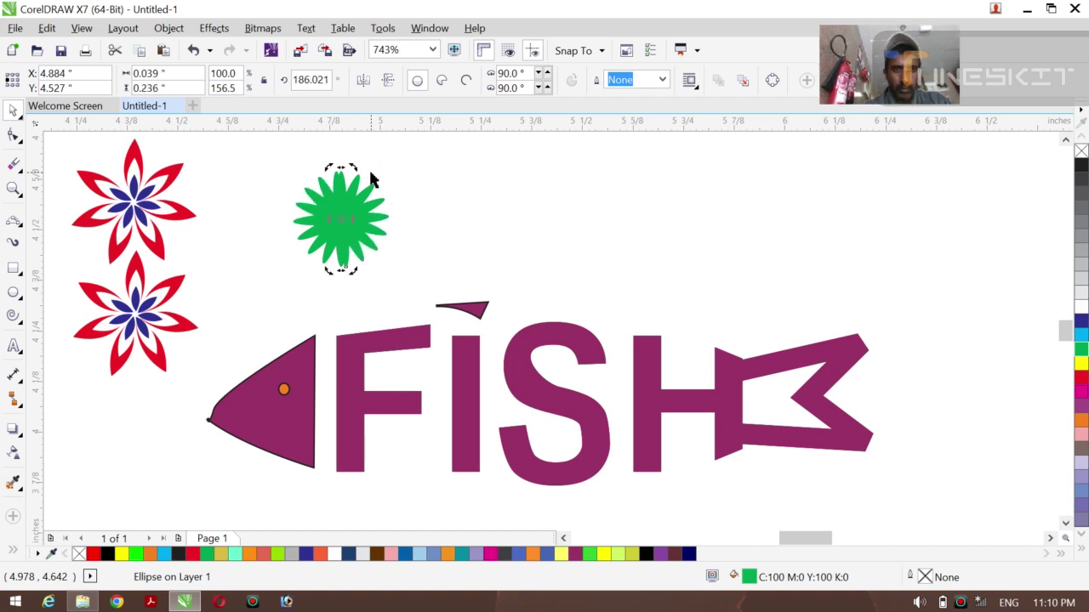
- Select all nine green ellipses and simplify their overlaps, undoing a Front Minus Back attempt
click(20, 124)
click(217, 165)
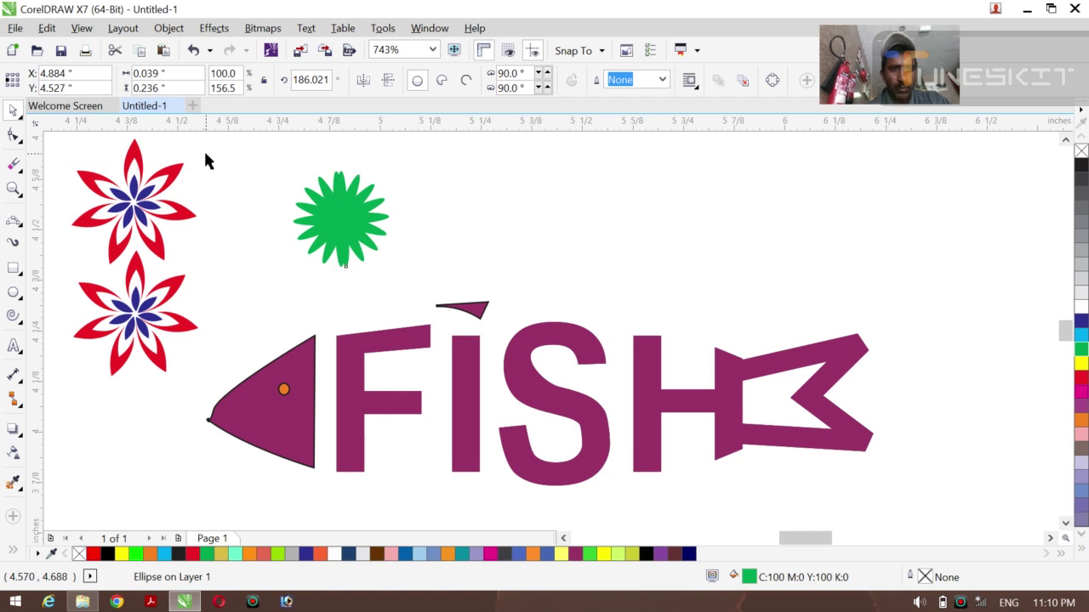
drag(205, 155, 410, 274)
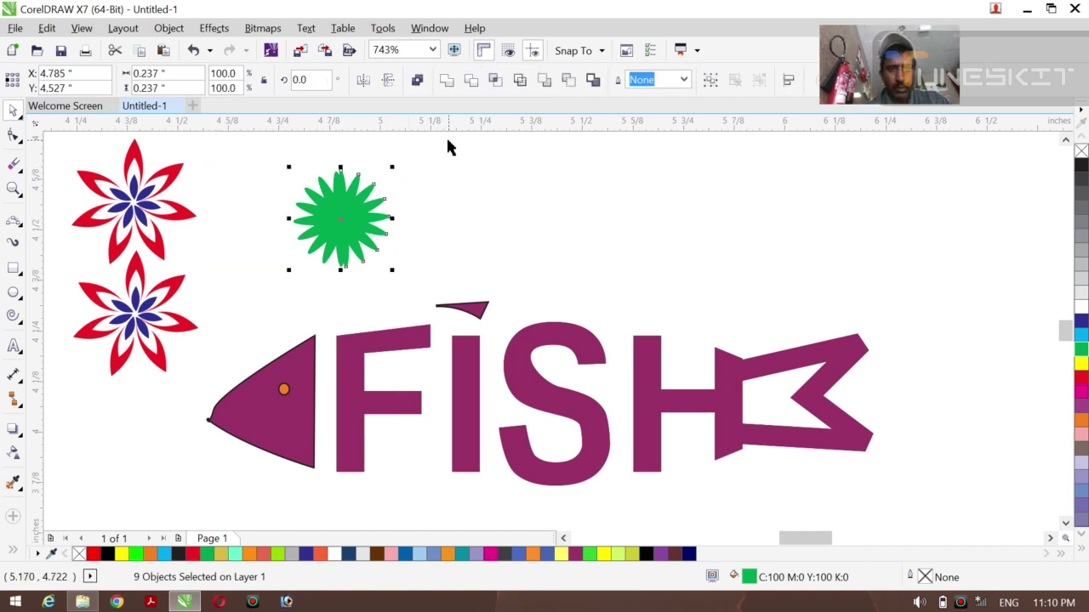
click(520, 88)
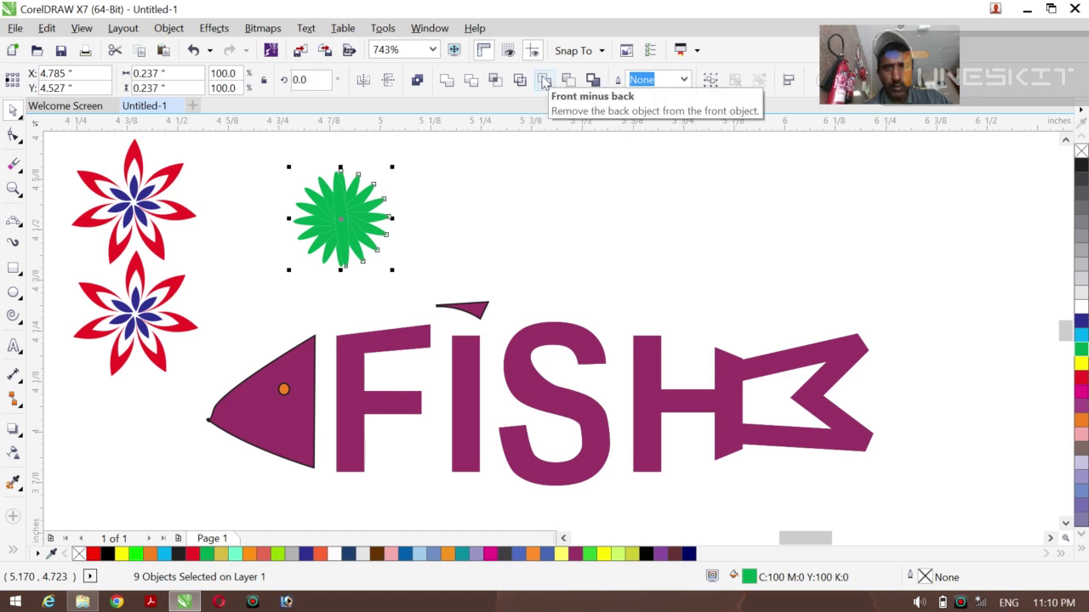
click(544, 80)
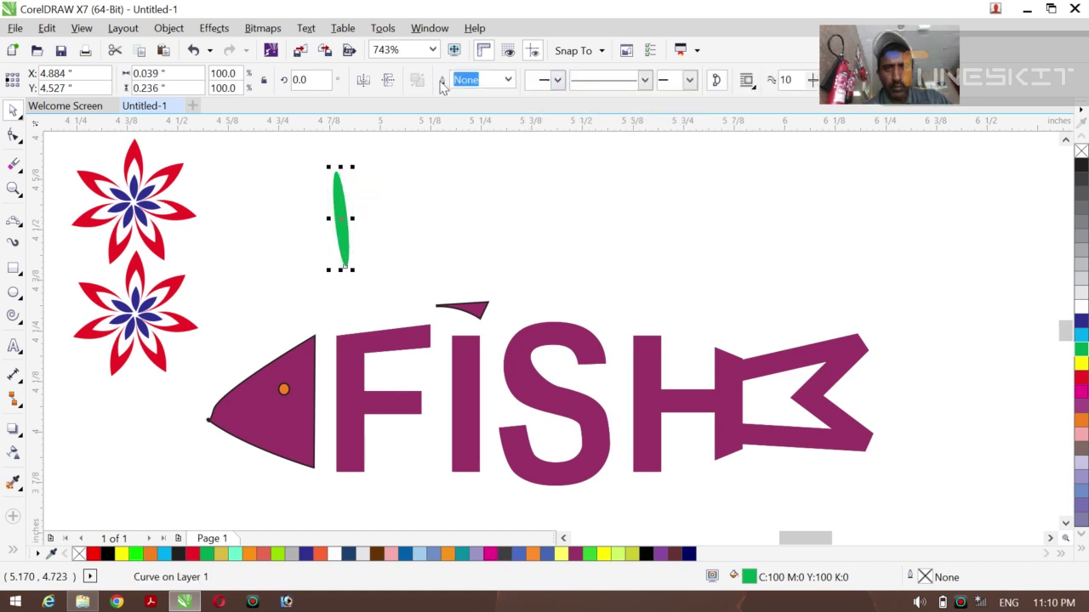
key(ctrl+z)
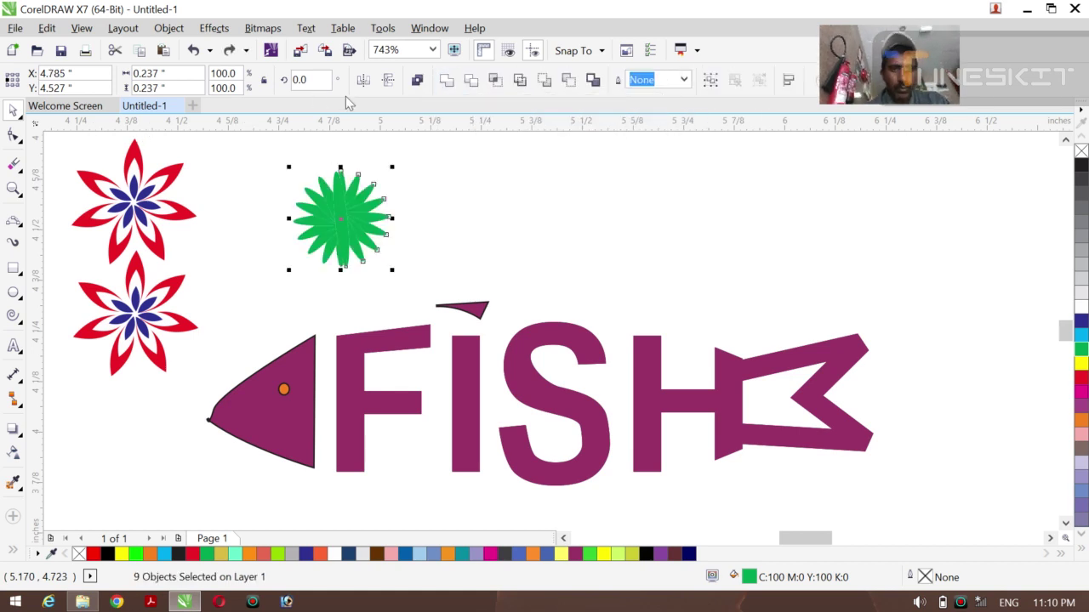
- Give the green flower's petals a 0.75 pt outline in red (C:0 M:100 Y:100 K:0)
click(683, 79)
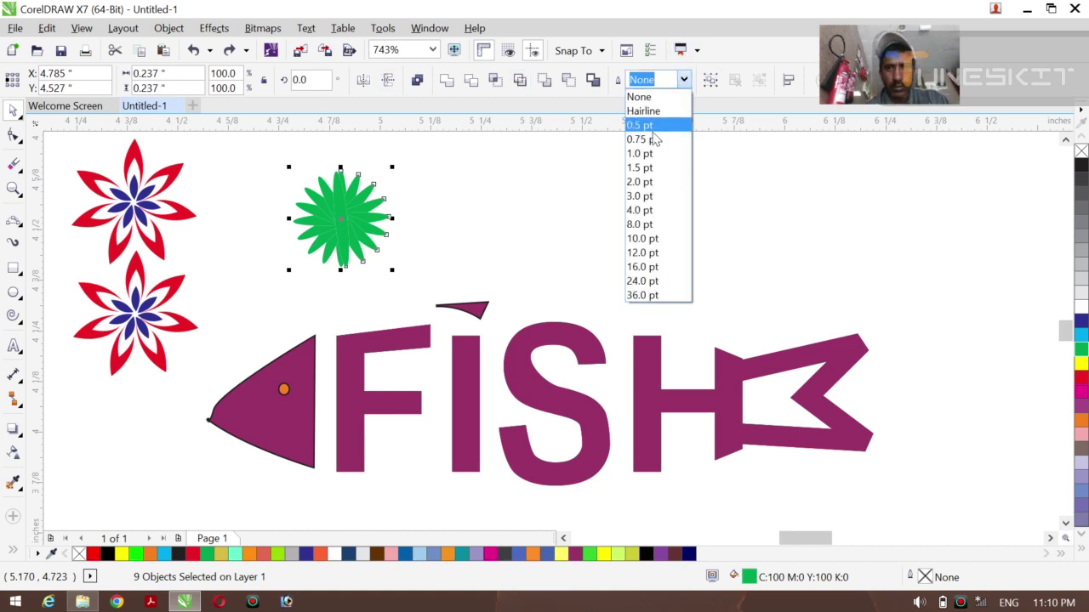
click(651, 140)
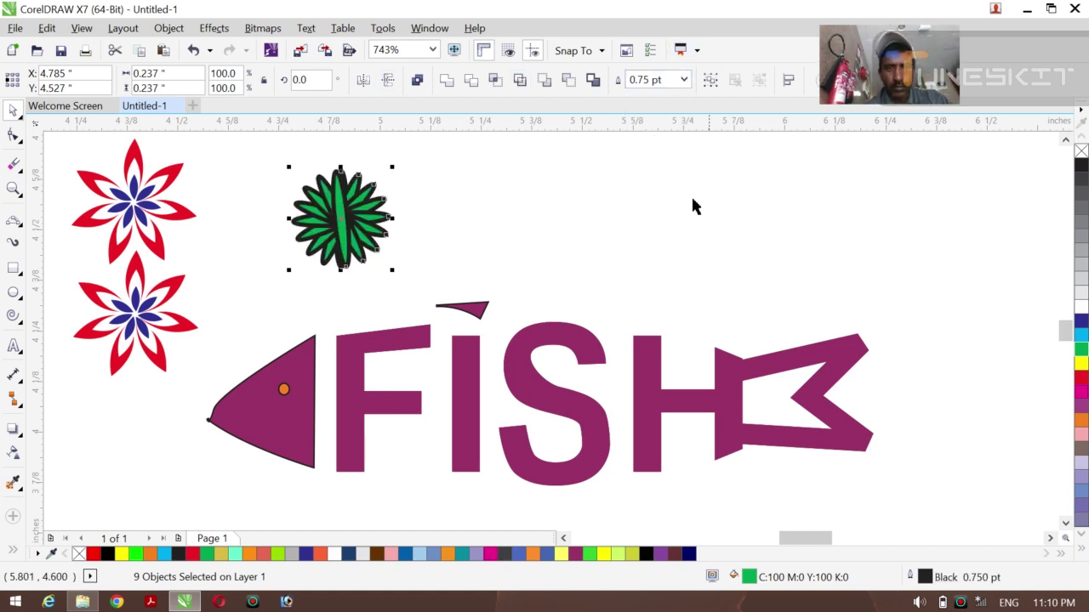
right_click(1081, 379)
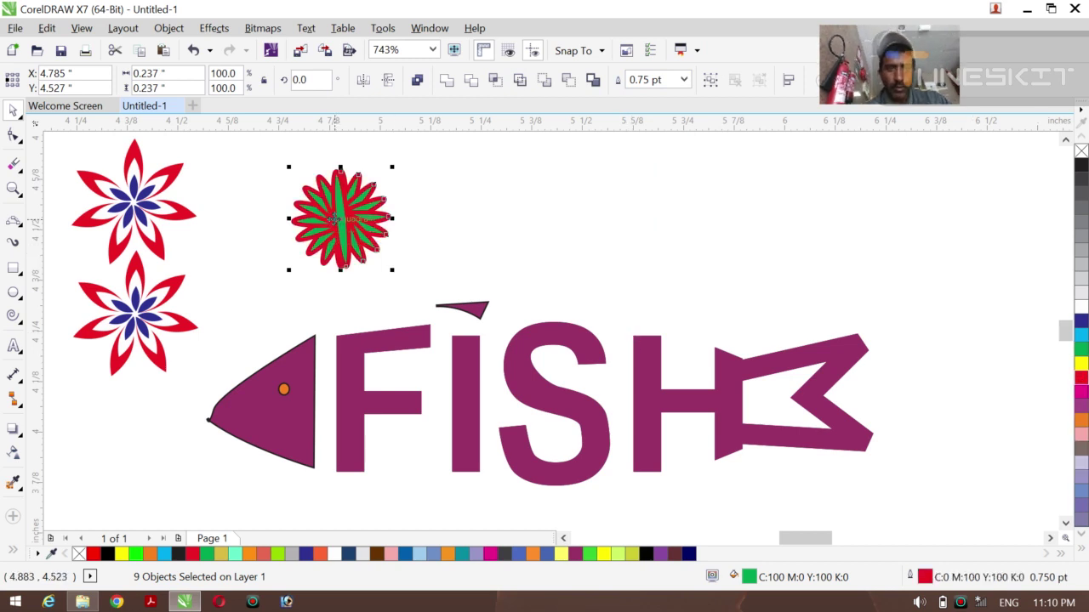
- Move the green flower slightly up and to the right and recolor its outline black (C:0 M:0 Y:0 K:100)
drag(339, 222, 365, 215)
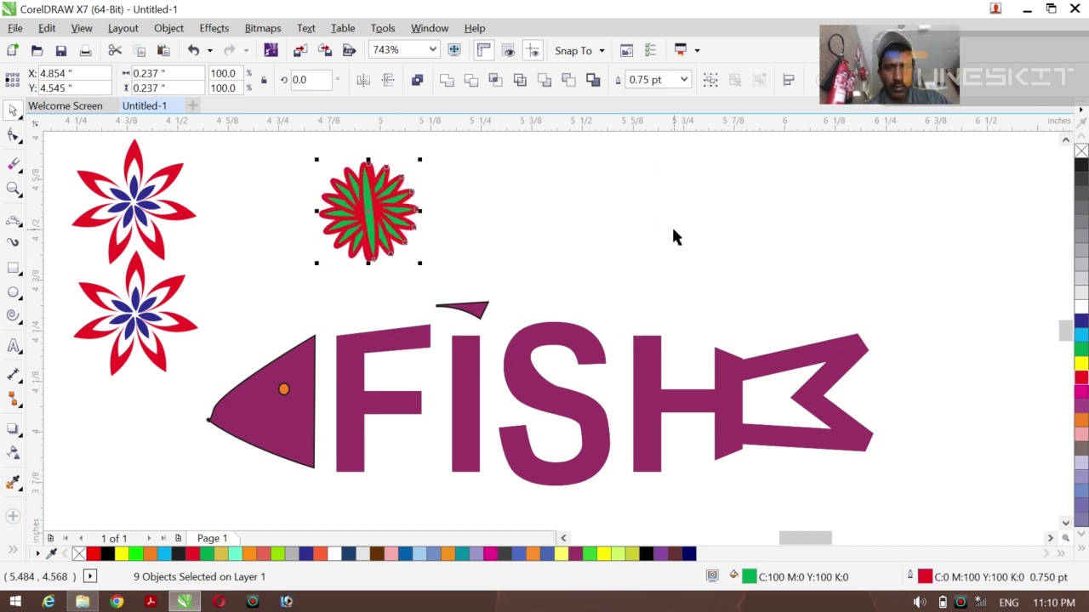
right_click(1078, 168)
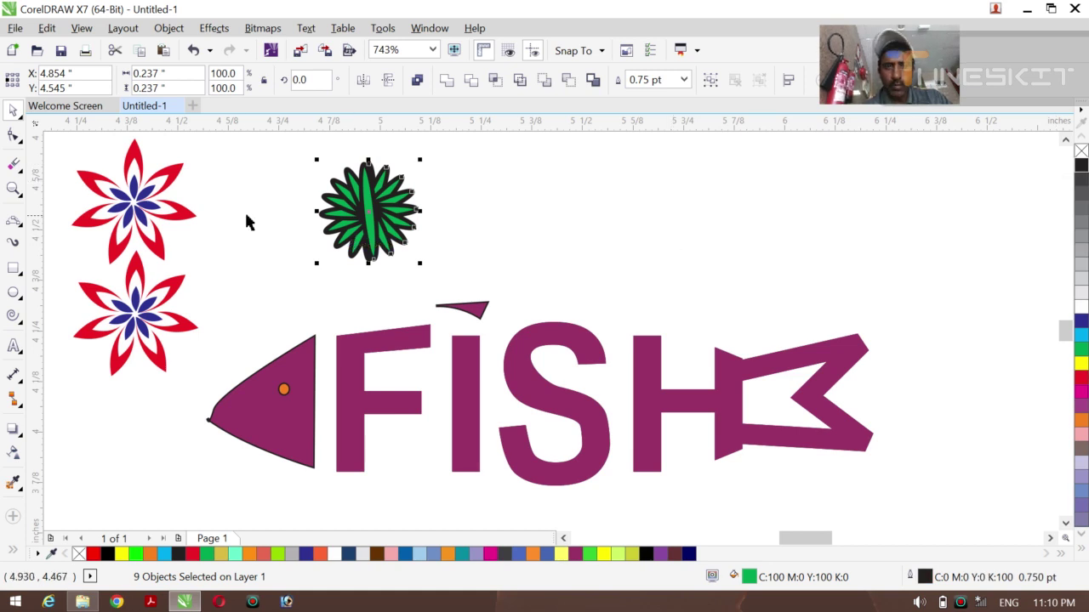
- Try moving a single ellipse out of the green flower to the left, and undo the move
click(19, 116)
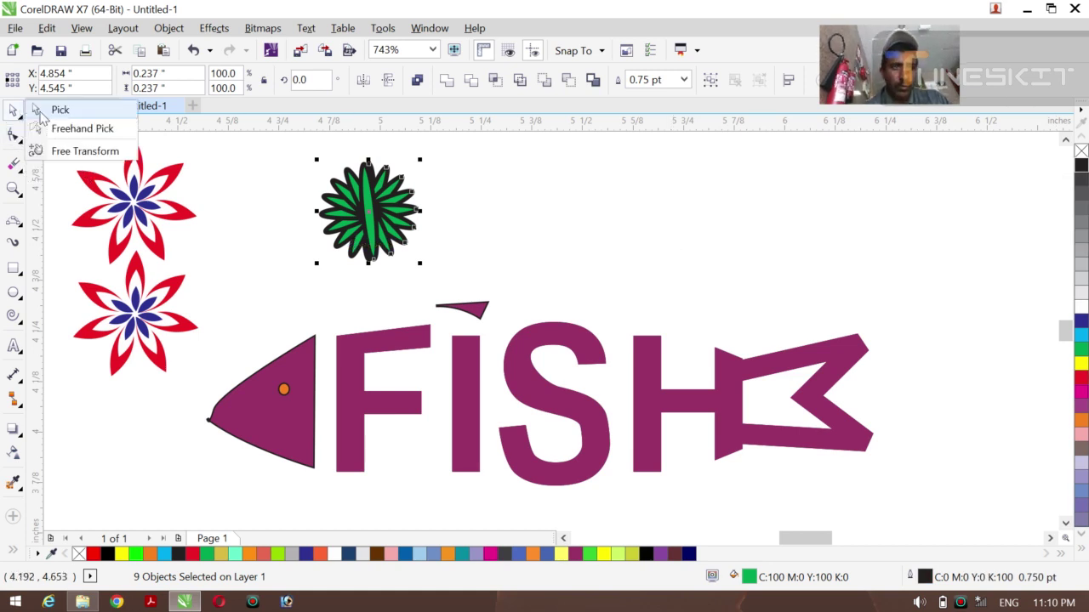
click(213, 155)
click(355, 233)
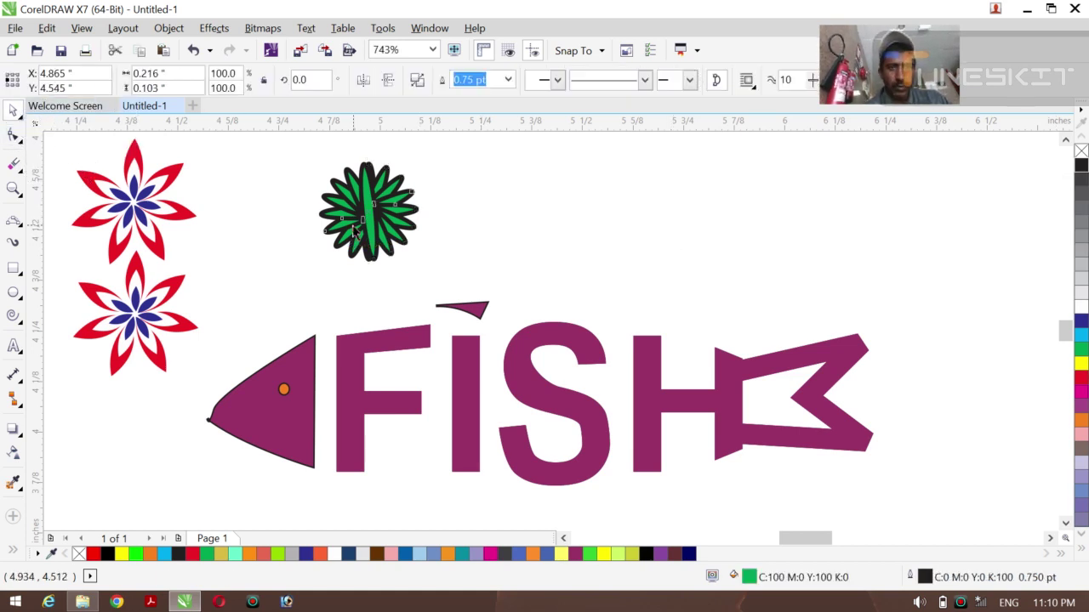
drag(399, 211, 313, 221)
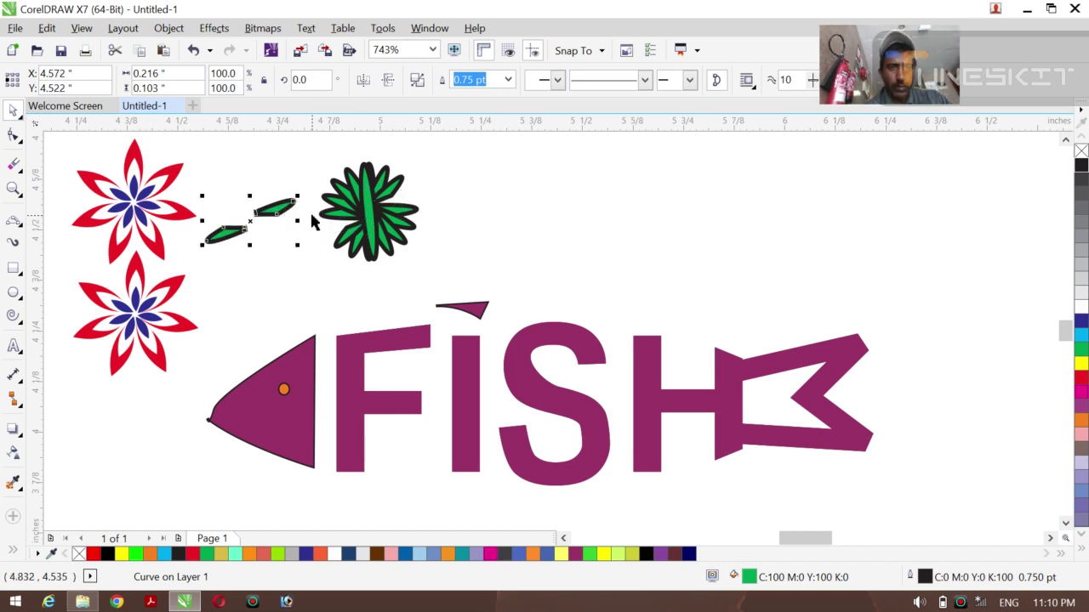
key(ctrl+z)
click(434, 221)
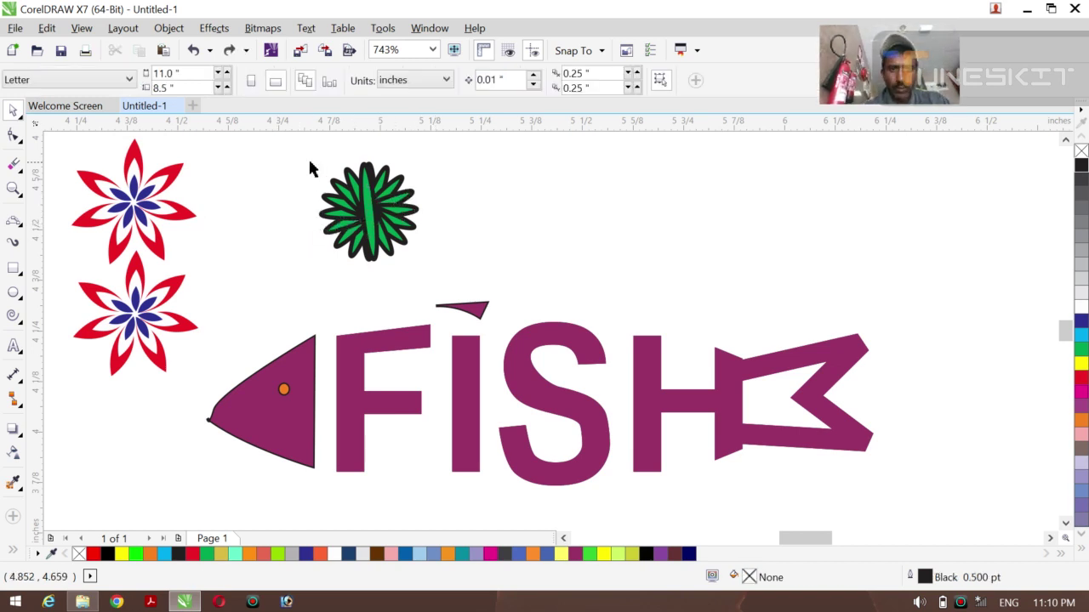
- Select all nine green ellipses, place a copy of the flower beside the original, and fill the copy red (C:0 M:100 Y:100 K:0)
drag(285, 142, 452, 269)
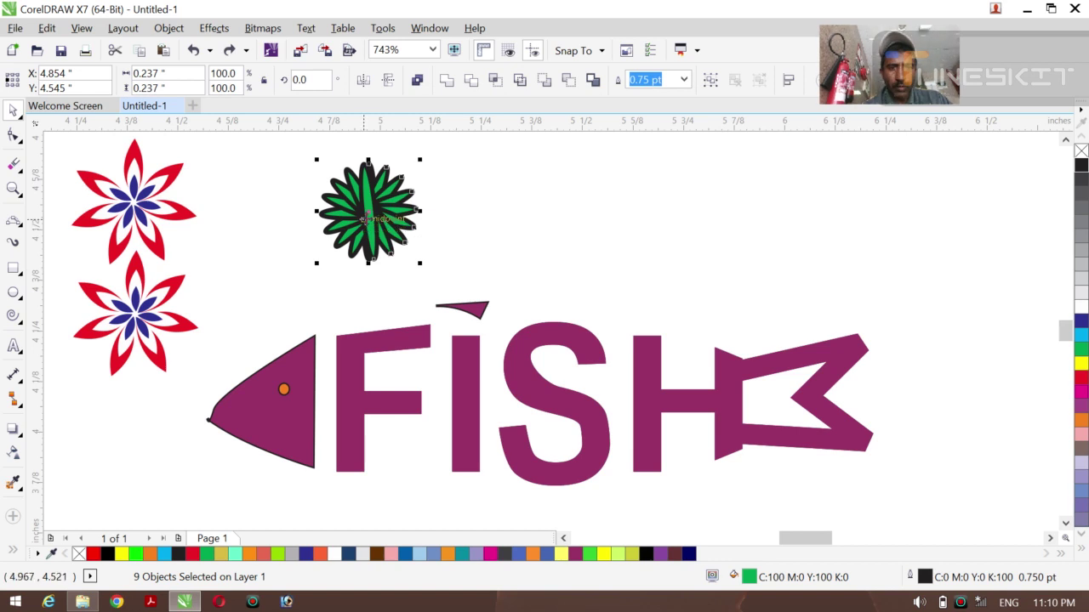
mouse_move(366, 218)
mouse_down()
mouse_move(253, 217)
mouse_move(349, 210)
mouse_up()
right_click(349, 210)
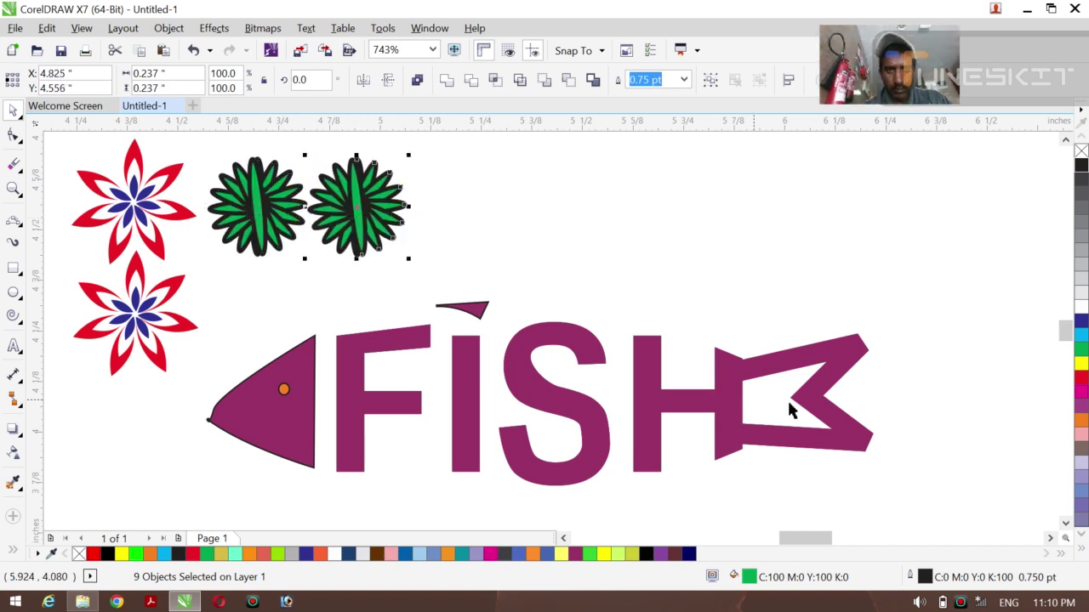
click(1080, 378)
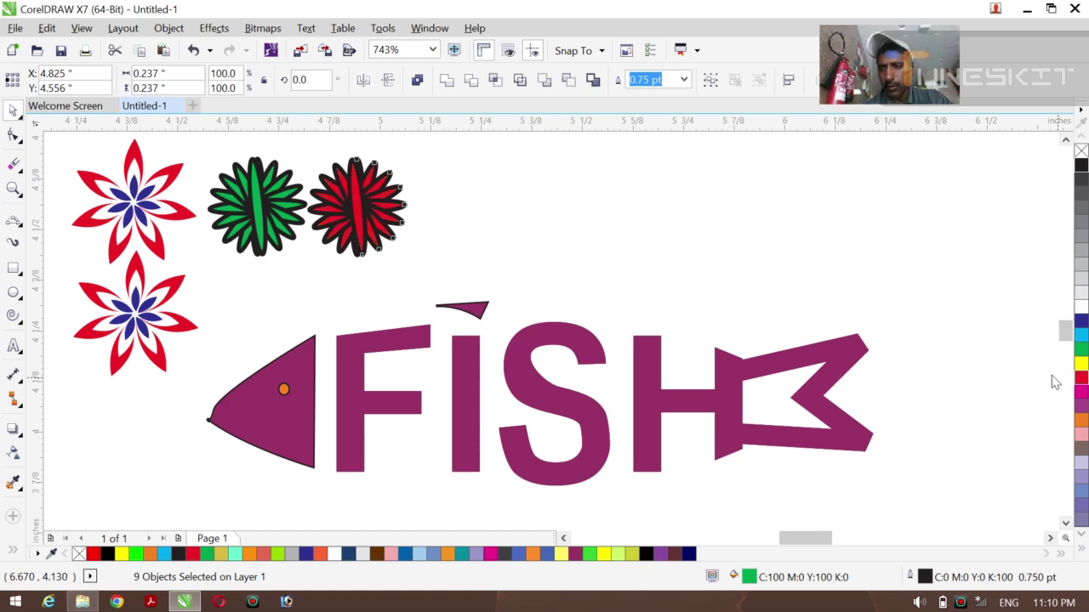
- Copy the red flower to its right and fill the copy magenta (C:0 M:100 Y:0 K:0)
drag(349, 193, 464, 200)
right_click(465, 199)
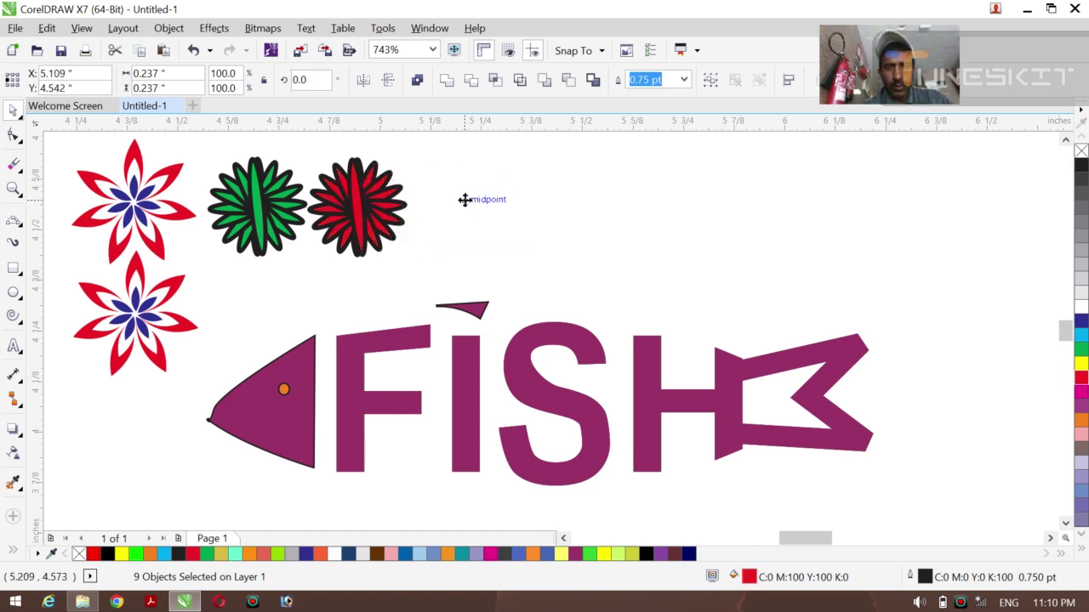
click(1081, 393)
- Place a copy of the magenta flower to its right, fill it black, and deselect it
drag(466, 199, 616, 193)
right_click(616, 192)
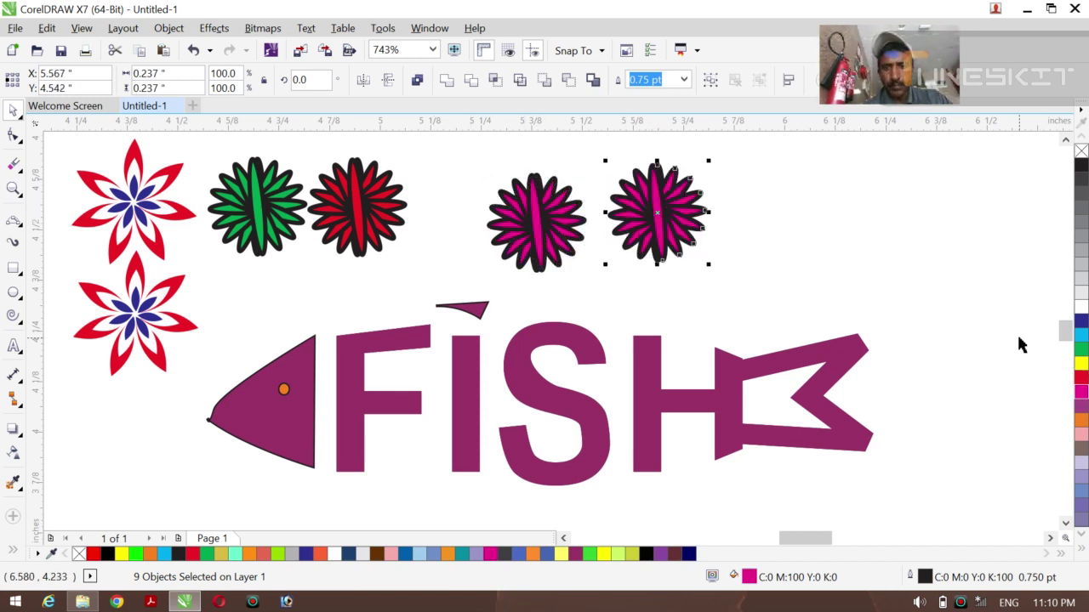
click(1081, 168)
click(905, 209)
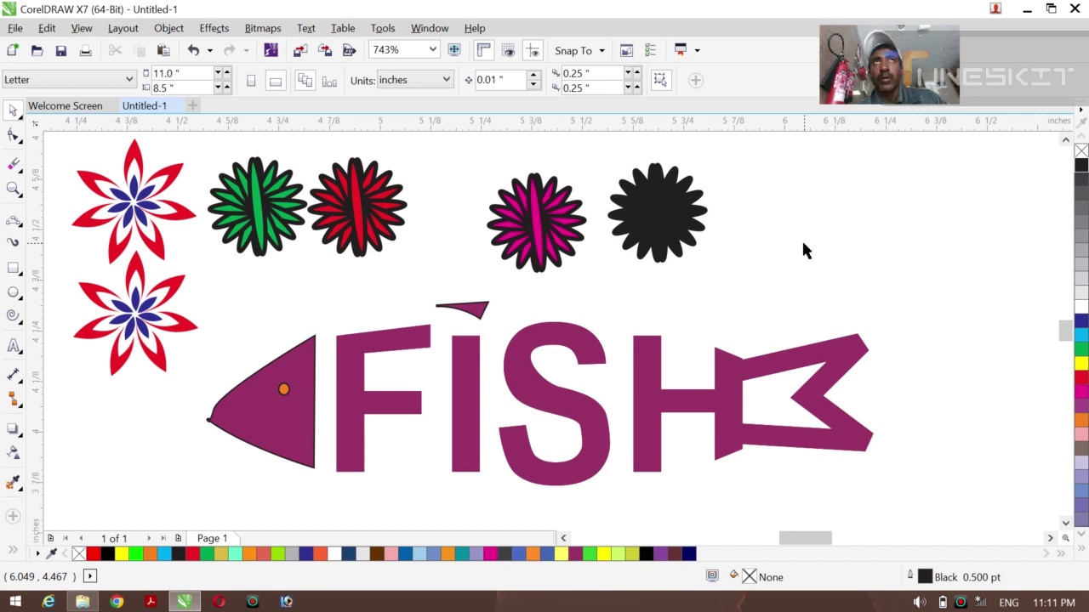
click(963, 603)
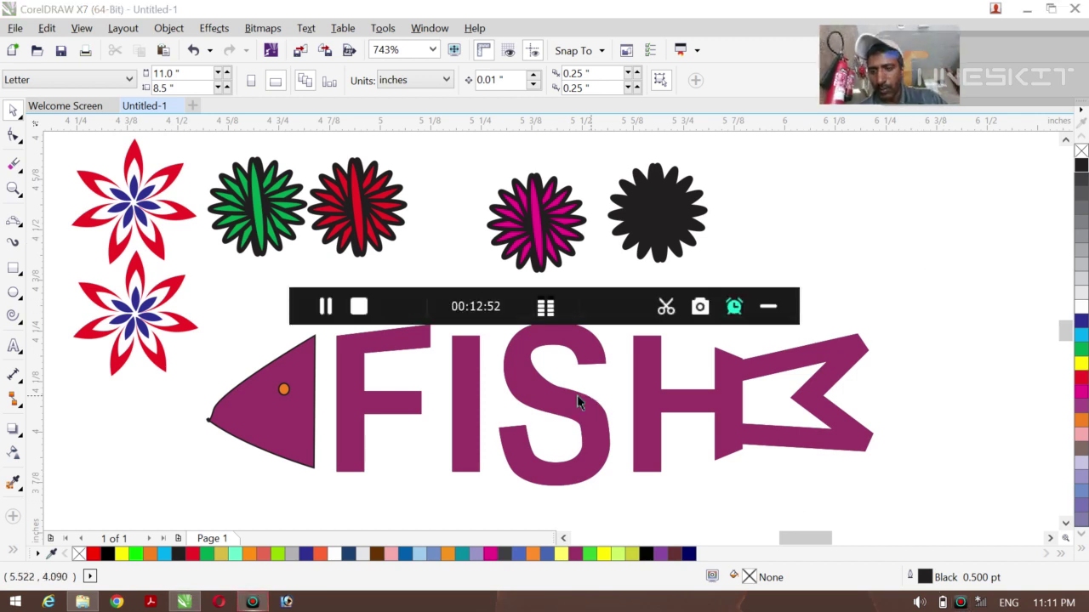